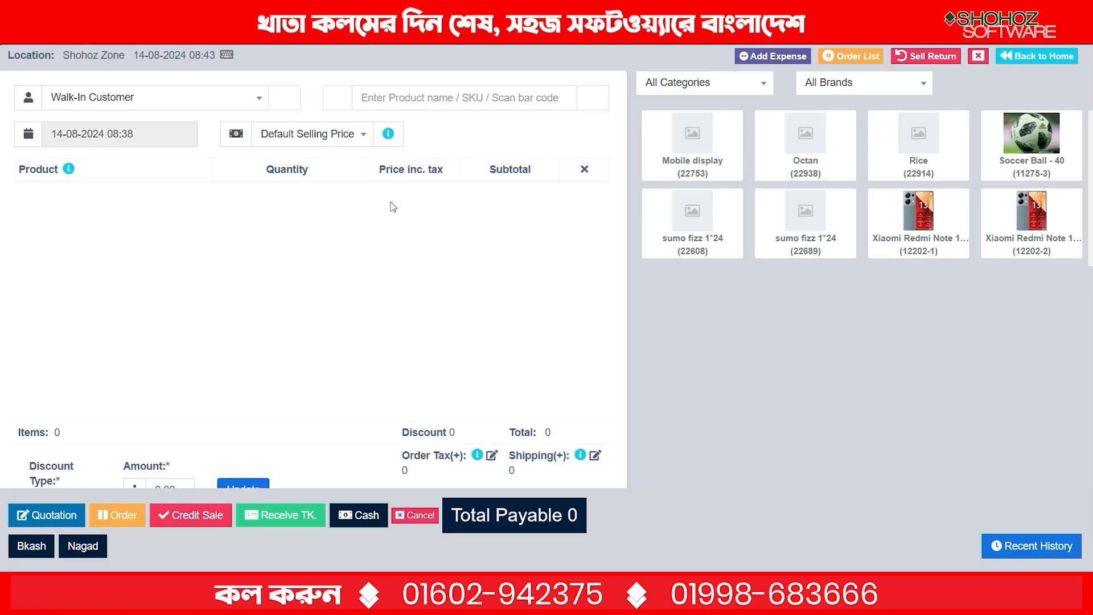
Find the Mobile display product by searching for "dis", add it to the sale and check its stock.
{"action": "scroll", "coordinate": [393, 207], "scroll_direction": "down", "scroll_amount": 1}
{"action": "scroll", "coordinate": [393, 207], "scroll_direction": "up", "scroll_amount": 1}
{"action": "left_click", "coordinate": [535, 102]}
{"action": "left_click", "coordinate": [535, 104]}
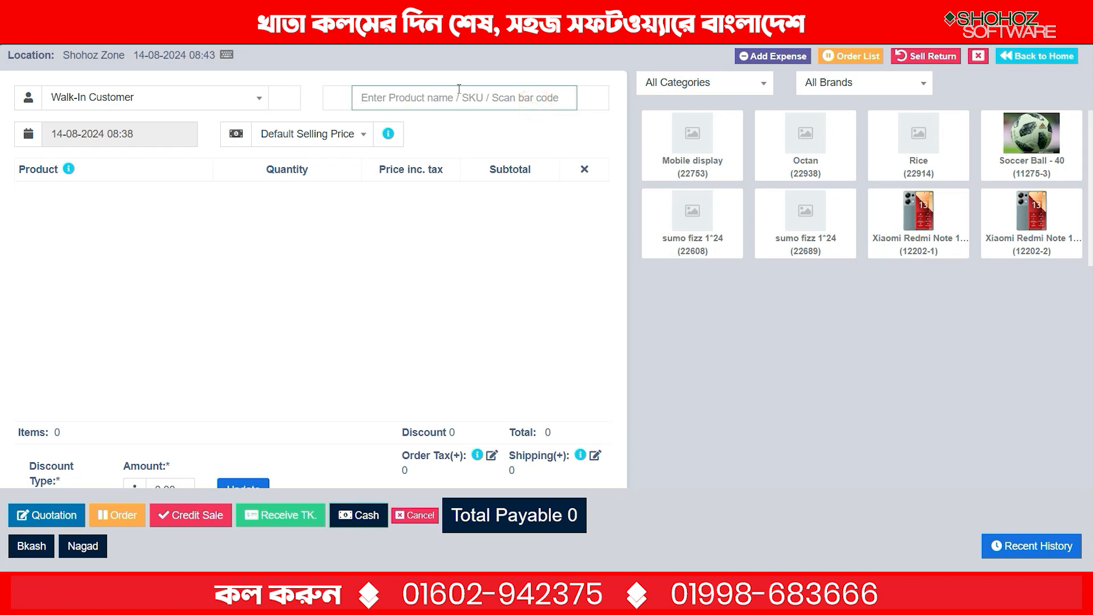
{"action": "type", "text": "dis"}
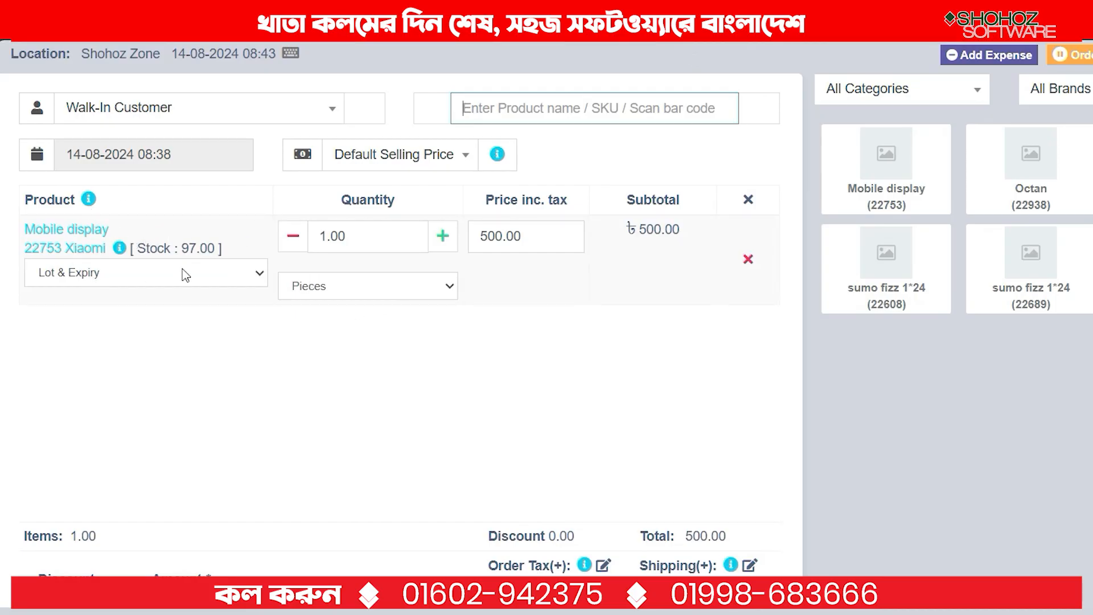
{"action": "left_click_drag", "start_coordinate": [180, 243], "coordinate": [216, 243]}
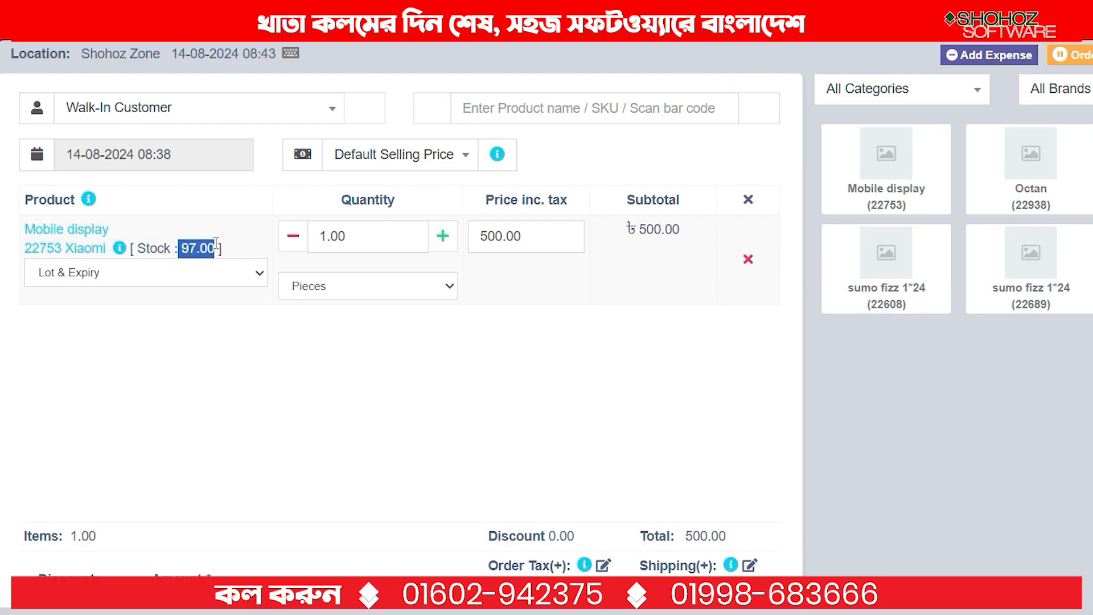
{"action": "left_click", "coordinate": [236, 238]}
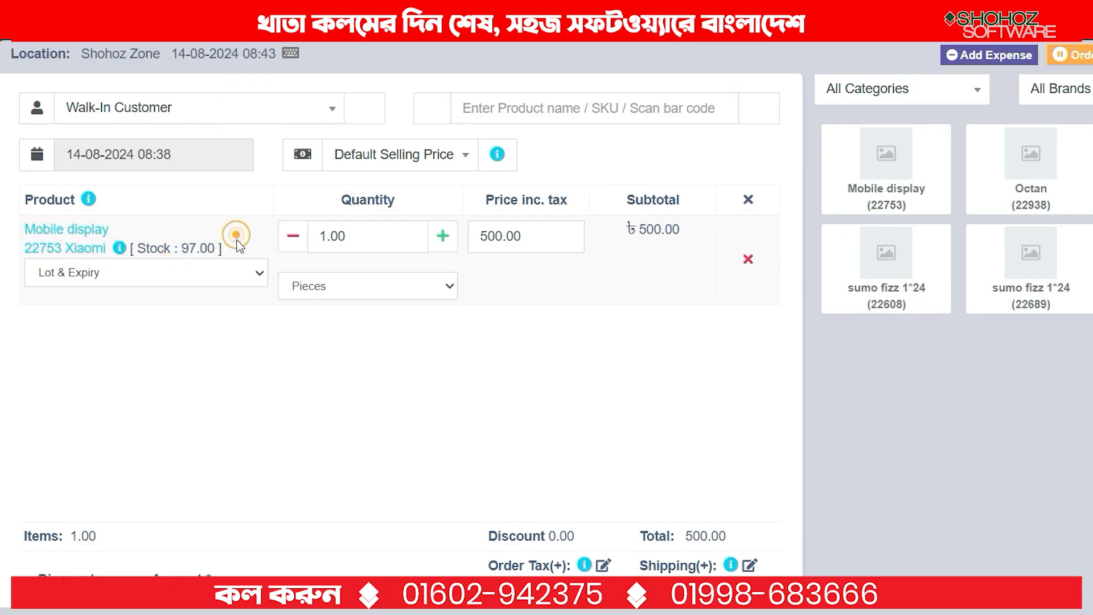
Set the Mobile display's unit price including tax to 600.
{"action": "left_click", "coordinate": [518, 236]}
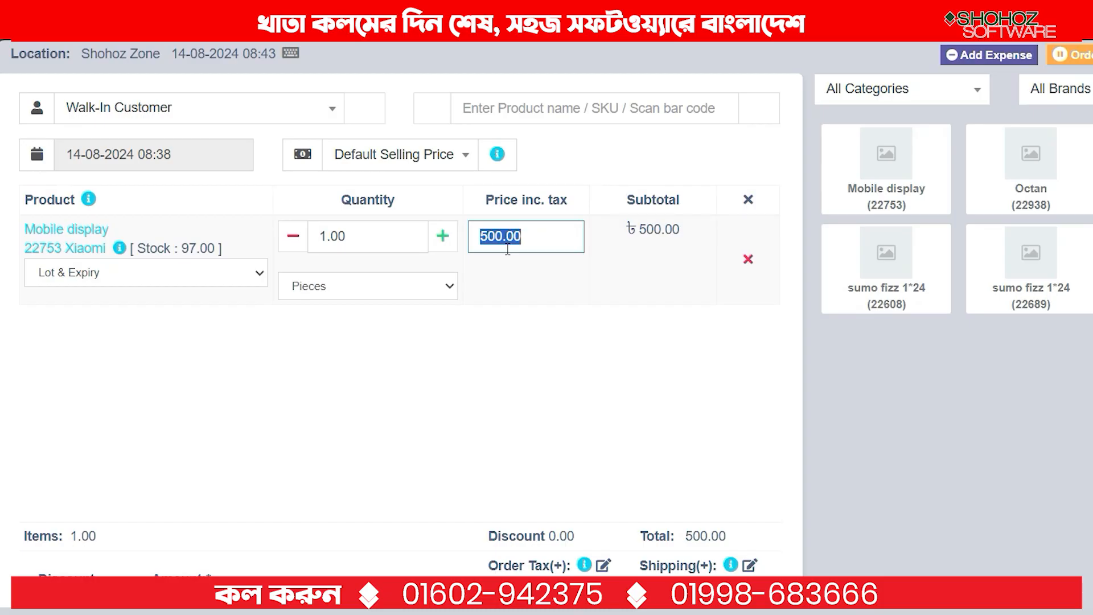
{"action": "type", "text": "600"}
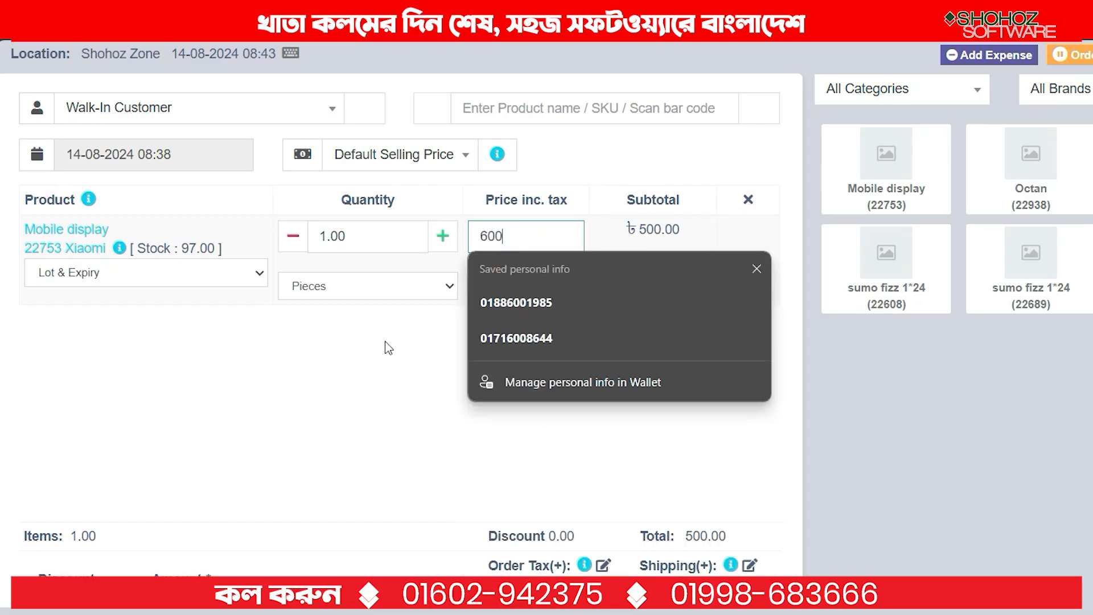
{"action": "left_click", "coordinate": [384, 340]}
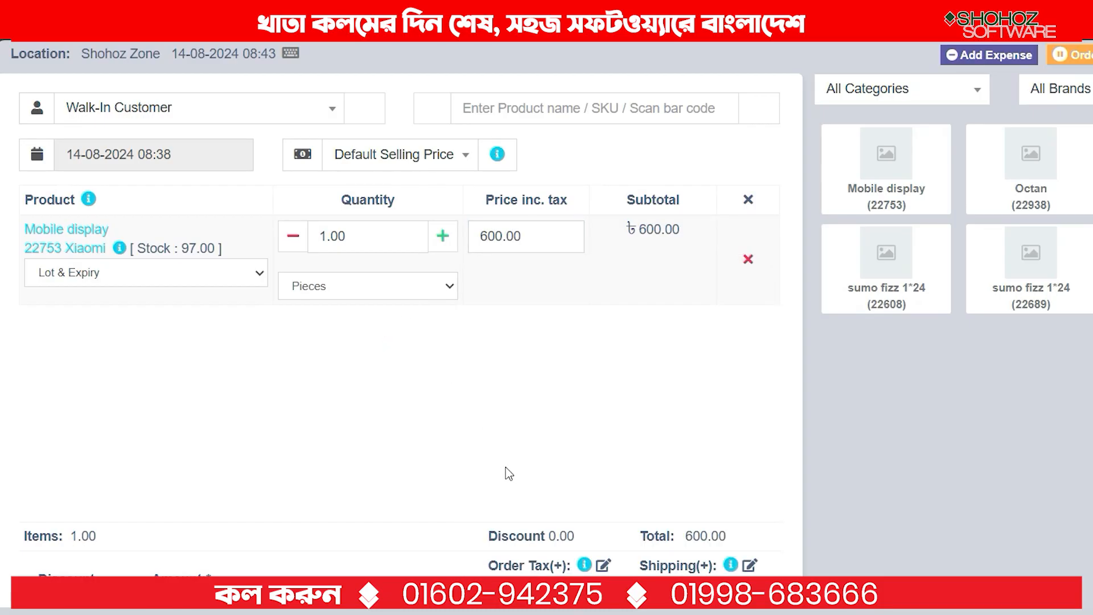
Look over the form for adding a new contact, close it, and inspect the sale's discount amount field.
{"action": "left_click", "coordinate": [357, 107]}
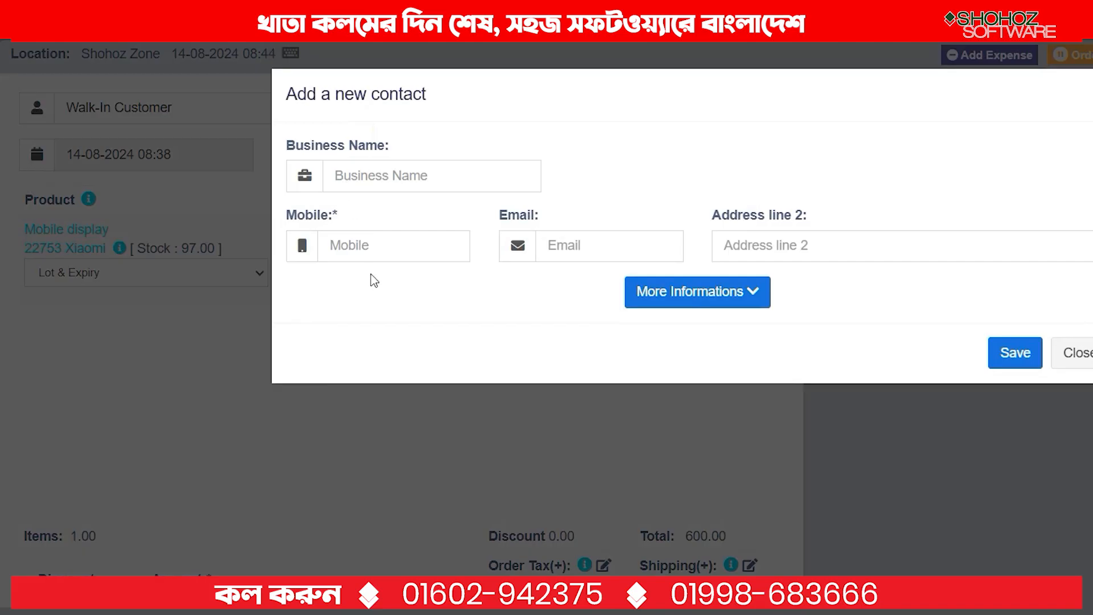
{"action": "left_click", "coordinate": [1003, 352]}
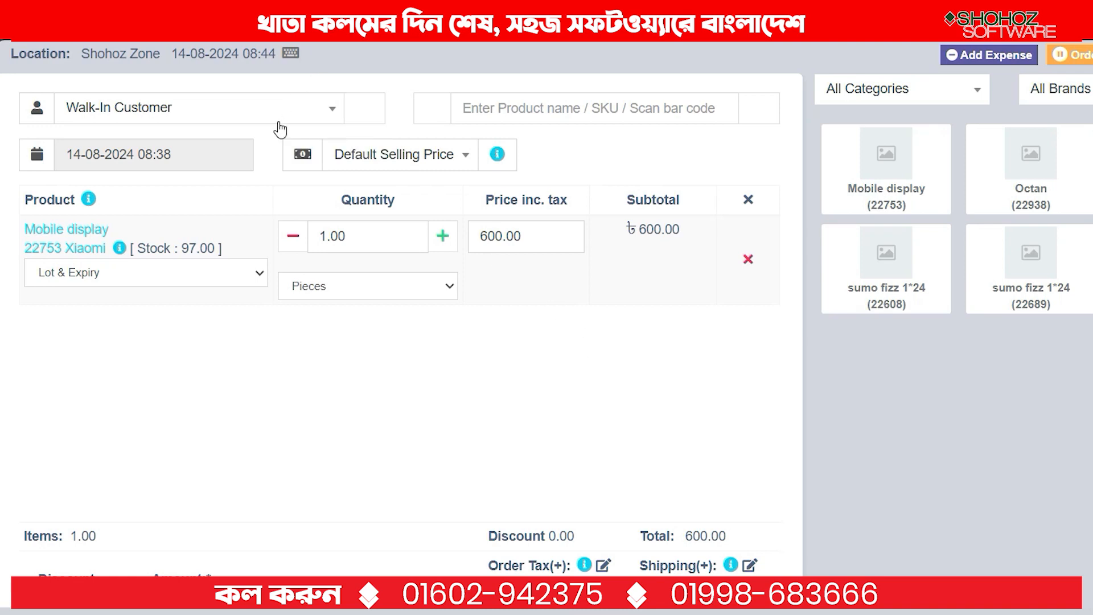
{"action": "scroll", "coordinate": [272, 156], "scroll_direction": "down", "scroll_amount": 3}
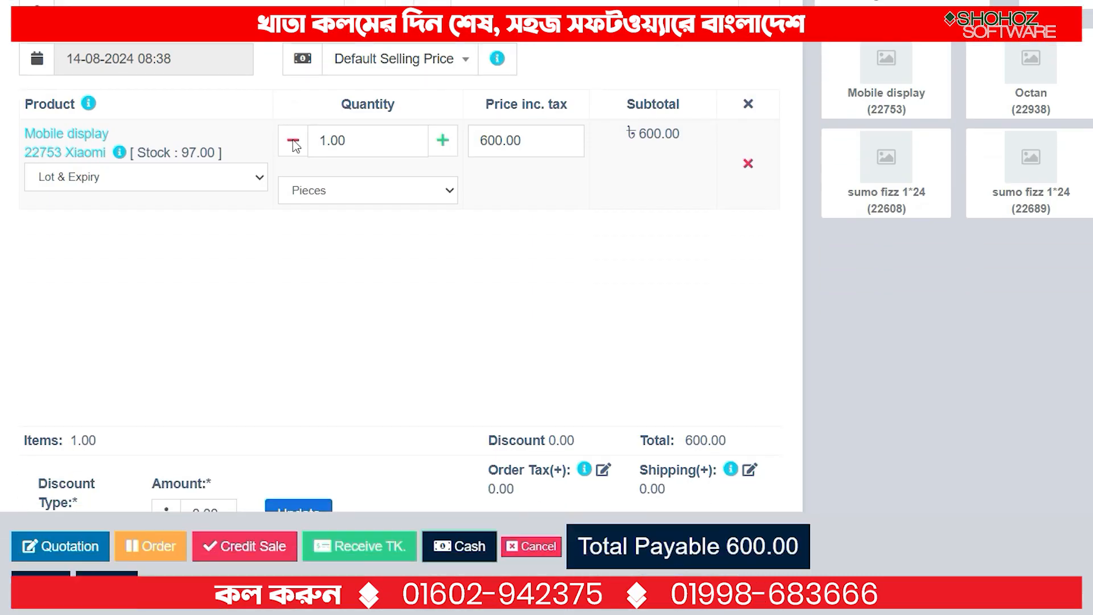
{"action": "double_click", "coordinate": [222, 450]}
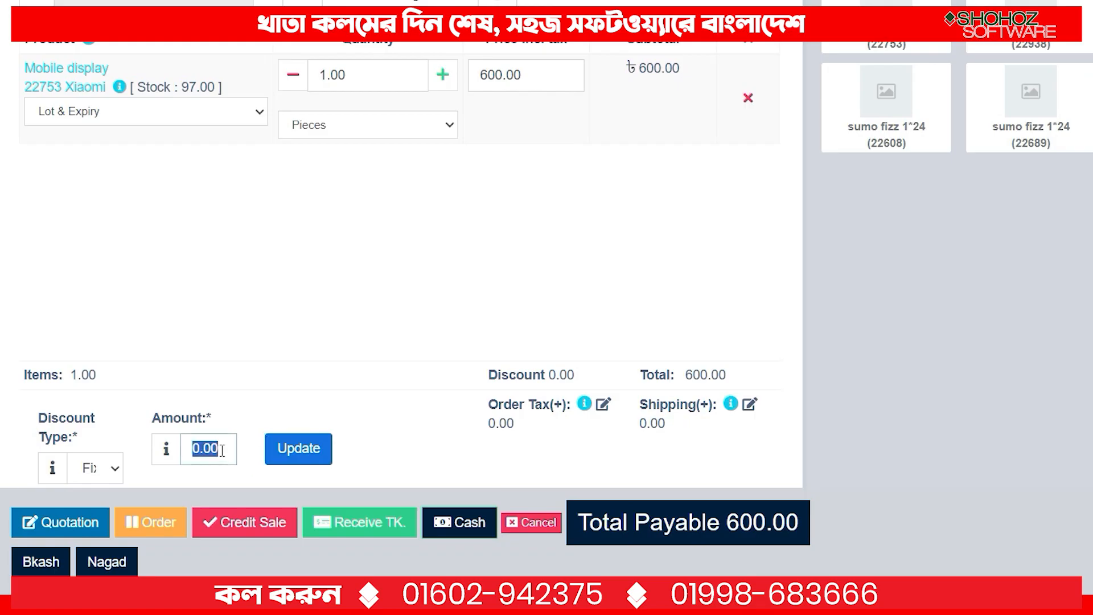
{"action": "left_click", "coordinate": [472, 406]}
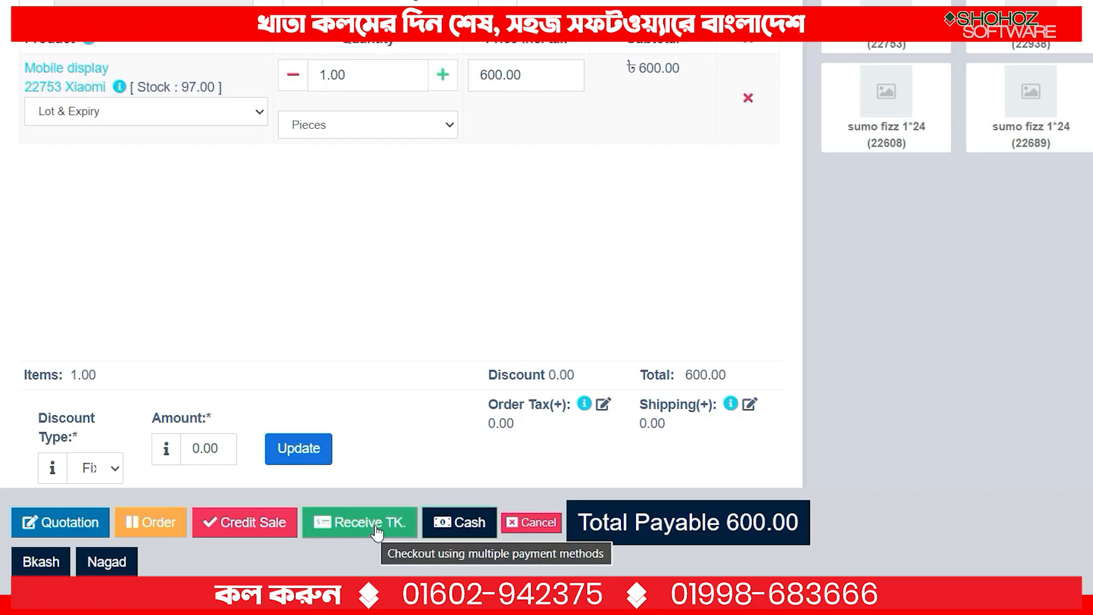
Complete the sale as a cash payment and preview its invoice for the XP-80C printer and as a PDF.
{"action": "left_click", "coordinate": [446, 524]}
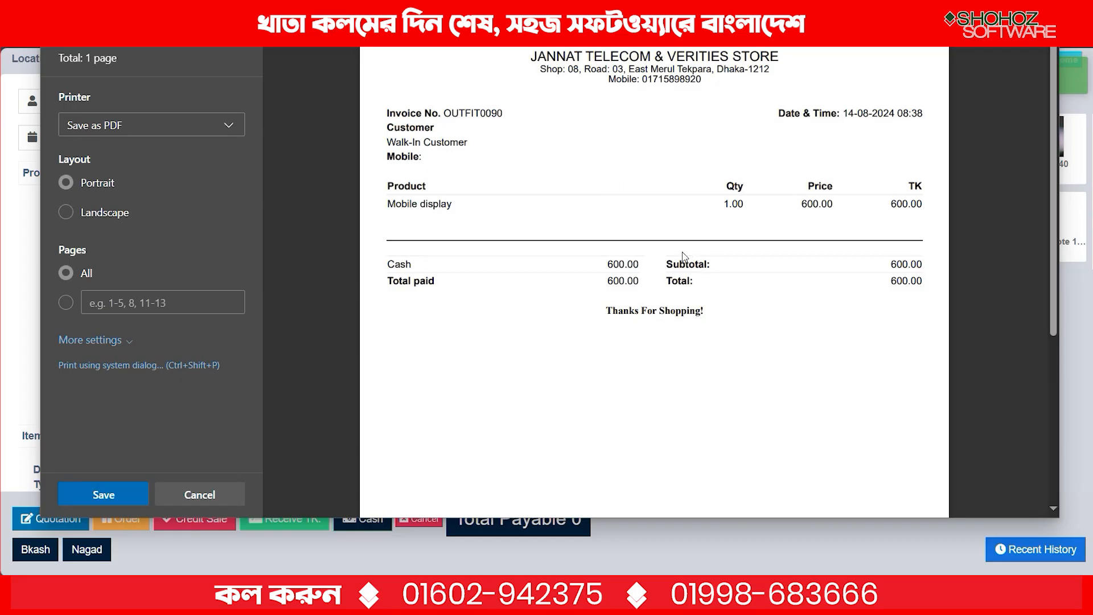
{"action": "left_click", "coordinate": [231, 125]}
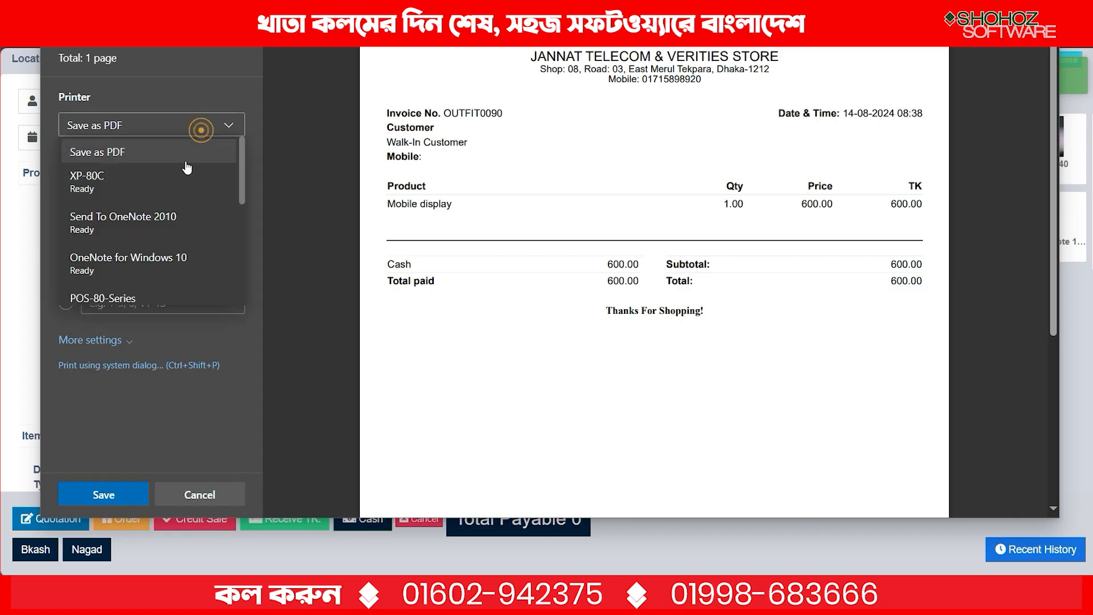
{"action": "left_click", "coordinate": [149, 181]}
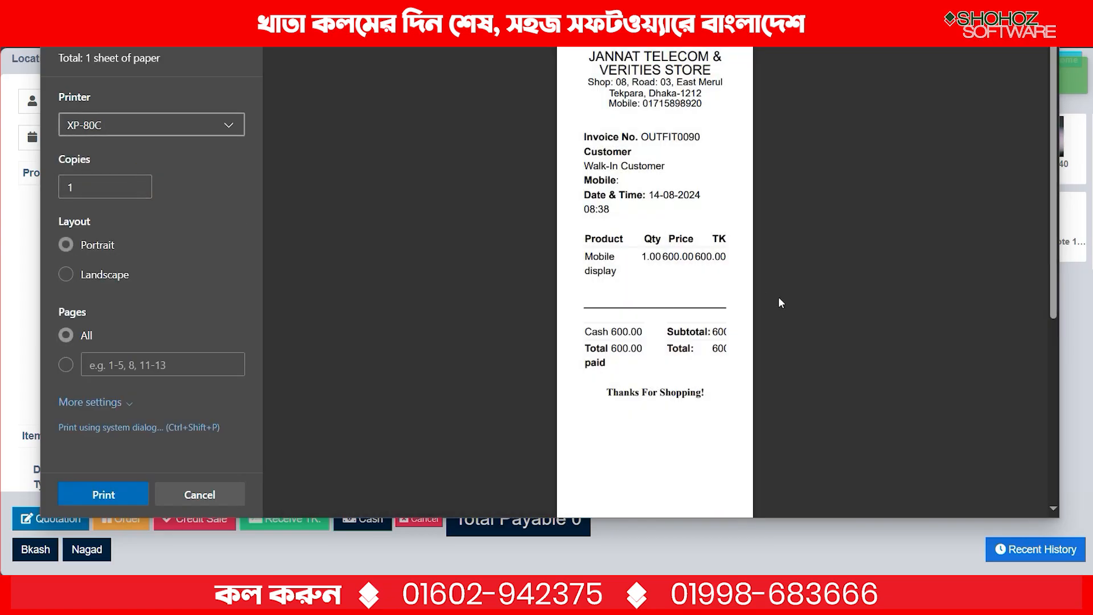
{"action": "scroll", "coordinate": [643, 359], "scroll_direction": "down", "scroll_amount": 3}
{"action": "scroll", "coordinate": [642, 361], "scroll_direction": "up", "scroll_amount": 3}
{"action": "left_click", "coordinate": [120, 125]}
{"action": "left_click", "coordinate": [120, 152]}
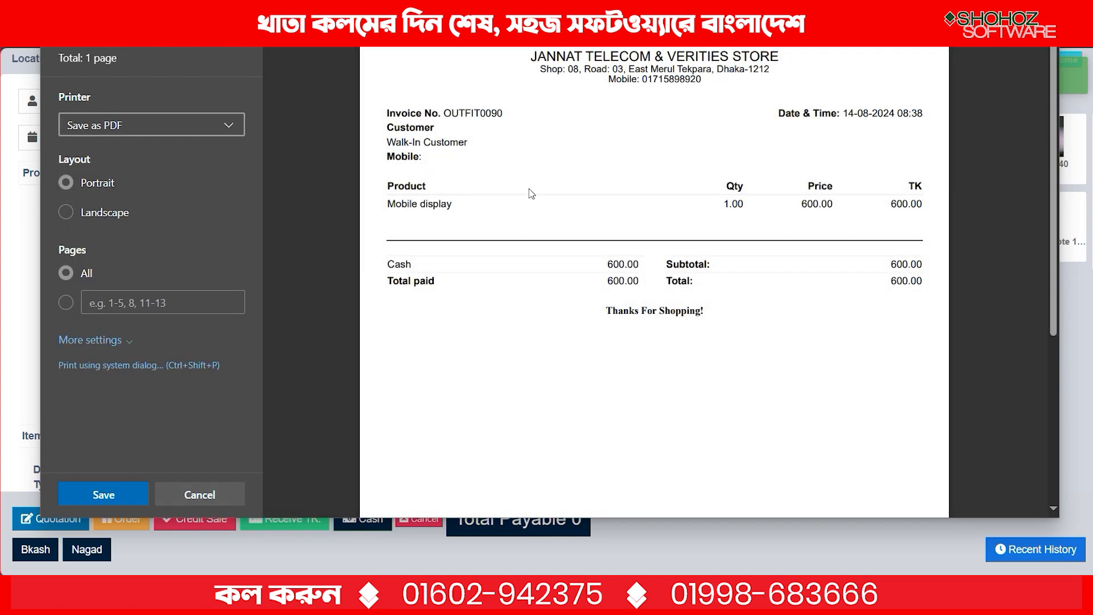
Examine the shop header and the rest of the invoice preview, and close it without printing.
{"action": "left_click_drag", "start_coordinate": [526, 54], "coordinate": [707, 94]}
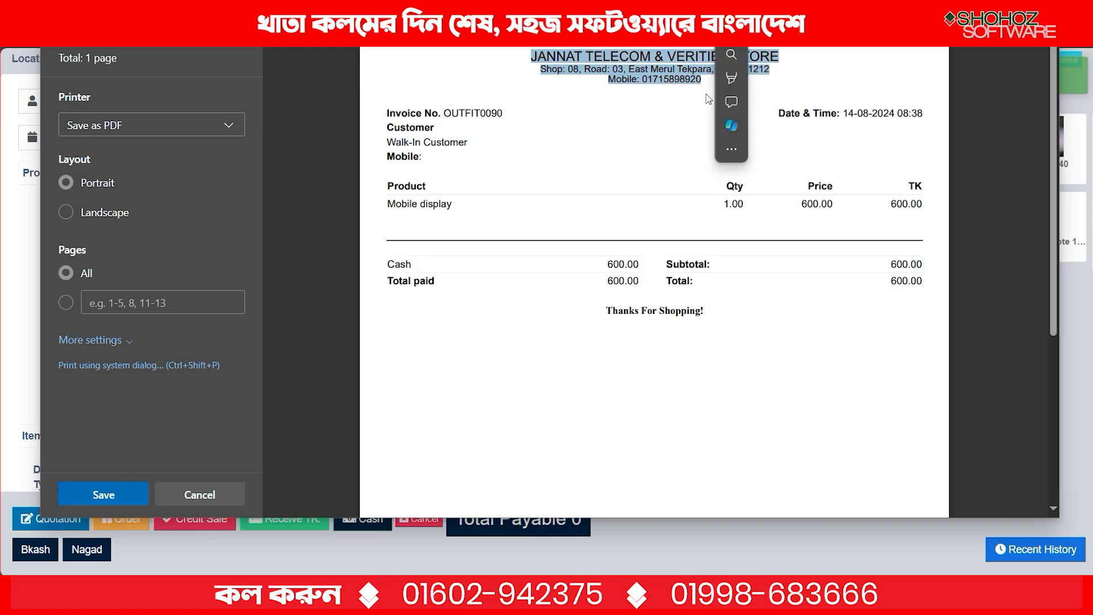
{"action": "left_click", "coordinate": [693, 84]}
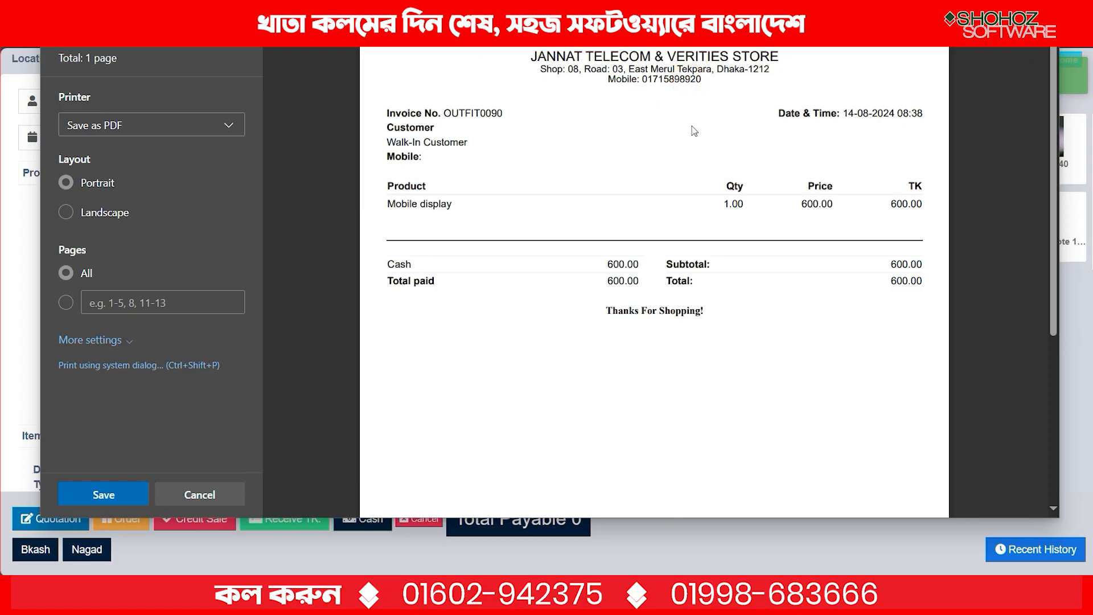
{"action": "scroll", "coordinate": [677, 346], "scroll_direction": "down", "scroll_amount": 2}
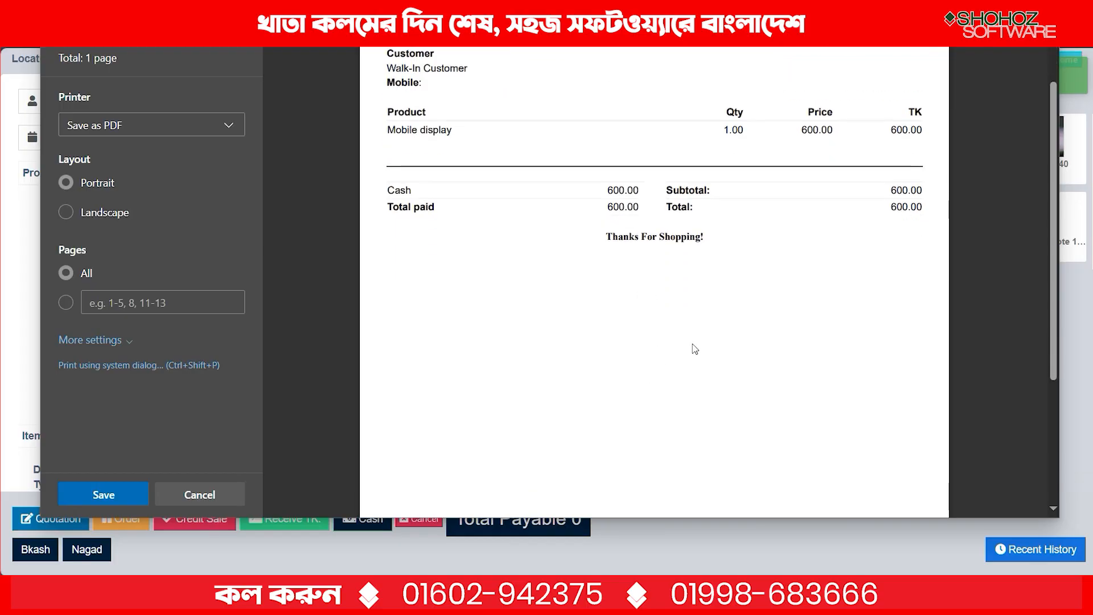
{"action": "scroll", "coordinate": [620, 397], "scroll_direction": "down", "scroll_amount": 3}
{"action": "scroll", "coordinate": [620, 397], "scroll_direction": "up", "scroll_amount": 5}
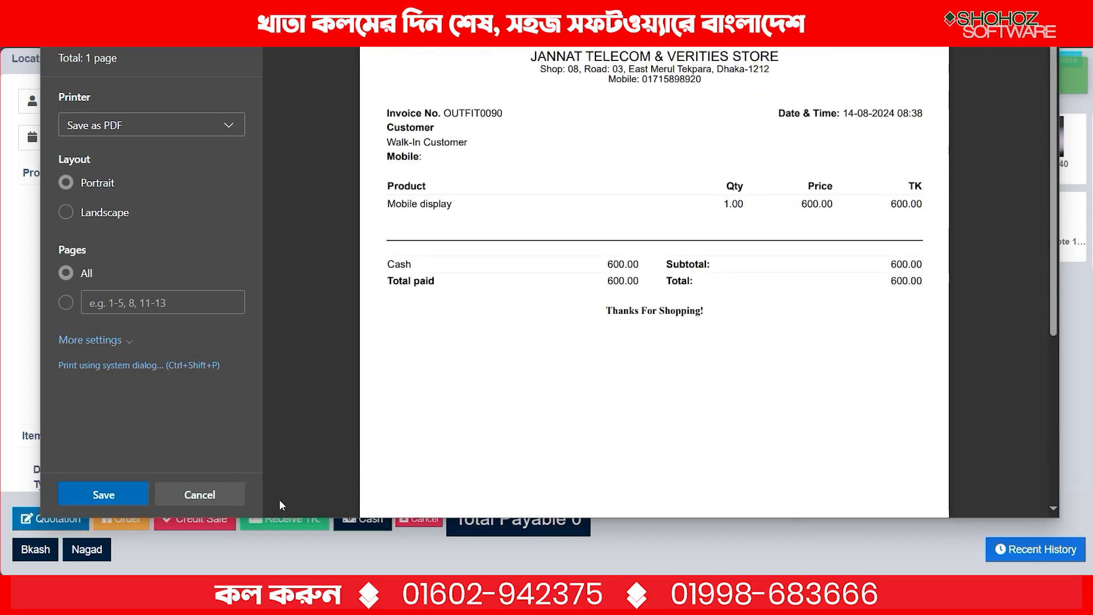
{"action": "left_click", "coordinate": [234, 499]}
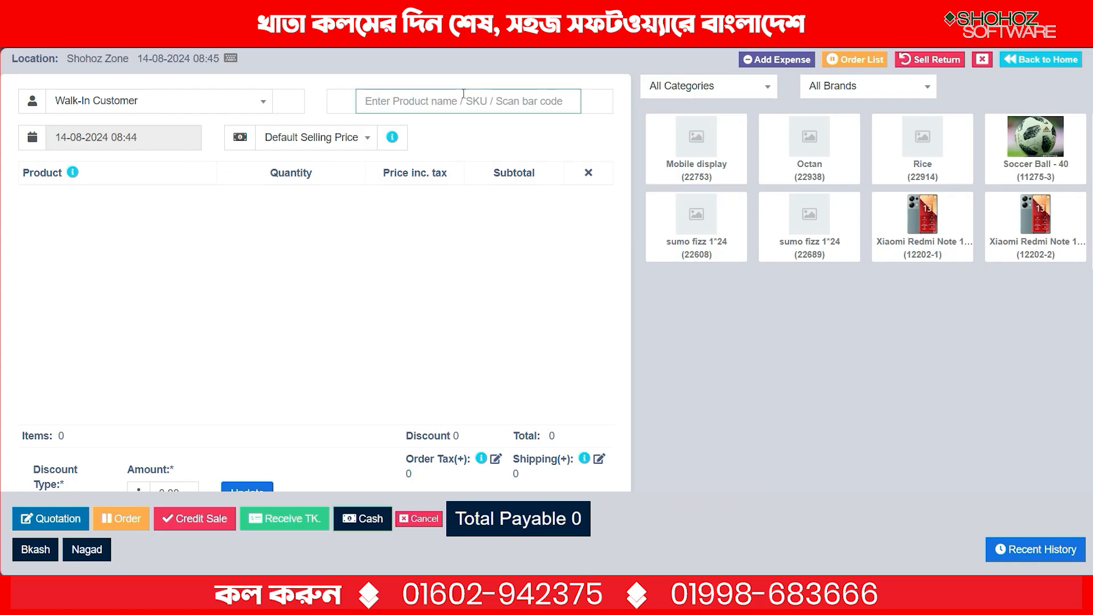
Add the Service item to a new sale and set its price to 1000.
{"action": "type", "text": "ser"}
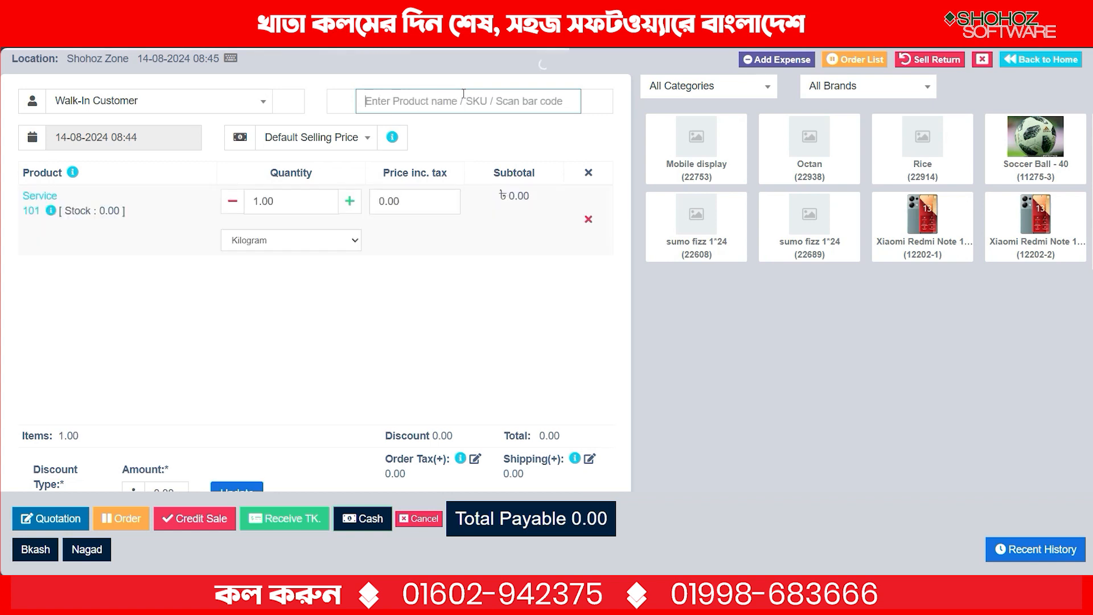
{"action": "left_click", "coordinate": [401, 206]}
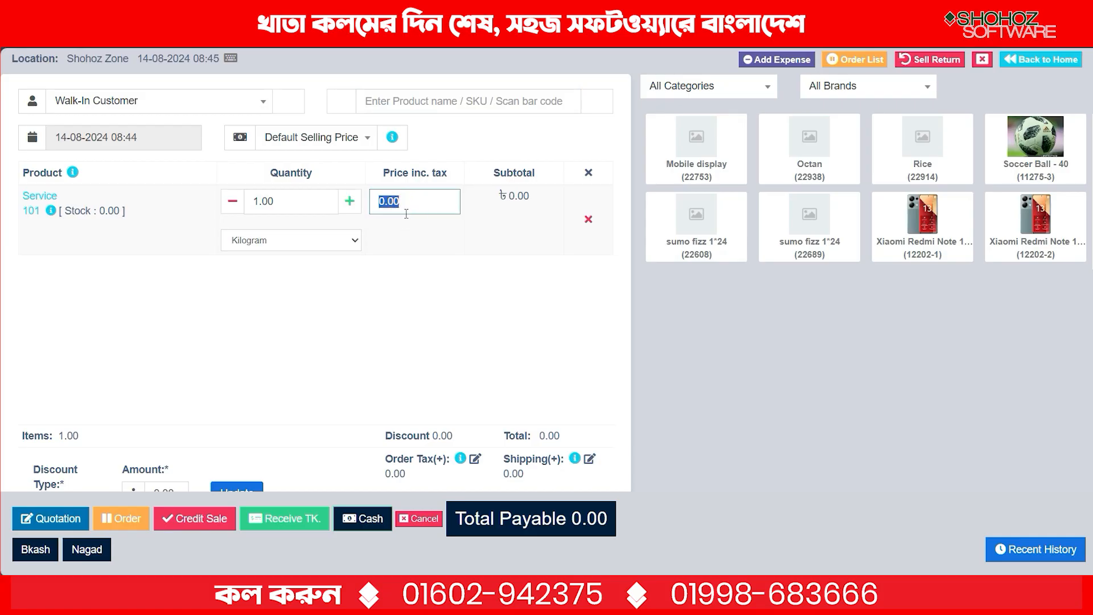
{"action": "type", "text": "1000"}
{"action": "left_click", "coordinate": [435, 228]}
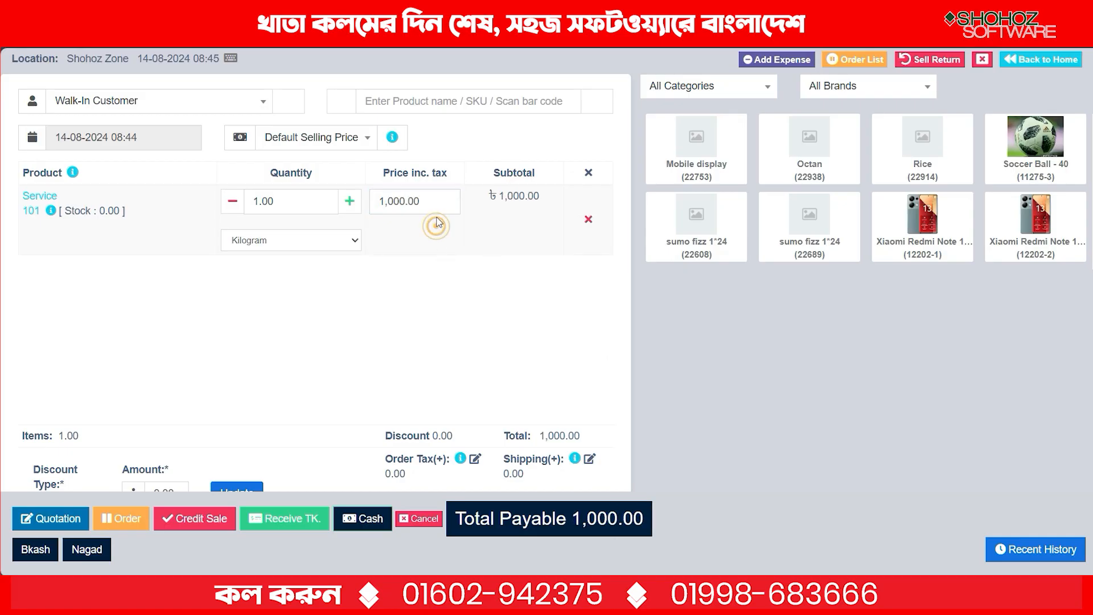
Enter "Display Servicing" as the description of the Service item.
{"action": "left_click", "coordinate": [35, 200]}
{"action": "left_click", "coordinate": [391, 310]}
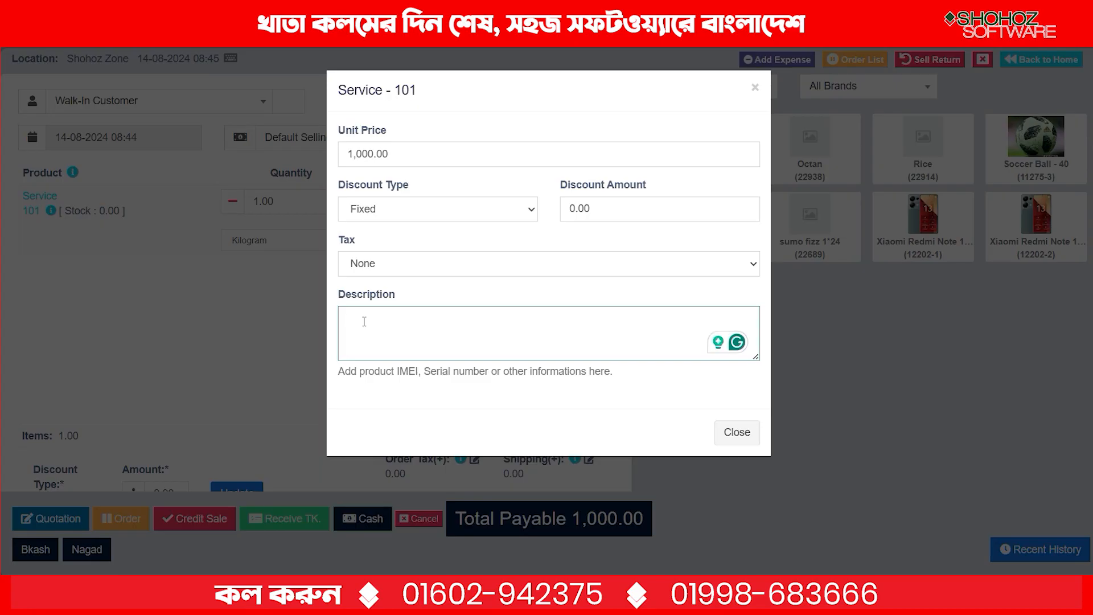
{"action": "type", "text": "Disp"}
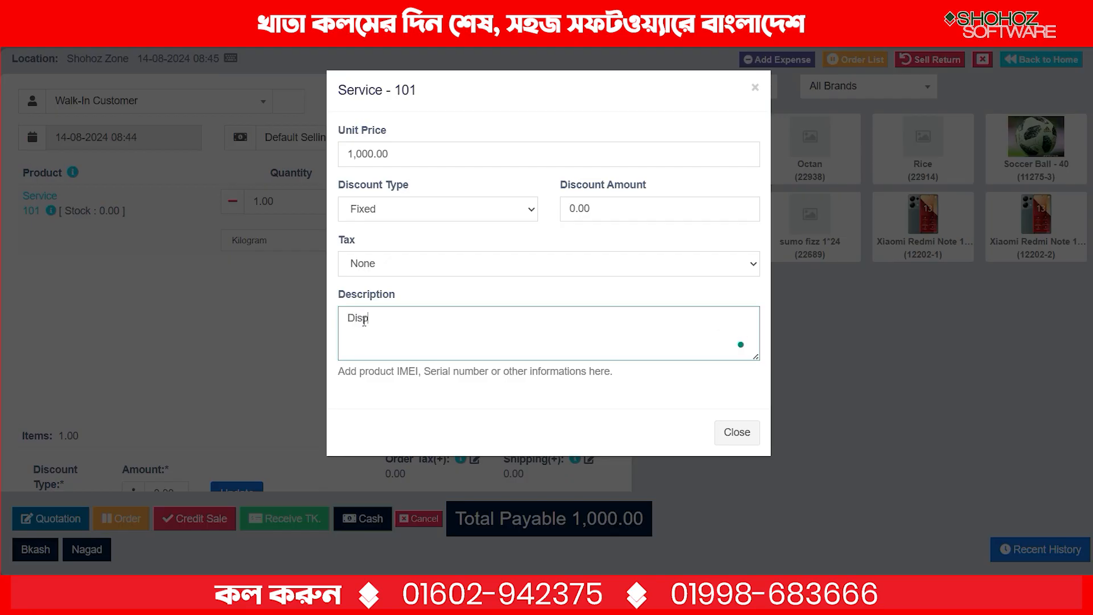
{"action": "type", "text": "lay"}
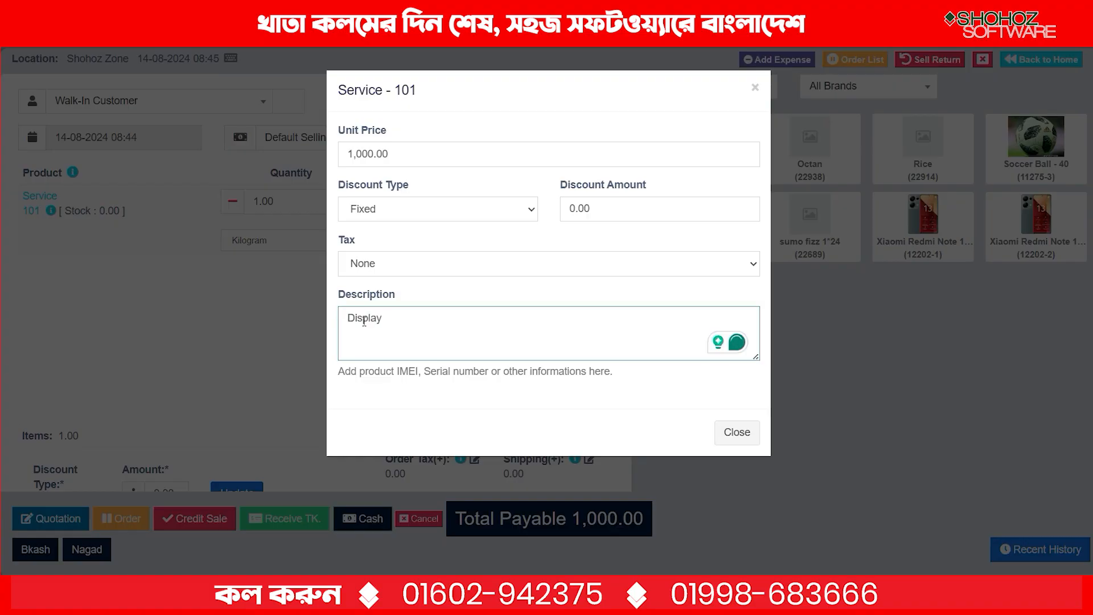
{"action": "type", "text": " Servicing"}
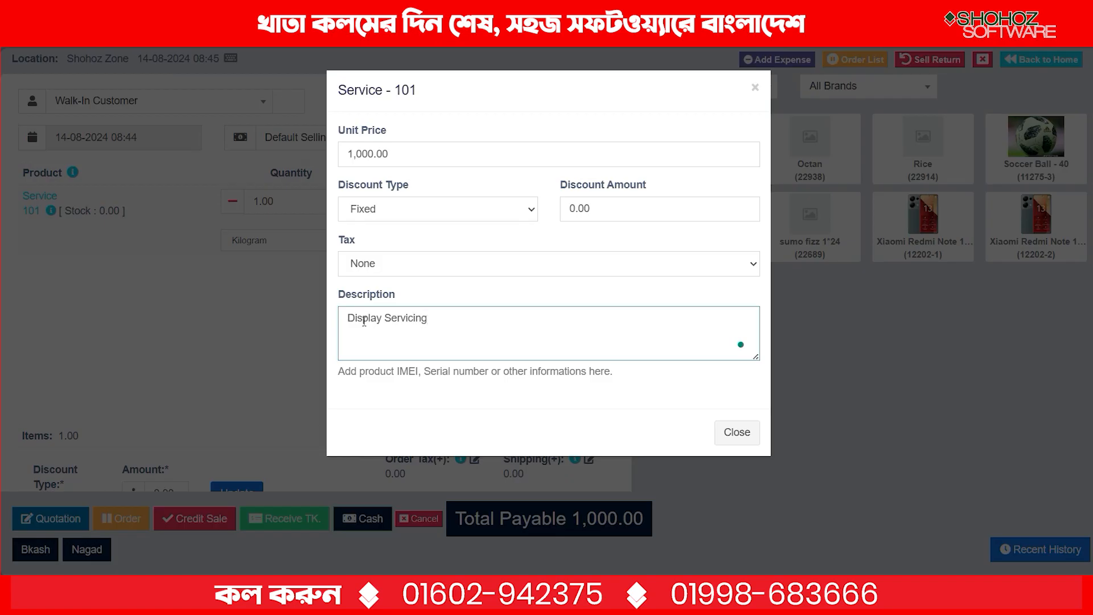
{"action": "left_click", "coordinate": [723, 434]}
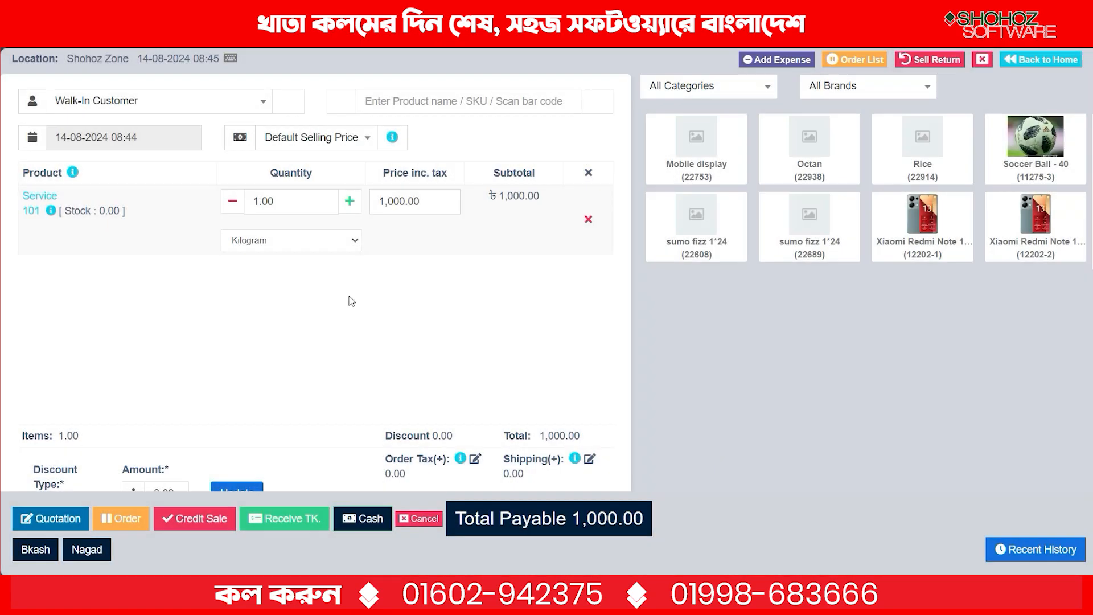
Complete the service sale as a cash payment, check the description on the invoice and dismiss the print preview.
{"action": "left_click", "coordinate": [352, 520]}
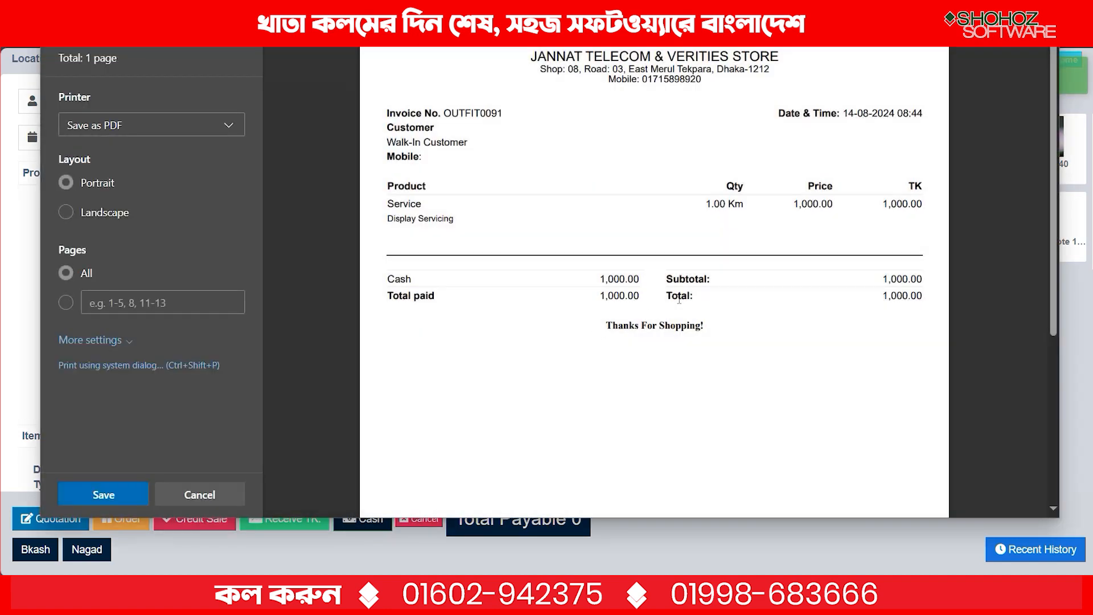
{"action": "left_click_drag", "start_coordinate": [458, 219], "coordinate": [387, 219]}
{"action": "left_click", "coordinate": [226, 492]}
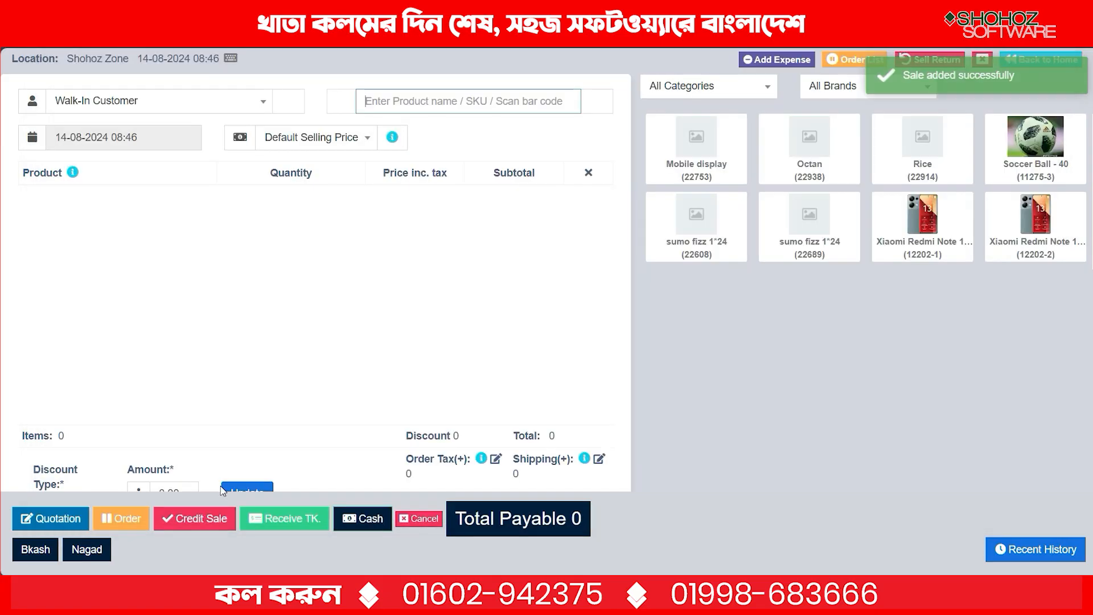
Add the Mobile display product and the Service item to a new sale.
{"action": "left_click", "coordinate": [695, 165]}
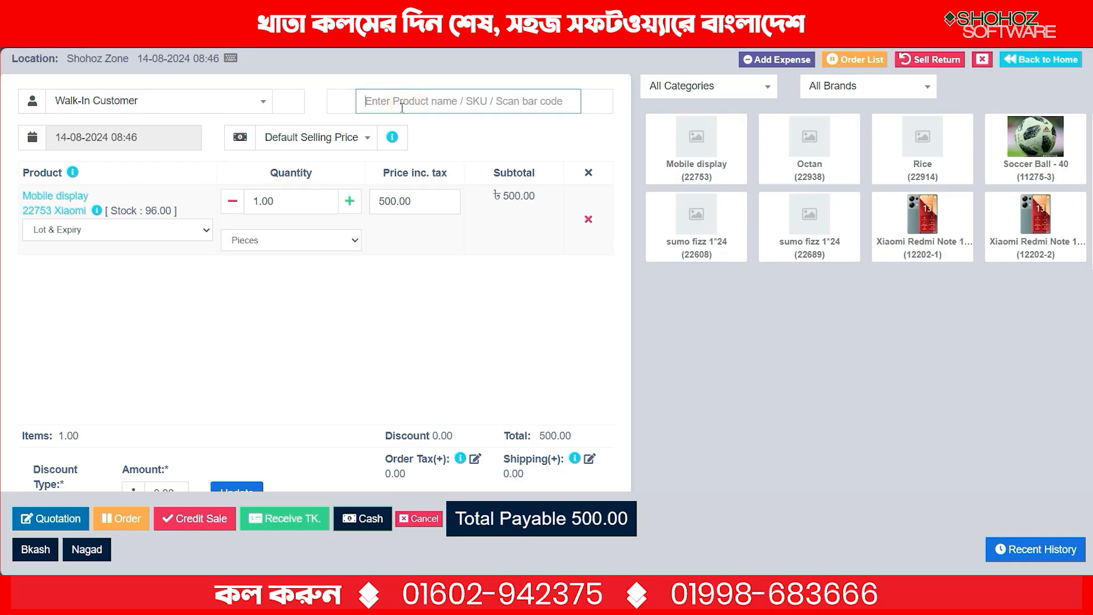
{"action": "type", "text": "ser"}
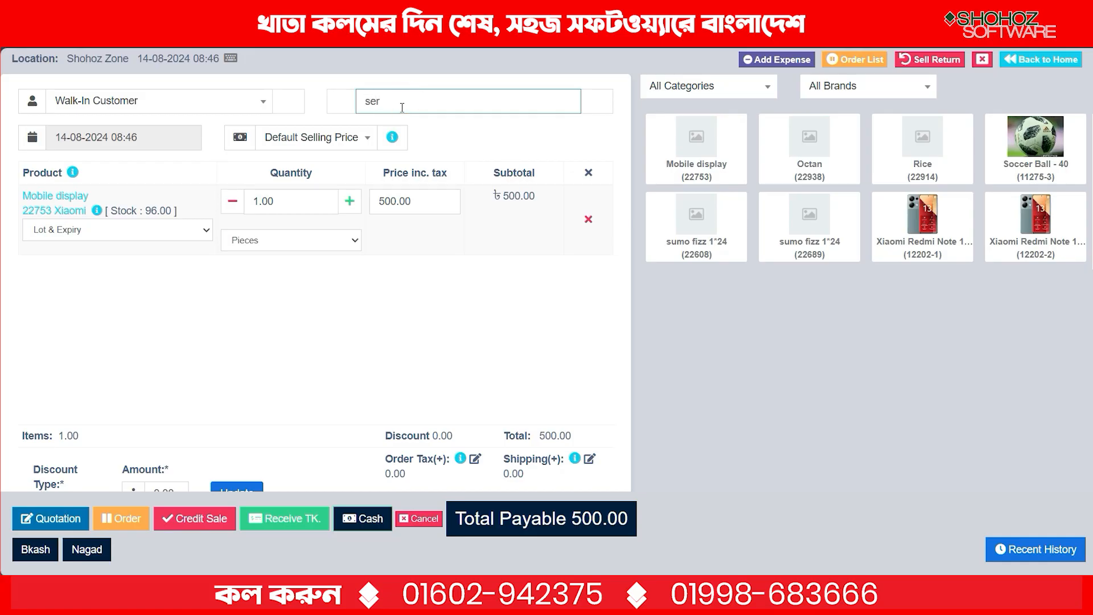
{"action": "left_click", "coordinate": [384, 147]}
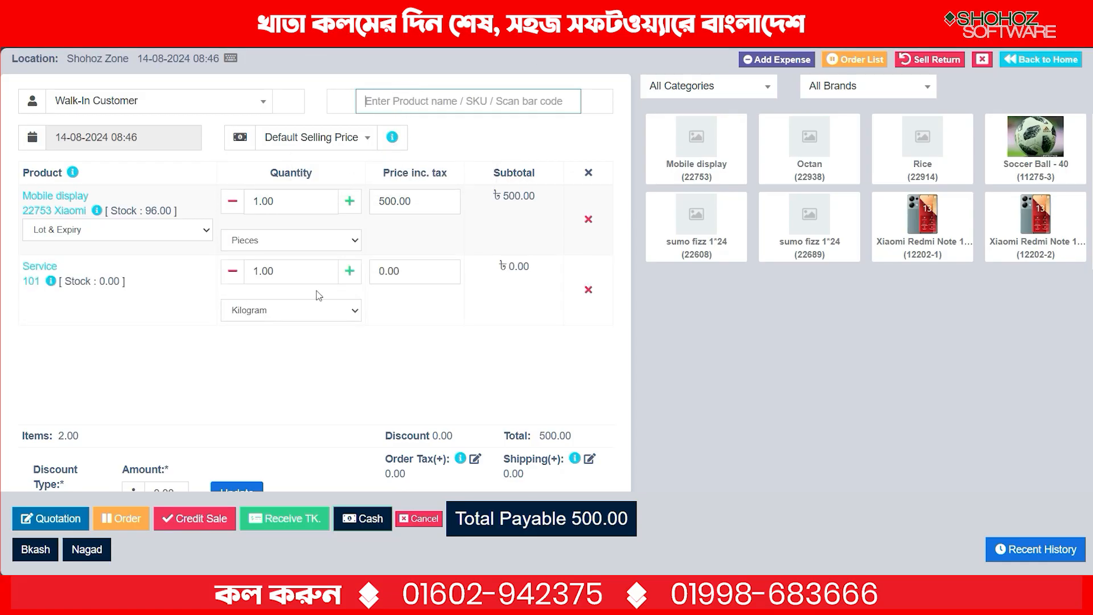
Set the Service item's price to 300 and the Mobile display's price to 2,000 in the current sale.
{"action": "left_click", "coordinate": [415, 276]}
{"action": "type", "text": "300"}
{"action": "left_click", "coordinate": [425, 203]}
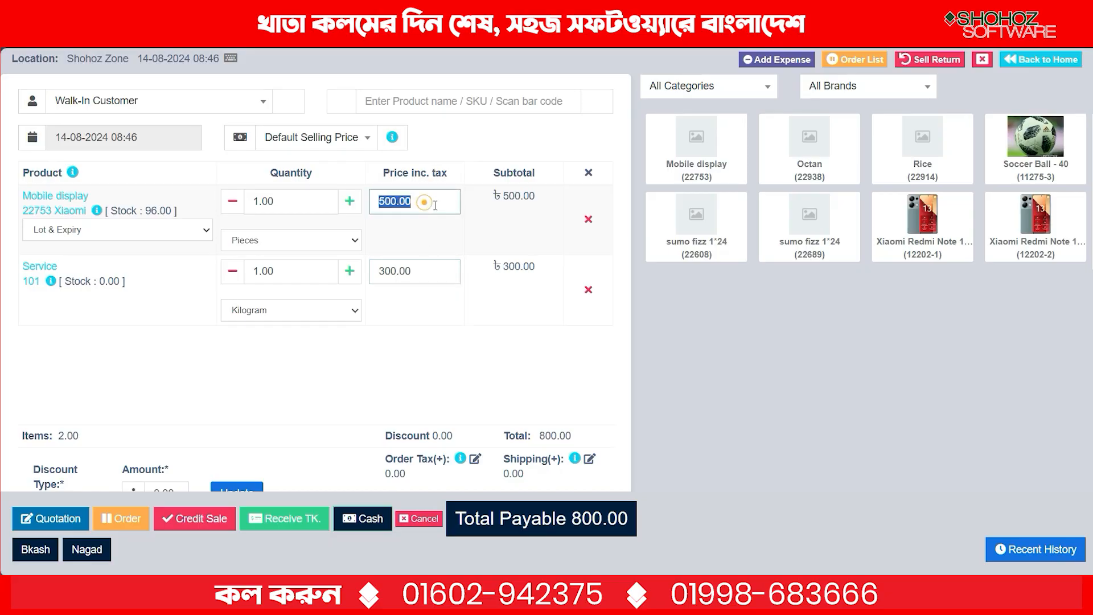
{"action": "type", "text": "2,00"}
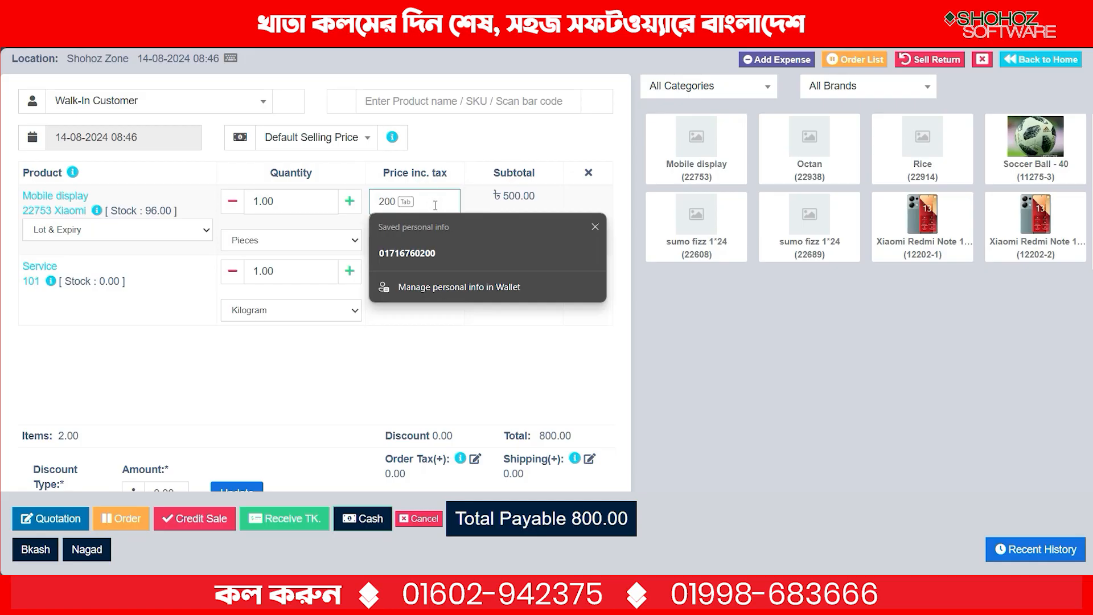
{"action": "type", "text": "0"}
{"action": "left_click", "coordinate": [439, 228]}
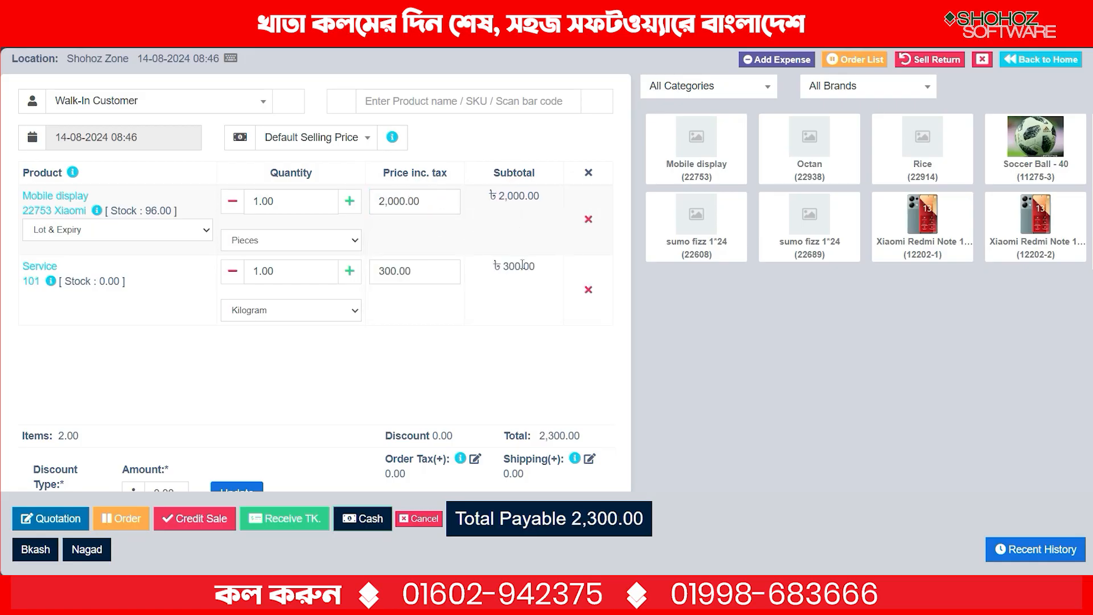
Check the sale total, complete the sale as a cash payment, review the paid amounts on the invoice and dismiss the print preview.
{"action": "double_click", "coordinate": [551, 435]}
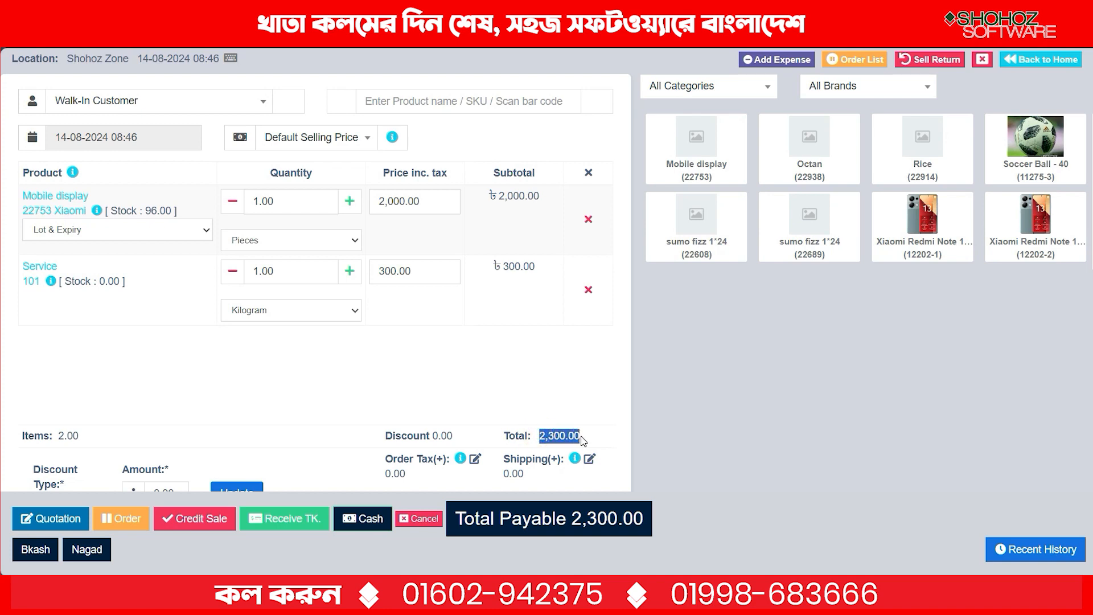
{"action": "left_click", "coordinate": [353, 525]}
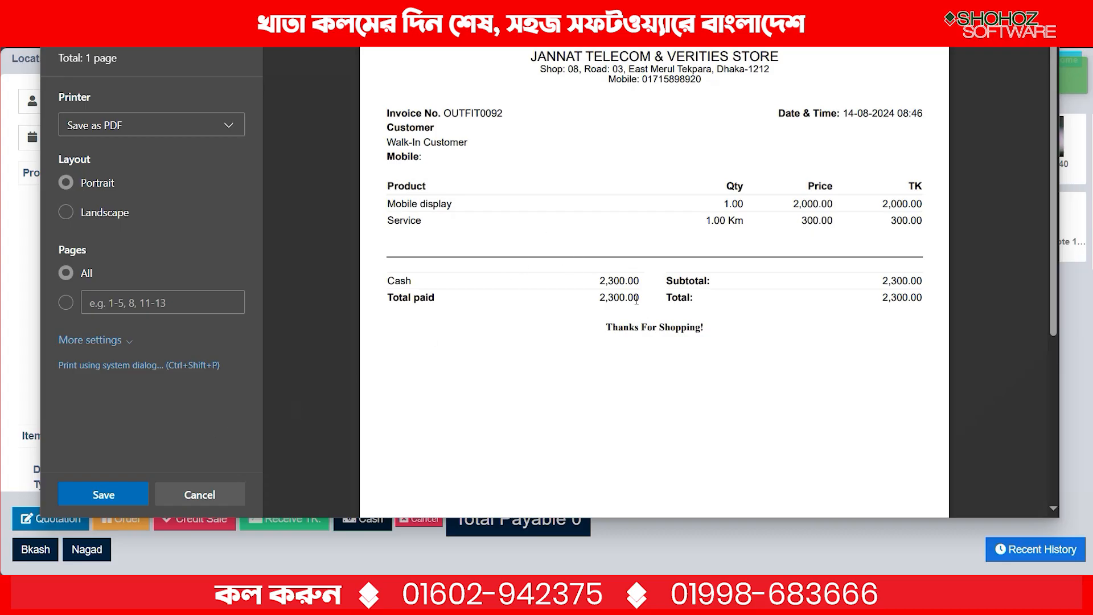
{"action": "left_click_drag", "start_coordinate": [646, 298], "coordinate": [380, 282]}
{"action": "left_click", "coordinate": [184, 501]}
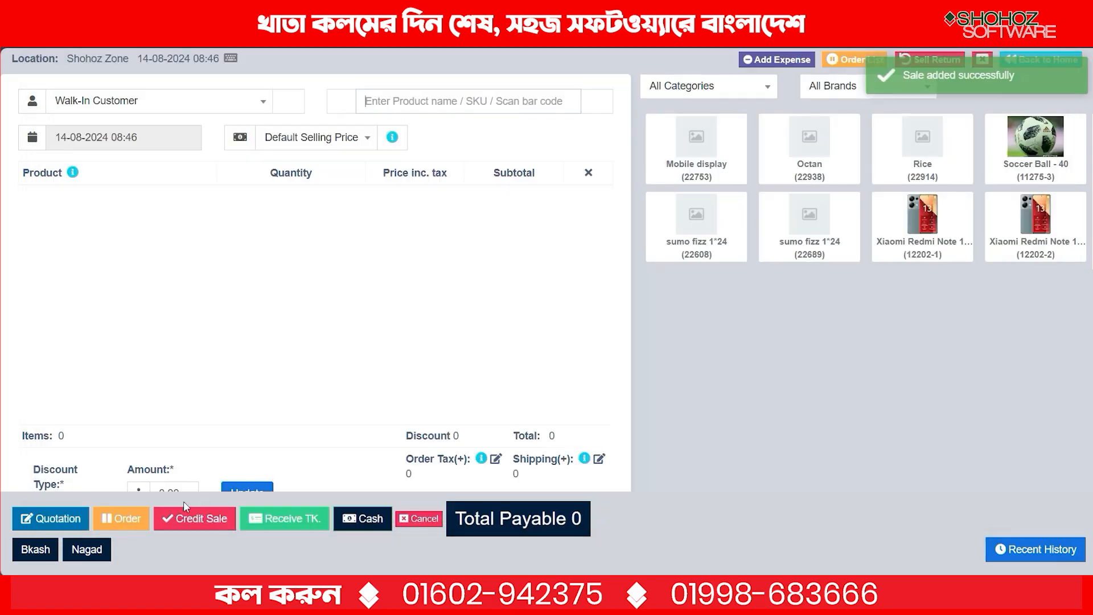
Look at the sell return form and its invoice number field, and close it without entering an invoice.
{"action": "scroll", "coordinate": [520, 299], "scroll_direction": "down", "scroll_amount": 1}
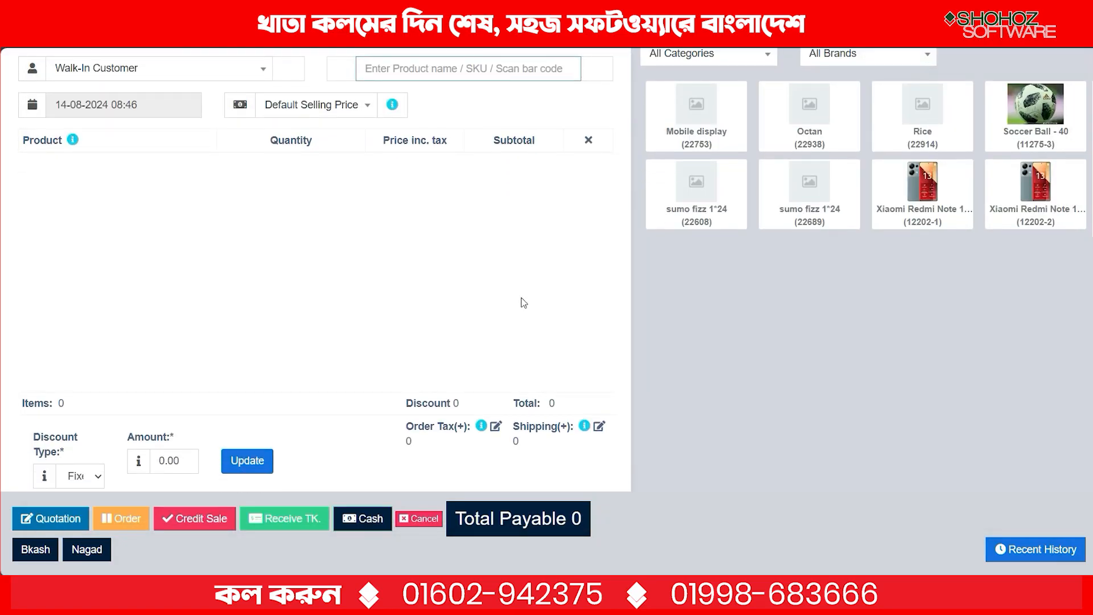
{"action": "scroll", "coordinate": [638, 251], "scroll_direction": "up", "scroll_amount": 1}
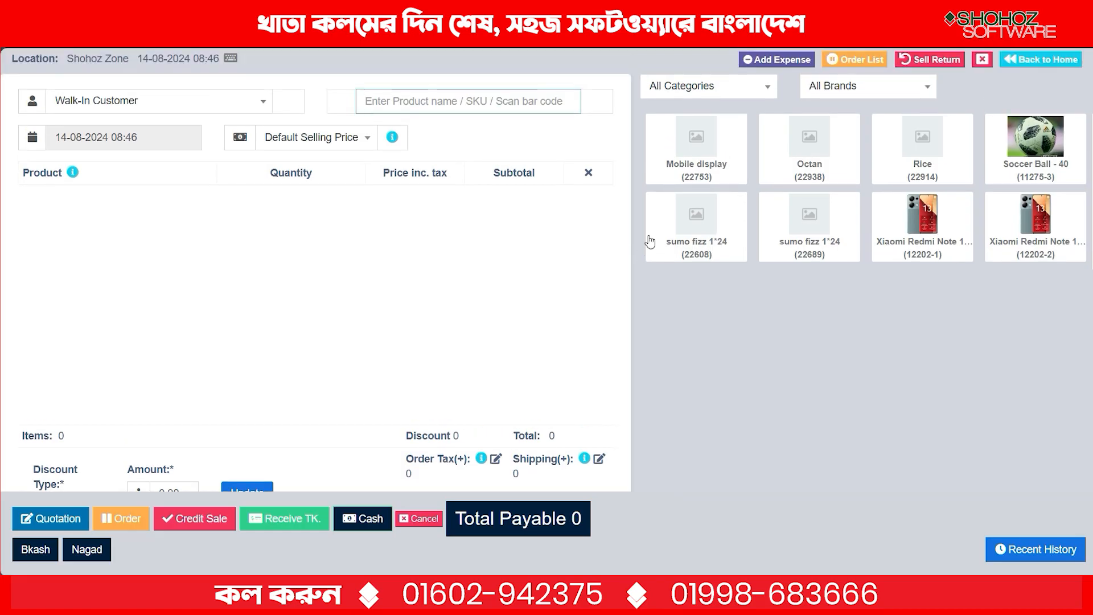
{"action": "left_click", "coordinate": [1041, 59]}
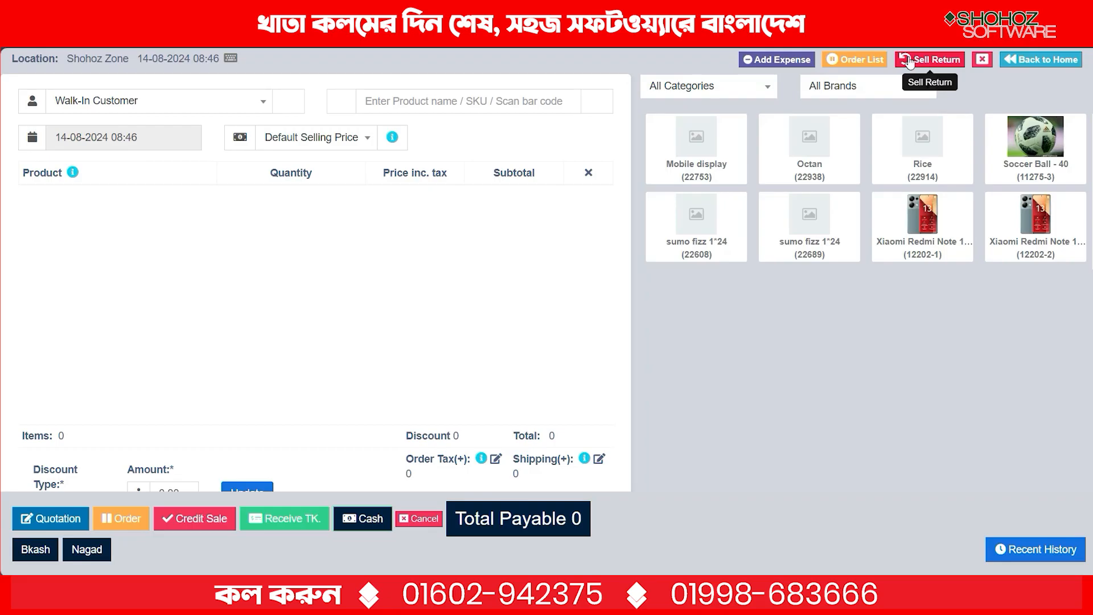
{"action": "left_click", "coordinate": [909, 61]}
{"action": "left_click", "coordinate": [887, 121]}
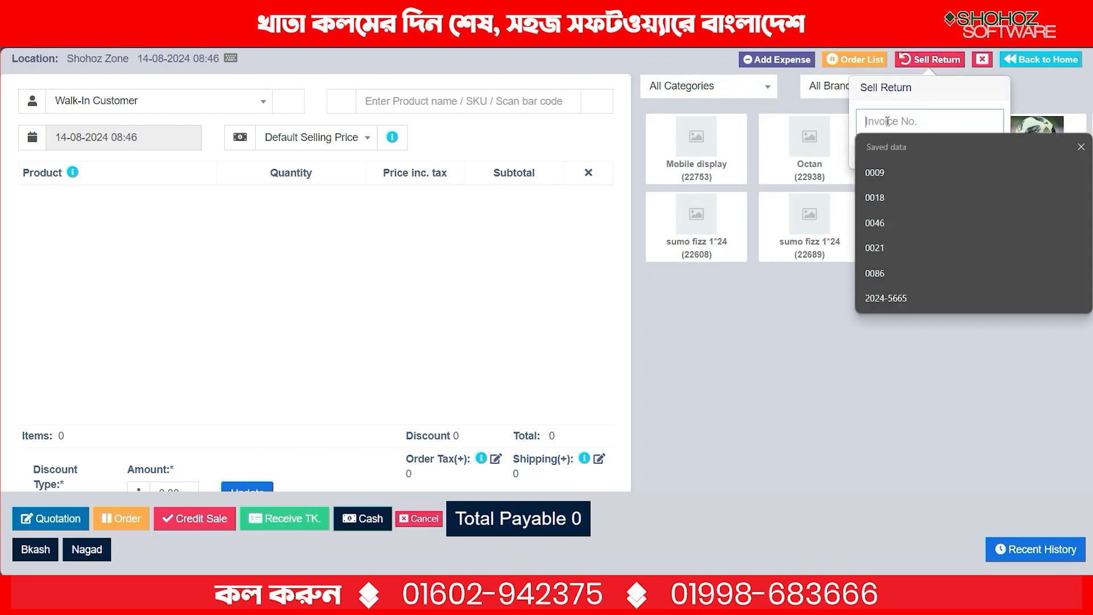
{"action": "left_click", "coordinate": [961, 99]}
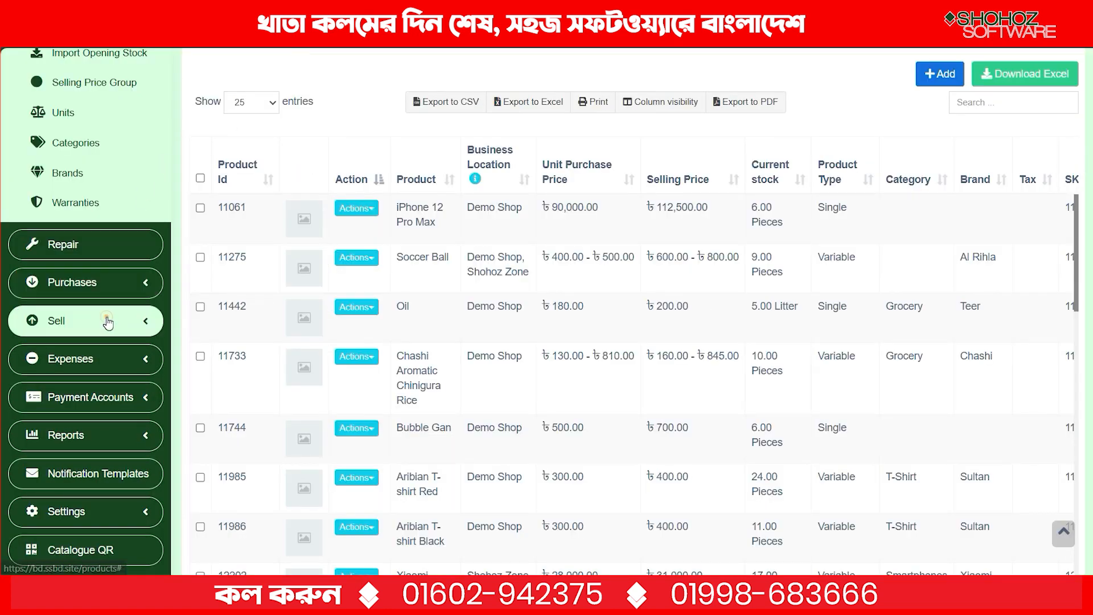
Open the list of all sales and review the recent invoices with their payment status and amounts.
{"action": "left_click", "coordinate": [108, 323]}
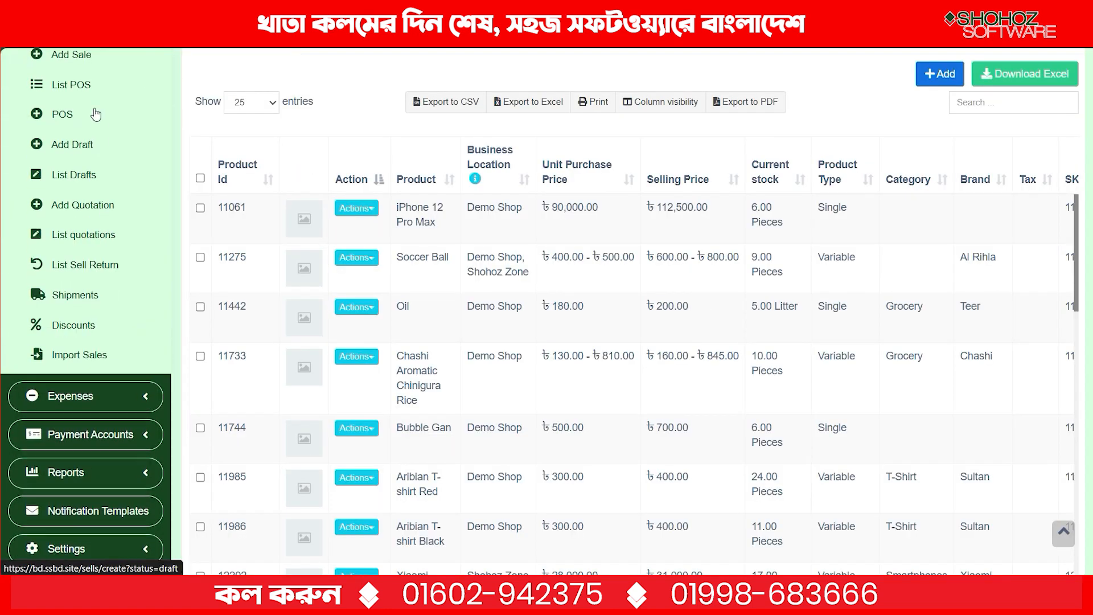
{"action": "scroll", "coordinate": [89, 149], "scroll_direction": "up", "scroll_amount": 1}
{"action": "left_click", "coordinate": [71, 91]}
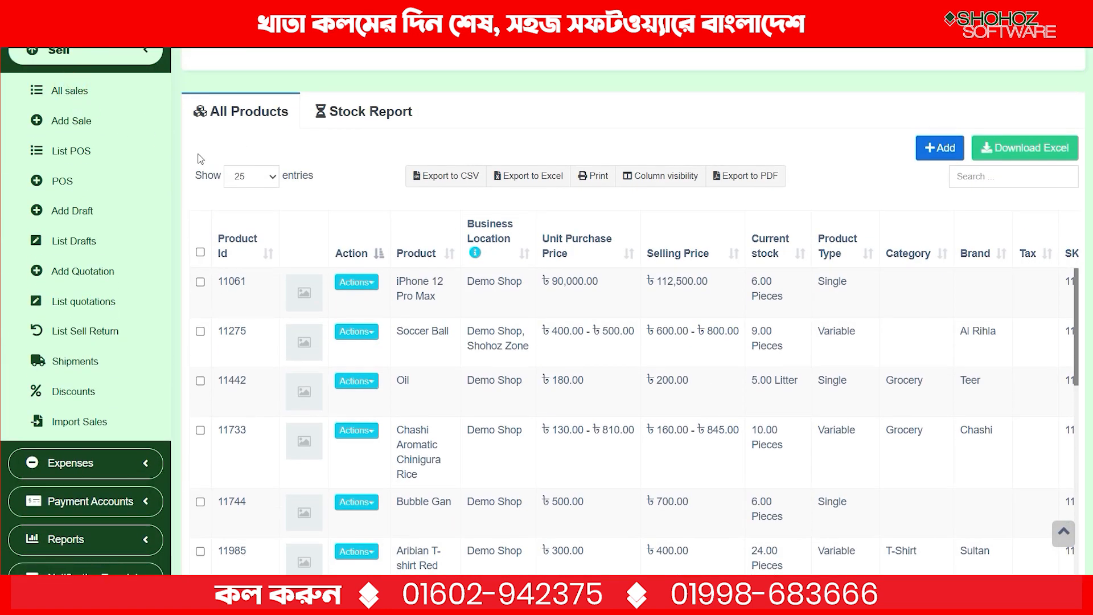
{"action": "scroll", "coordinate": [548, 376], "scroll_direction": "down", "scroll_amount": 4}
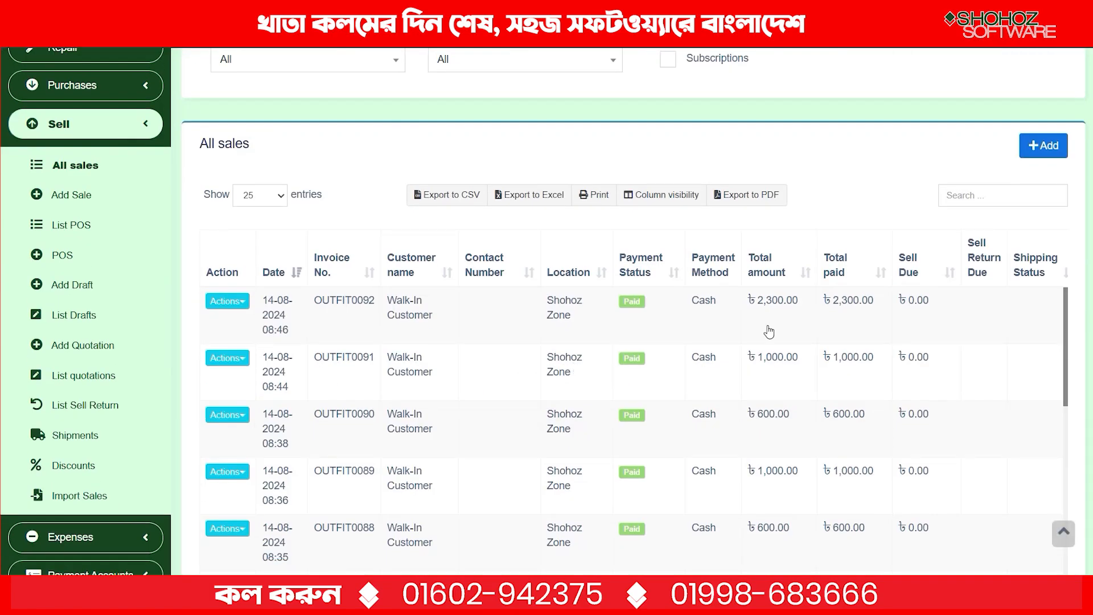
{"action": "left_click", "coordinate": [980, 196]}
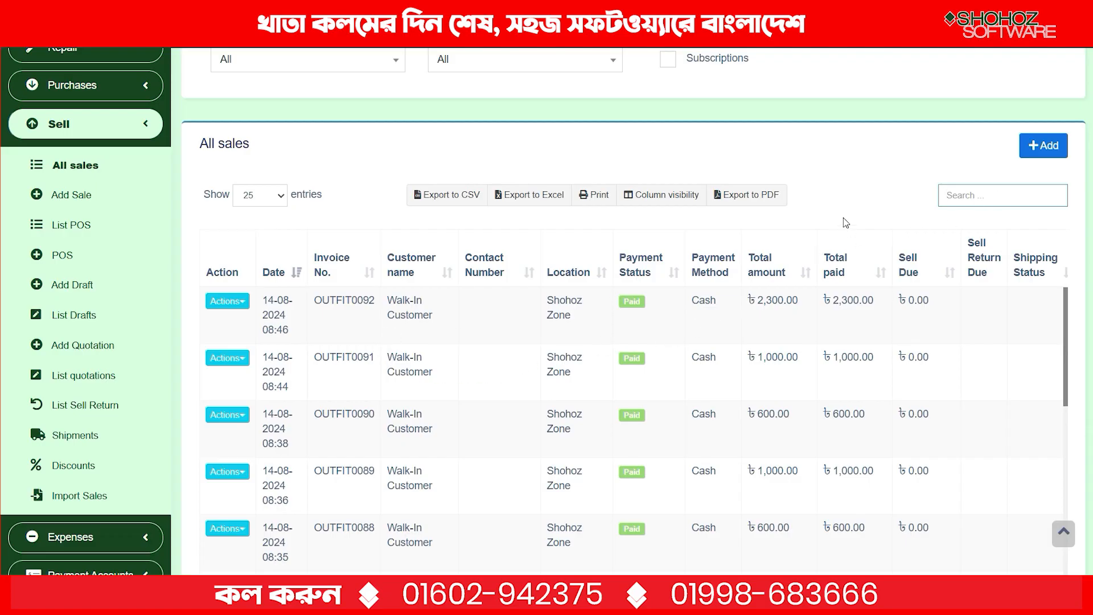
{"action": "scroll", "coordinate": [843, 218], "scroll_direction": "up", "scroll_amount": 2}
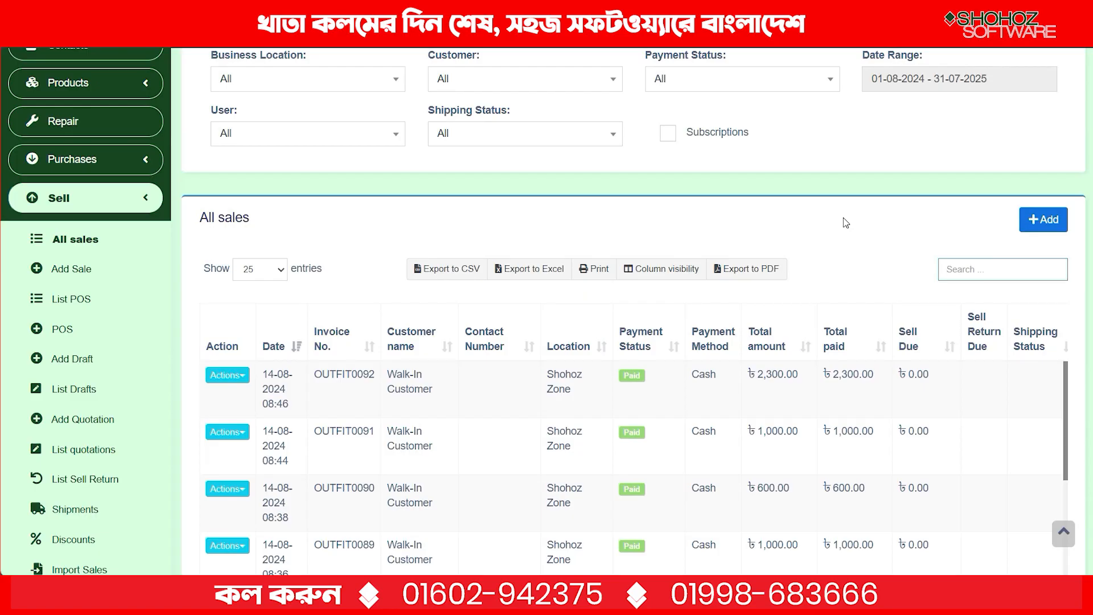
{"action": "scroll", "coordinate": [826, 300], "scroll_direction": "up", "scroll_amount": 4}
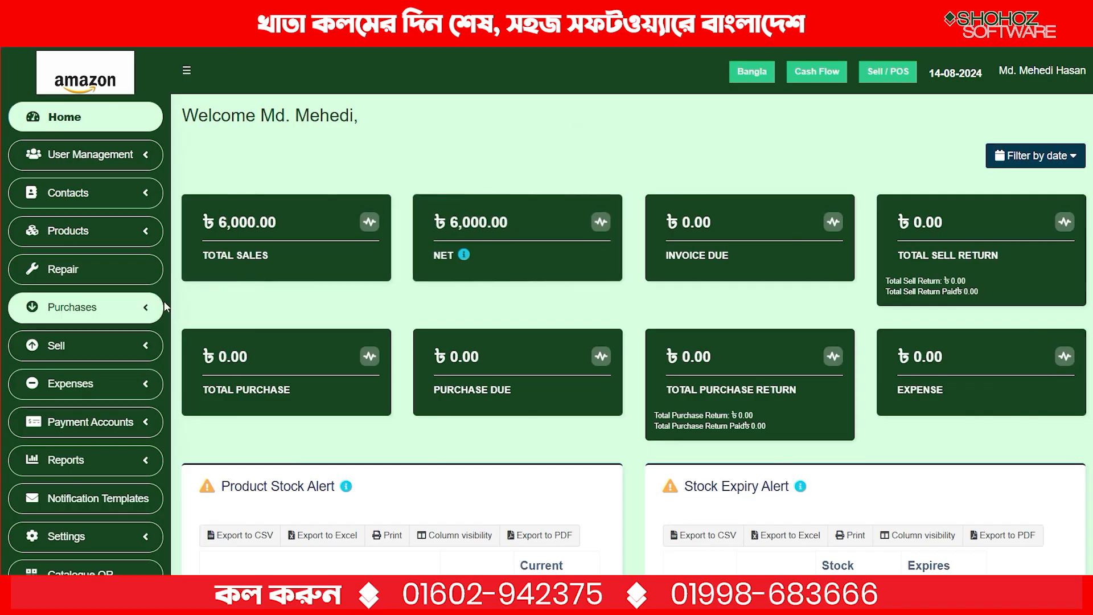
Open the product list and look through the products with their prices and stock.
{"action": "left_click", "coordinate": [71, 242]}
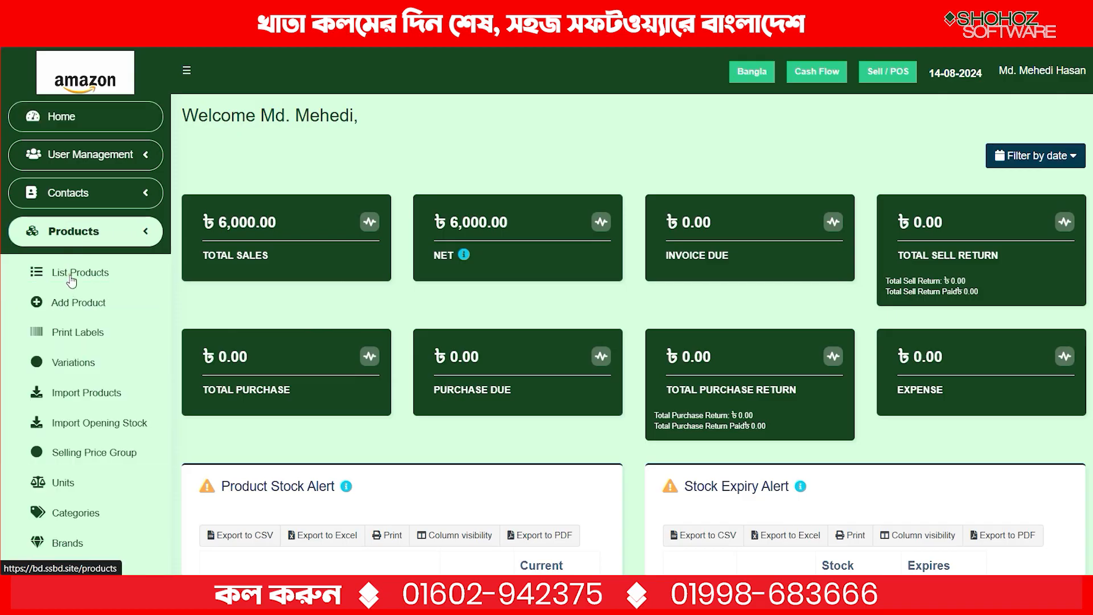
{"action": "left_click", "coordinate": [73, 274]}
{"action": "scroll", "coordinate": [290, 320], "scroll_direction": "down", "scroll_amount": 3}
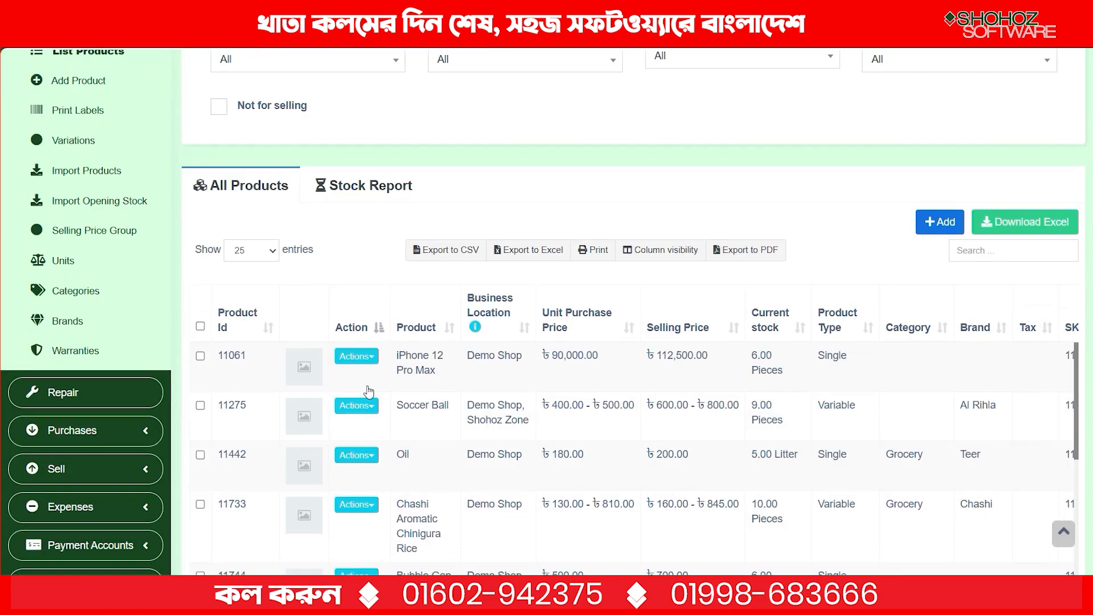
{"action": "scroll", "coordinate": [518, 341], "scroll_direction": "down", "scroll_amount": 4}
{"action": "scroll", "coordinate": [472, 412], "scroll_direction": "up", "scroll_amount": 5}
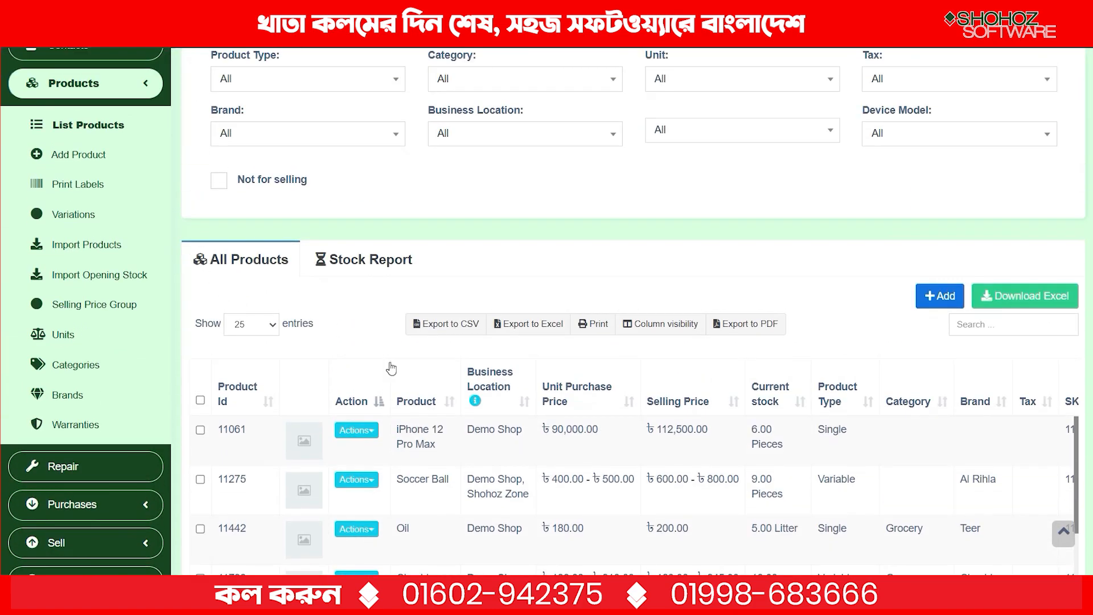
Open the form for adding a new product and examine its name, SKU, category and brand fields.
{"action": "left_click", "coordinate": [85, 161]}
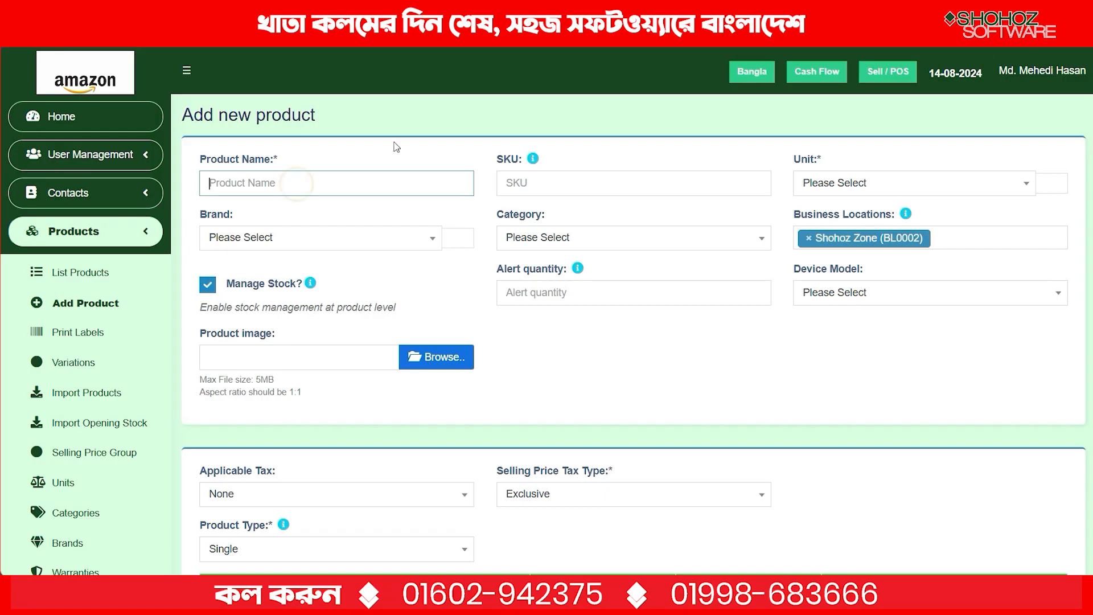
{"action": "left_click", "coordinate": [400, 139]}
{"action": "left_click", "coordinate": [527, 190]}
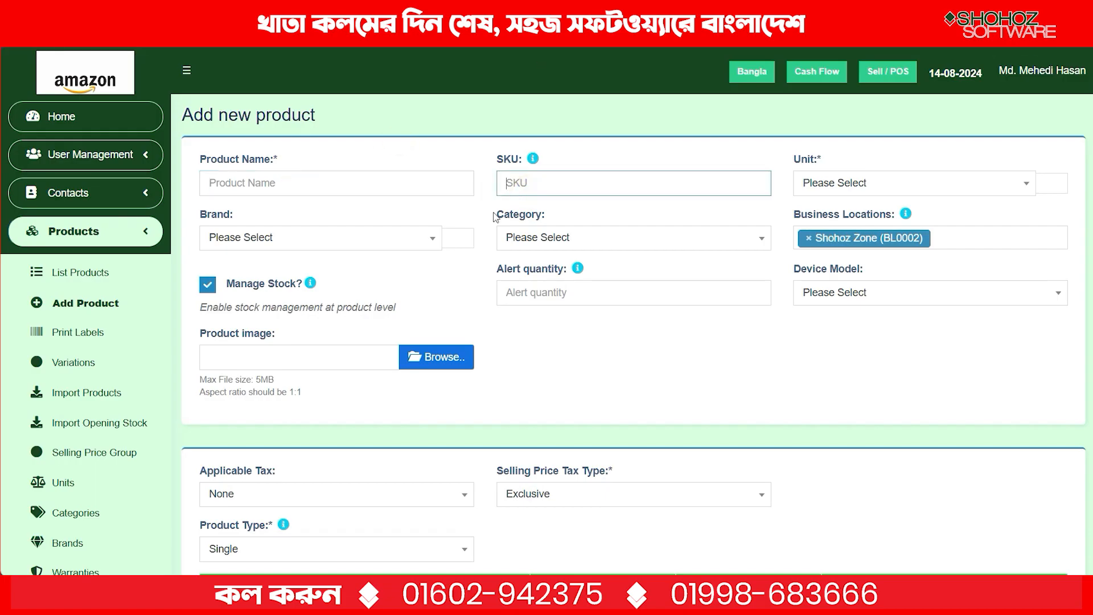
{"action": "left_click", "coordinate": [510, 238]}
{"action": "left_click", "coordinate": [516, 239]}
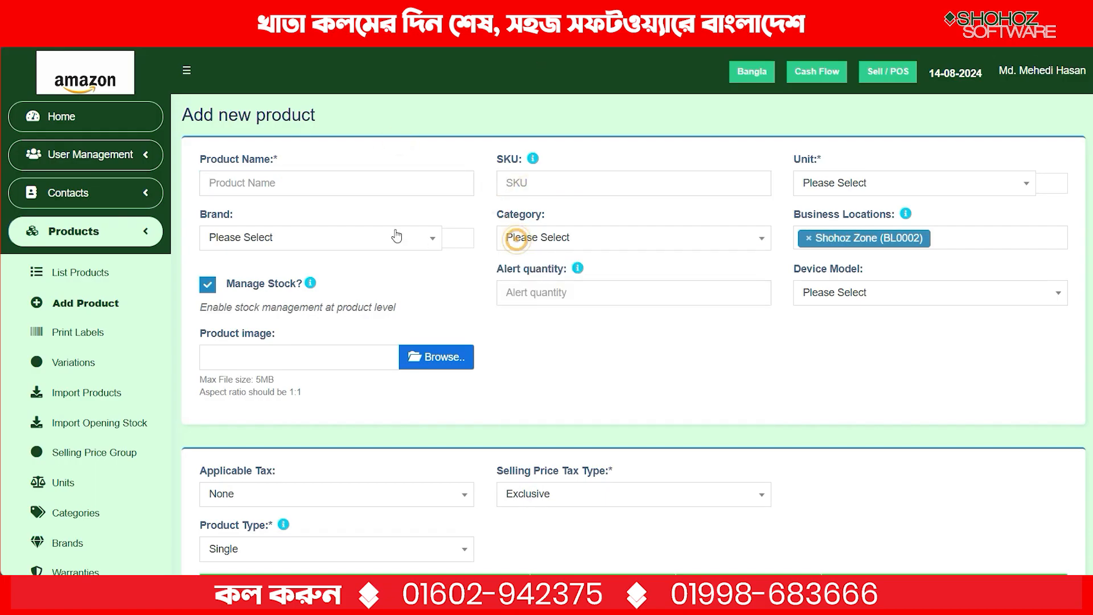
{"action": "left_click", "coordinate": [397, 236]}
{"action": "left_click", "coordinate": [498, 373]}
{"action": "scroll", "coordinate": [535, 353], "scroll_direction": "down", "scroll_amount": 3}
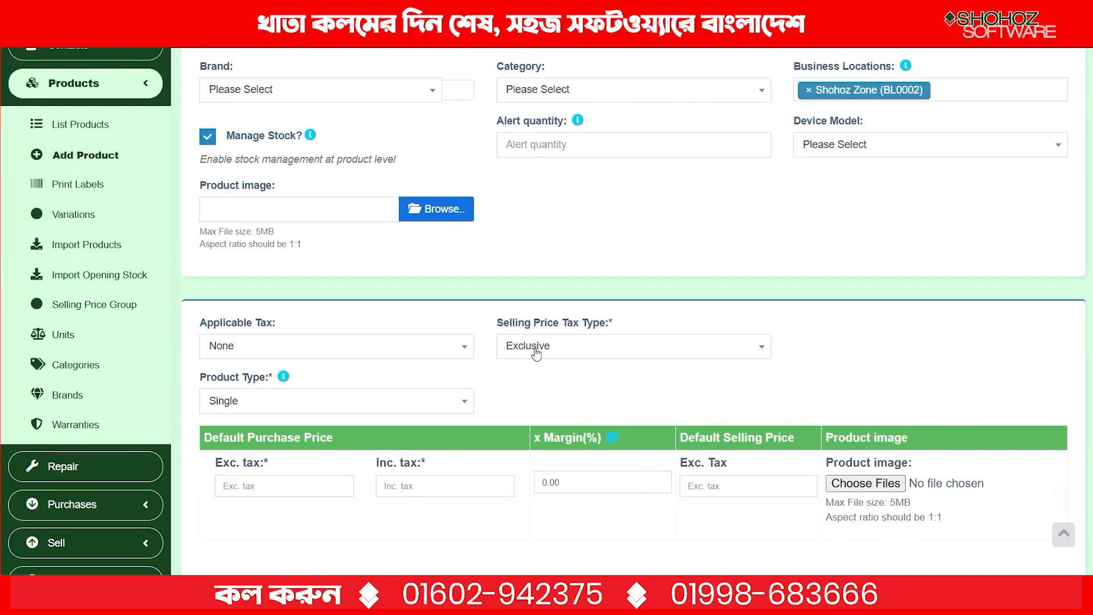
Examine the default purchase price, default selling price and alert quantity fields of the new product form.
{"action": "left_click", "coordinate": [300, 485]}
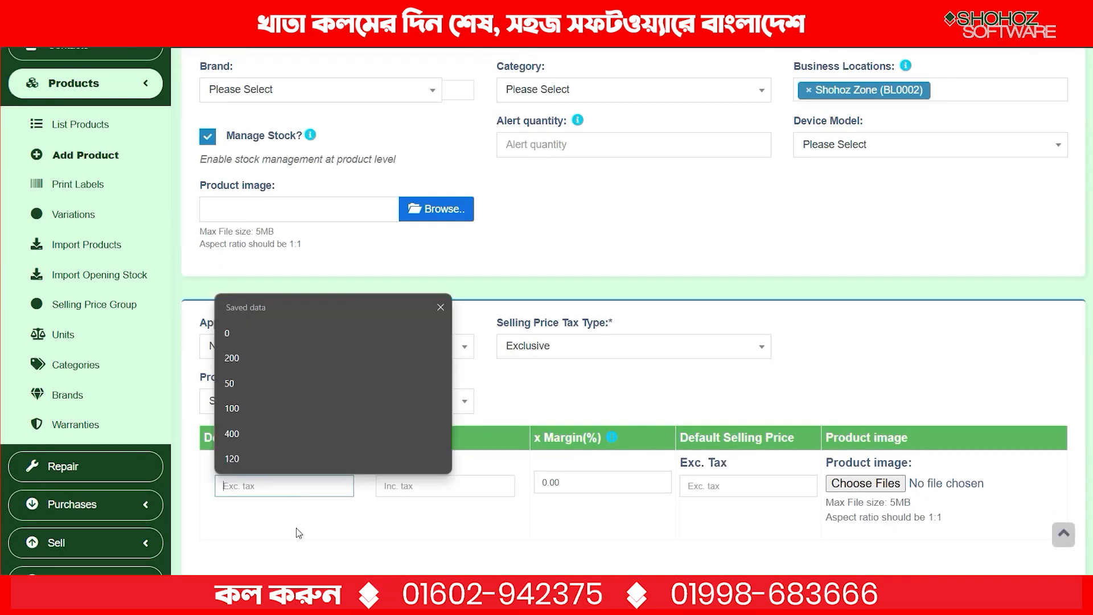
{"action": "left_click", "coordinate": [689, 486]}
{"action": "left_click", "coordinate": [604, 263]}
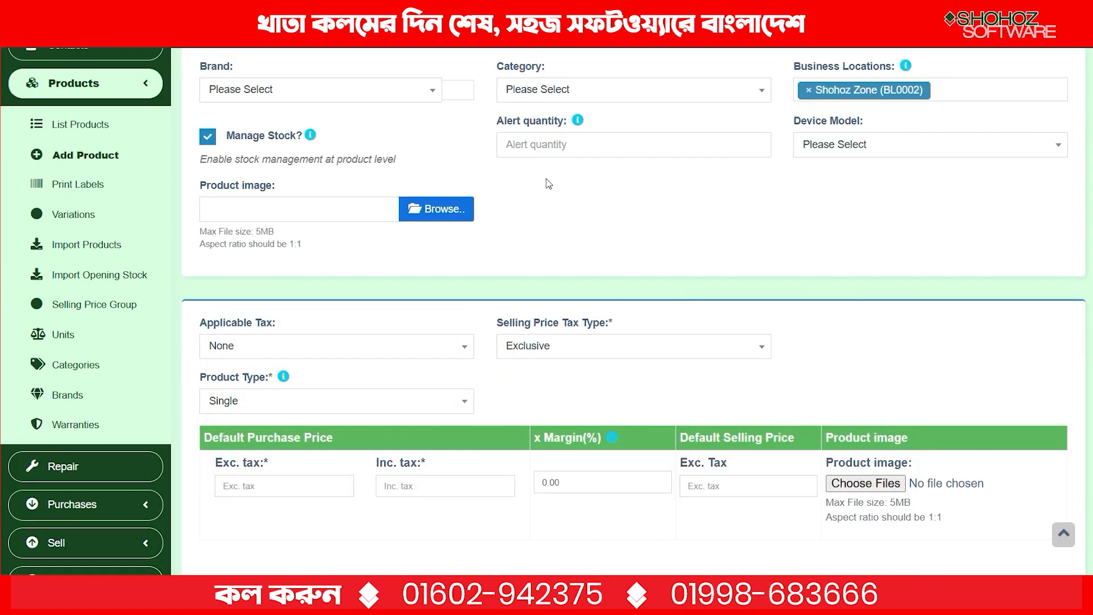
{"action": "left_click", "coordinate": [535, 147]}
{"action": "left_click", "coordinate": [476, 173]}
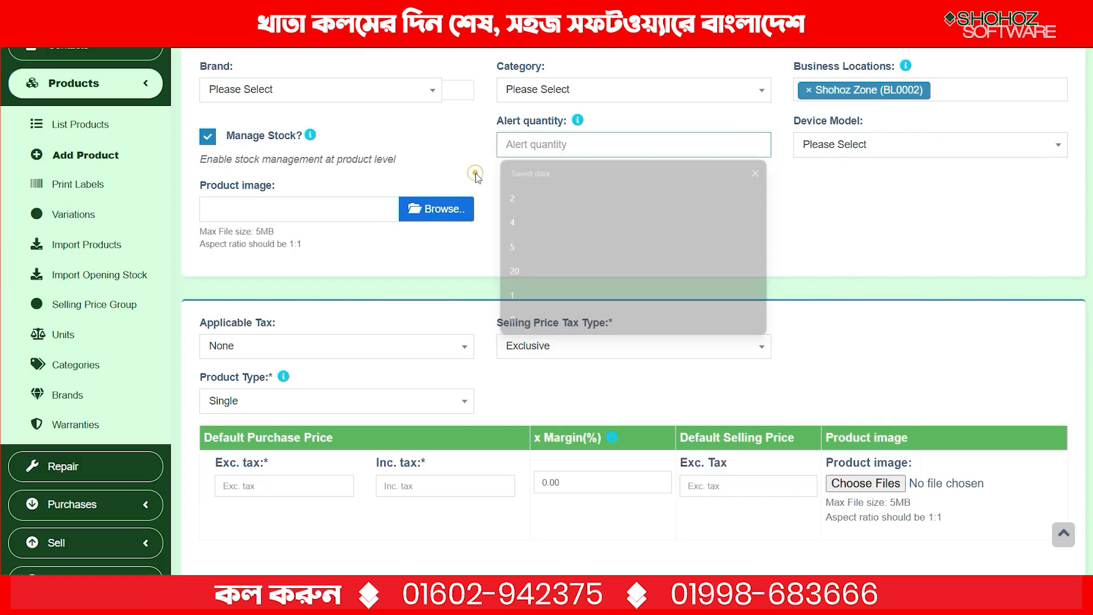
{"action": "scroll", "coordinate": [646, 215], "scroll_direction": "up", "scroll_amount": 1}
{"action": "scroll", "coordinate": [765, 301], "scroll_direction": "up", "scroll_amount": 1}
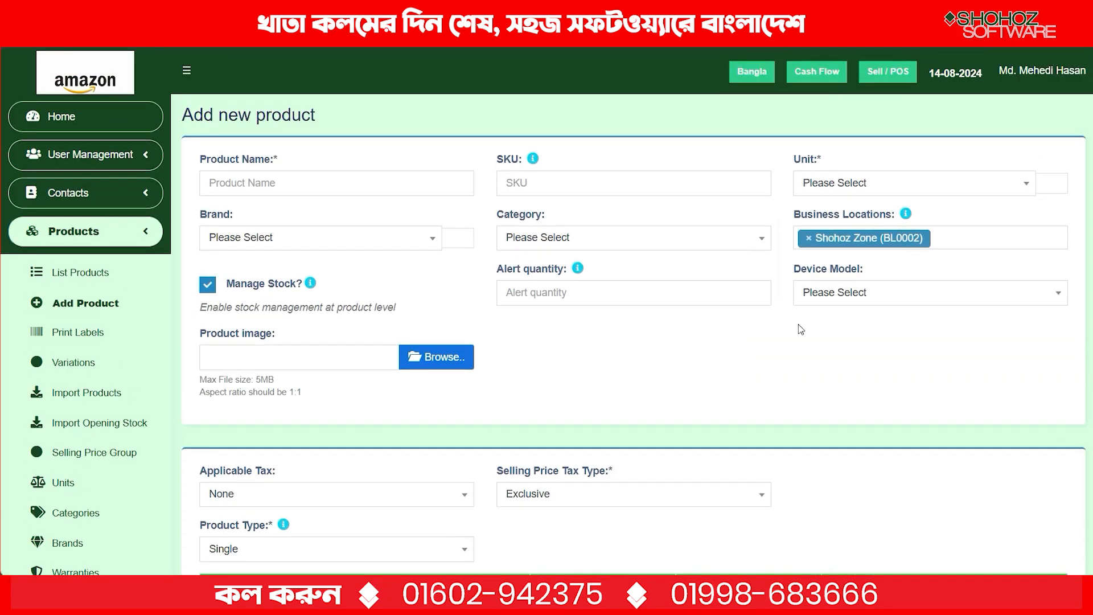
Examine the Device Model choices and the remaining sections of the new product form.
{"action": "left_click", "coordinate": [814, 293]}
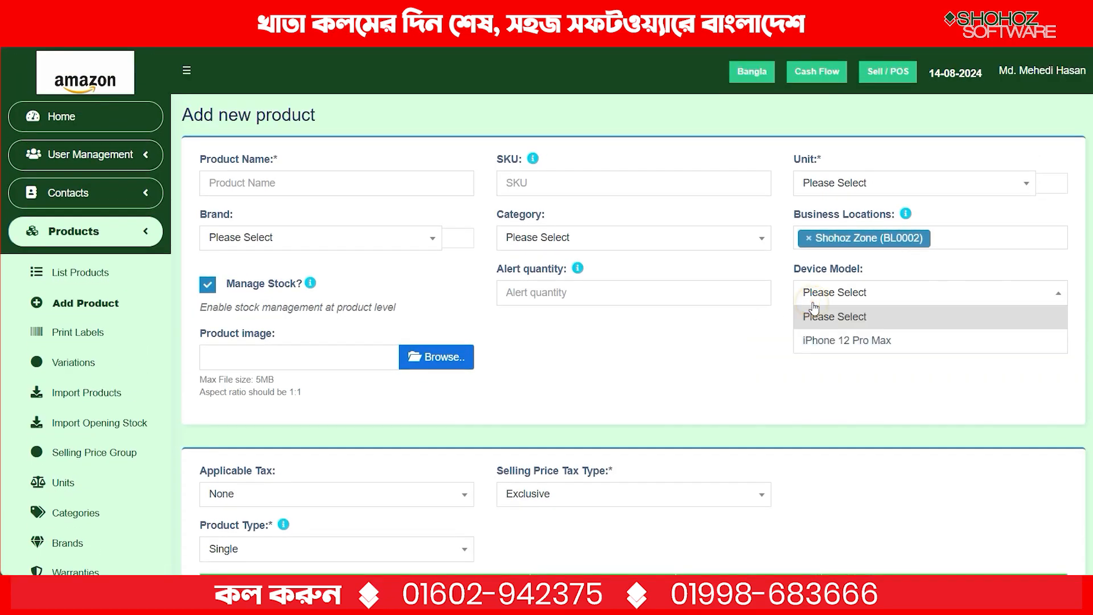
{"action": "left_click", "coordinate": [785, 362]}
{"action": "scroll", "coordinate": [546, 352], "scroll_direction": "down", "scroll_amount": 2}
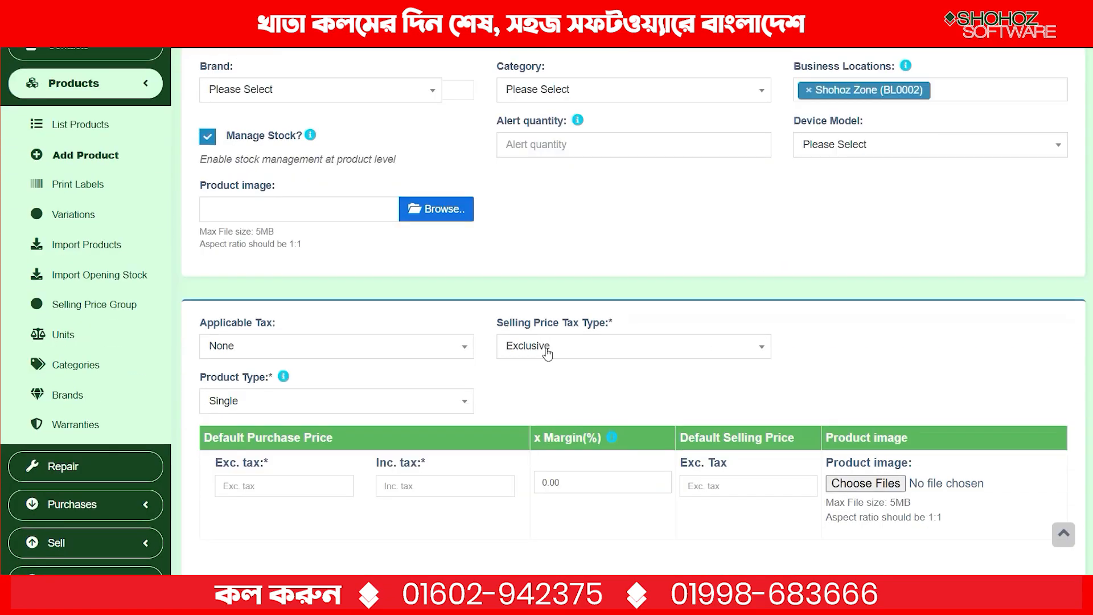
{"action": "scroll", "coordinate": [530, 356], "scroll_direction": "down", "scroll_amount": 2}
{"action": "scroll", "coordinate": [470, 390], "scroll_direction": "up", "scroll_amount": 5}
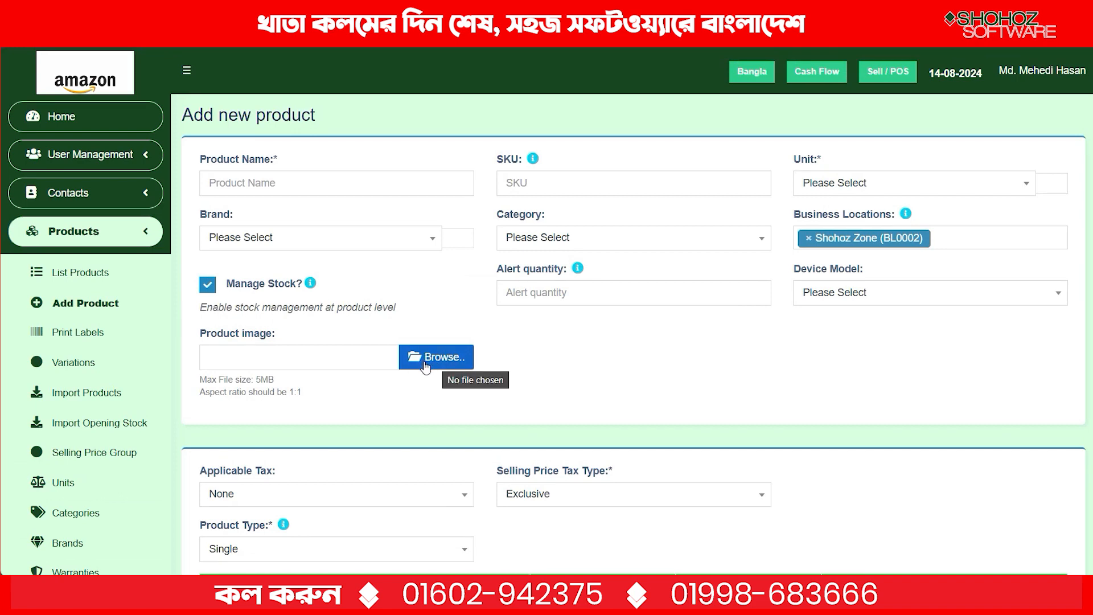
Return to the product list and open label printing for the Soccer Ball product.
{"action": "left_click", "coordinate": [80, 273]}
{"action": "scroll", "coordinate": [380, 336], "scroll_direction": "down", "scroll_amount": 5}
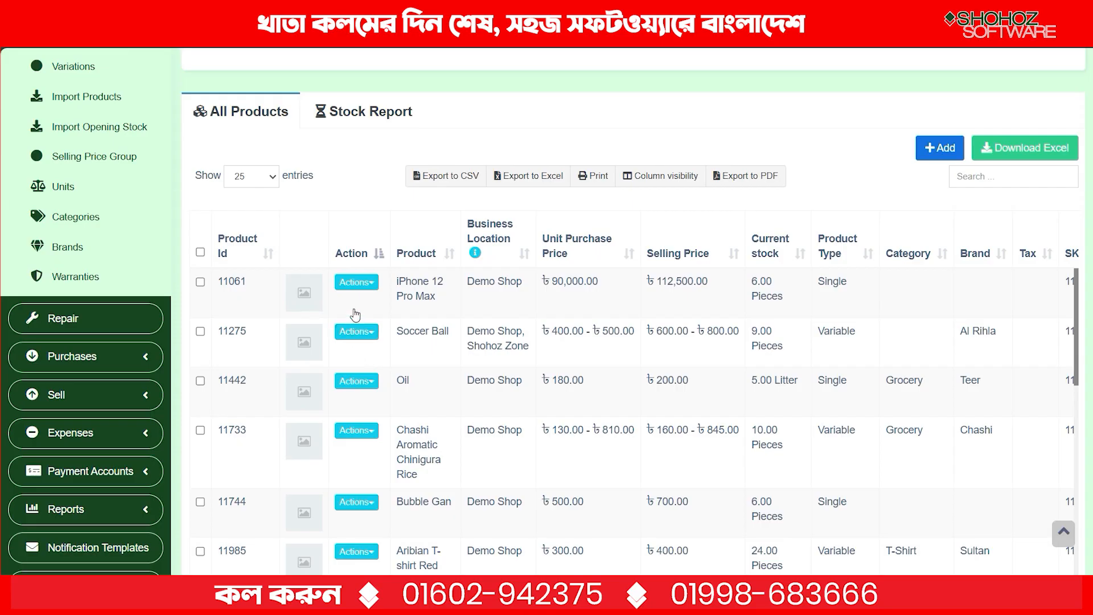
{"action": "scroll", "coordinate": [373, 379], "scroll_direction": "down", "scroll_amount": 2}
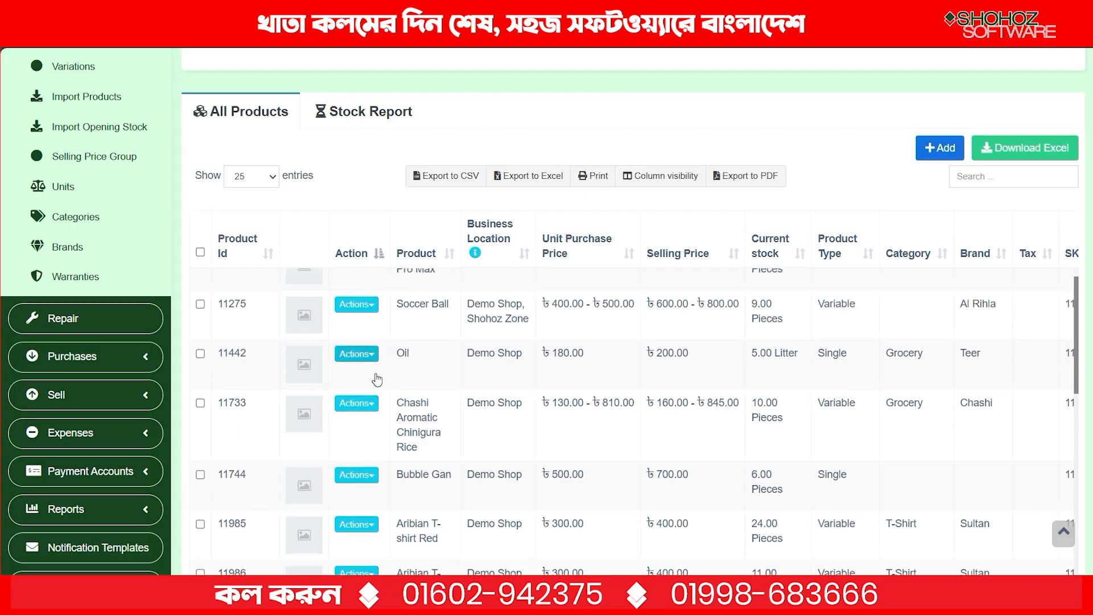
{"action": "scroll", "coordinate": [374, 379], "scroll_direction": "up", "scroll_amount": 2}
{"action": "left_click", "coordinate": [360, 334]}
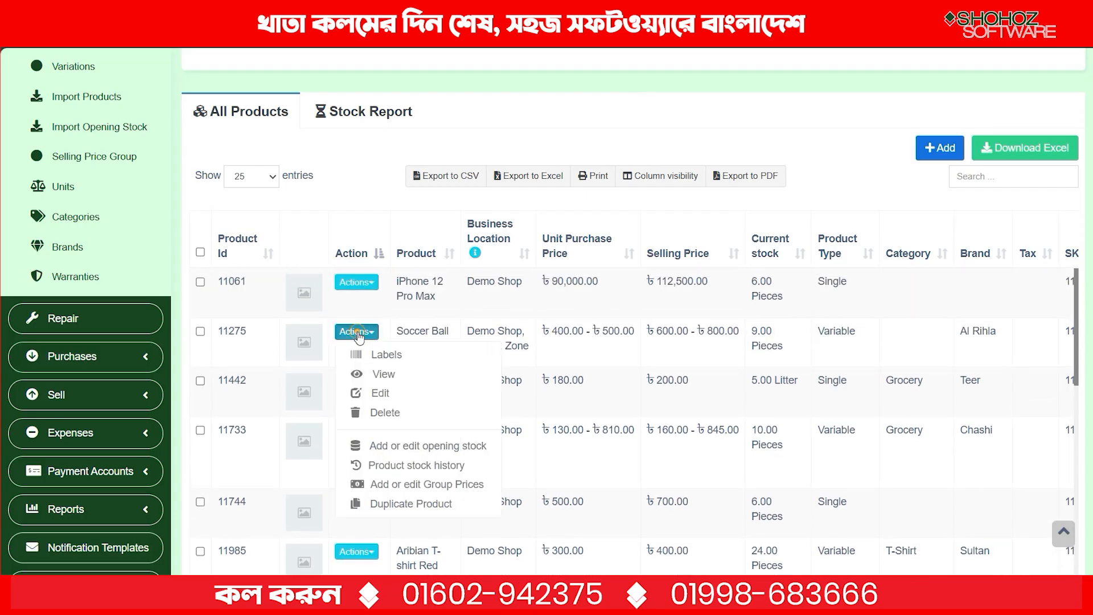
{"action": "left_click", "coordinate": [369, 355]}
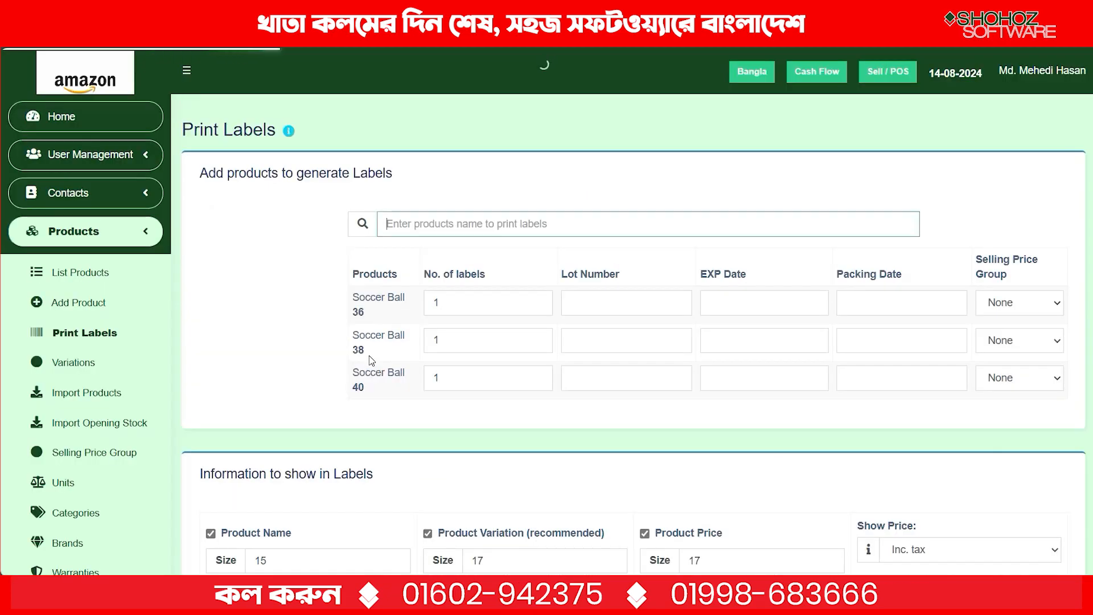
Preview the barcode labels for the three Soccer Ball sizes, cancel printing, and examine the shop name, size and price on them.
{"action": "scroll", "coordinate": [461, 353], "scroll_direction": "down", "scroll_amount": 5}
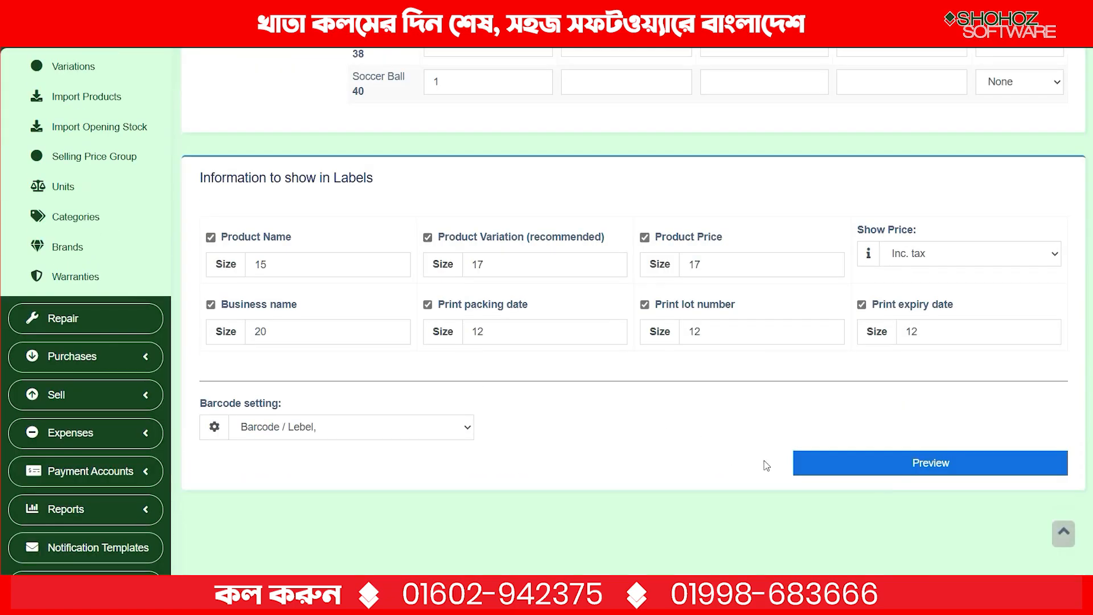
{"action": "left_click", "coordinate": [823, 473]}
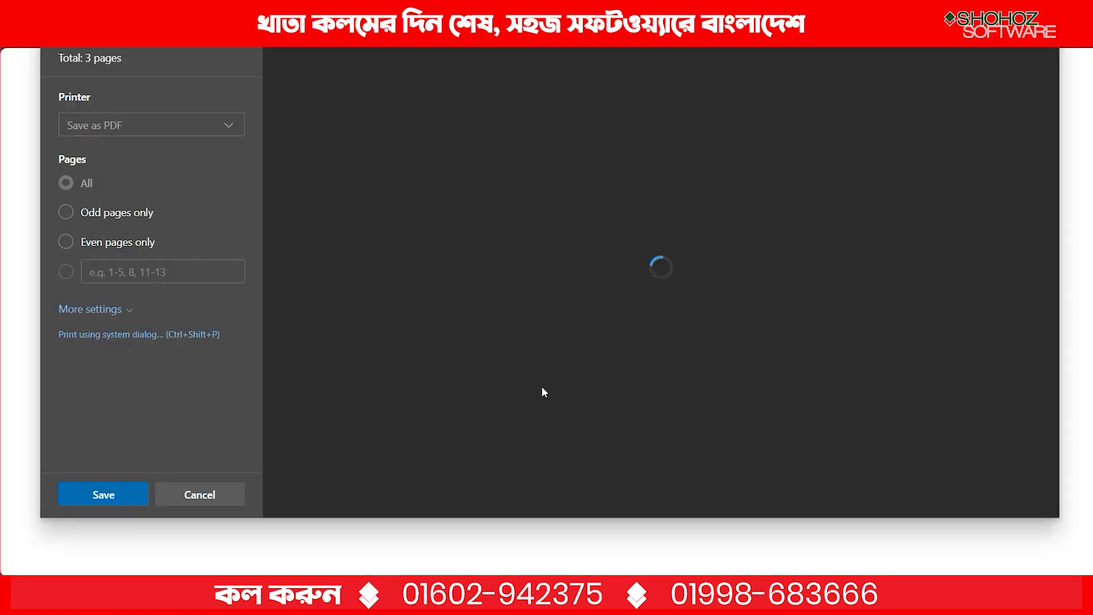
{"action": "left_click", "coordinate": [228, 487]}
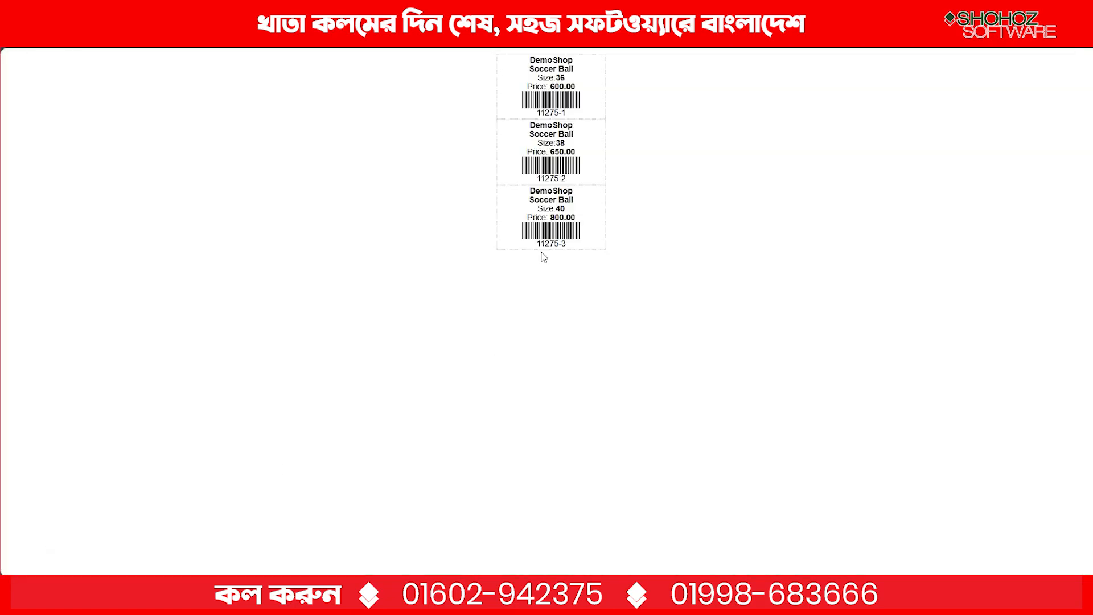
{"action": "key", "text": "ctrl+plus"}
{"action": "key", "text": "ctrl+plus"}
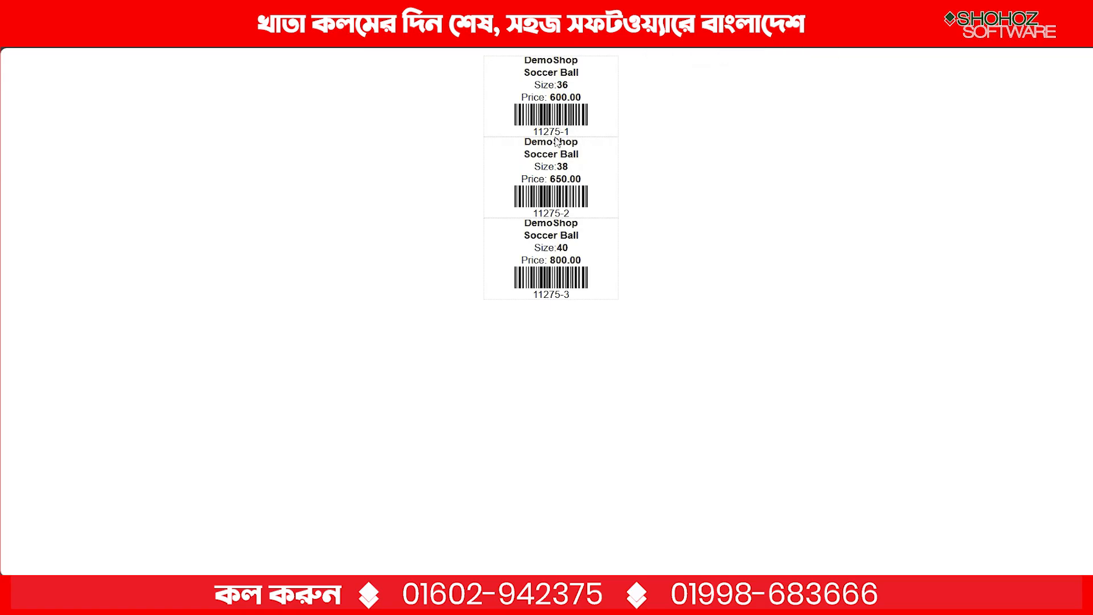
{"action": "left_click_drag", "start_coordinate": [539, 98], "coordinate": [560, 99]}
{"action": "left_click_drag", "start_coordinate": [525, 61], "coordinate": [589, 63]}
{"action": "left_click", "coordinate": [615, 10]}
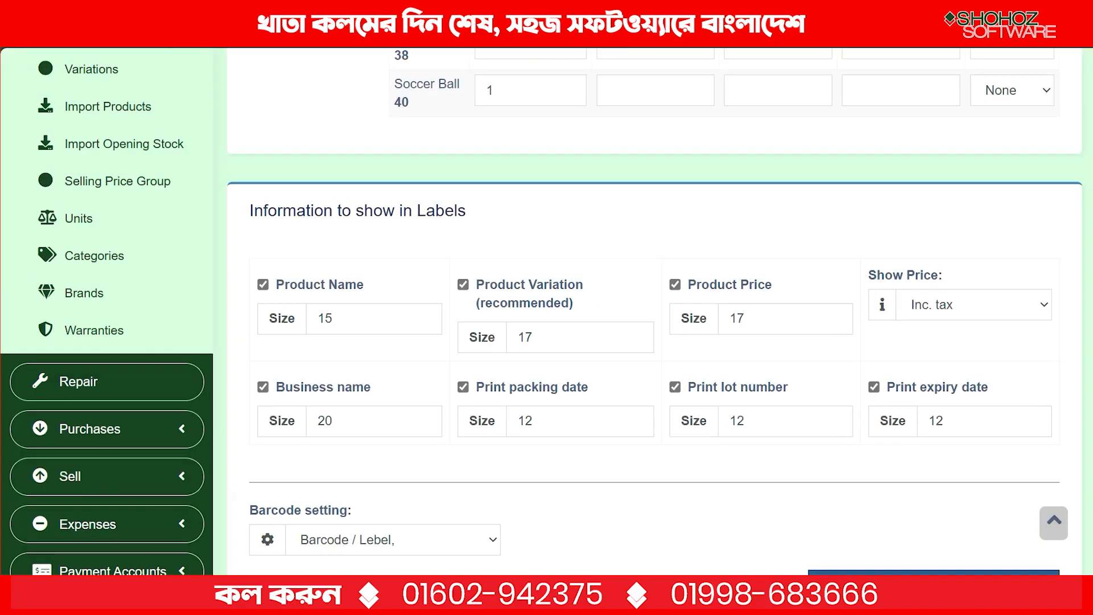
Return to the Print Labels form, review its settings and examine the entries of the Expenses section.
{"action": "scroll", "coordinate": [590, 259], "scroll_direction": "up", "scroll_amount": 1}
{"action": "scroll", "coordinate": [590, 259], "scroll_direction": "up", "scroll_amount": 5}
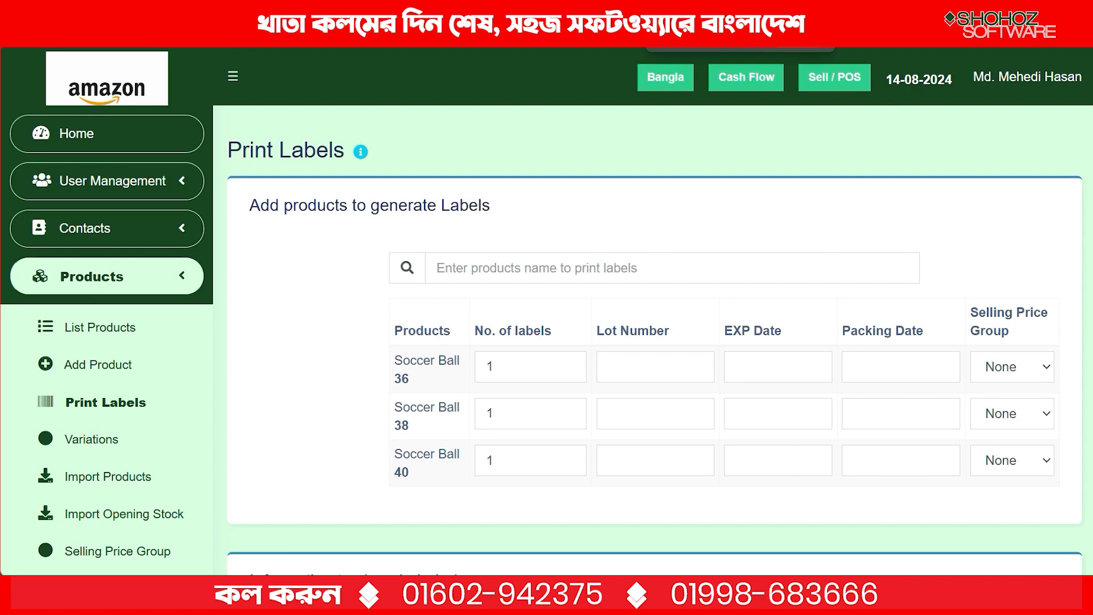
{"action": "key", "text": "ctrl+minus"}
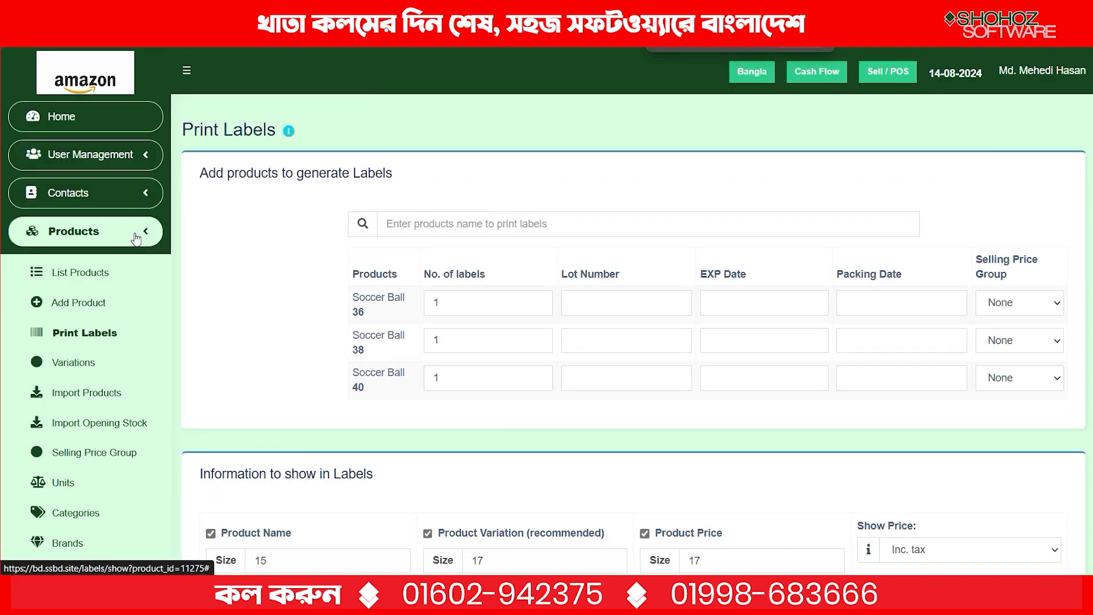
{"action": "scroll", "coordinate": [133, 250], "scroll_direction": "down", "scroll_amount": 1}
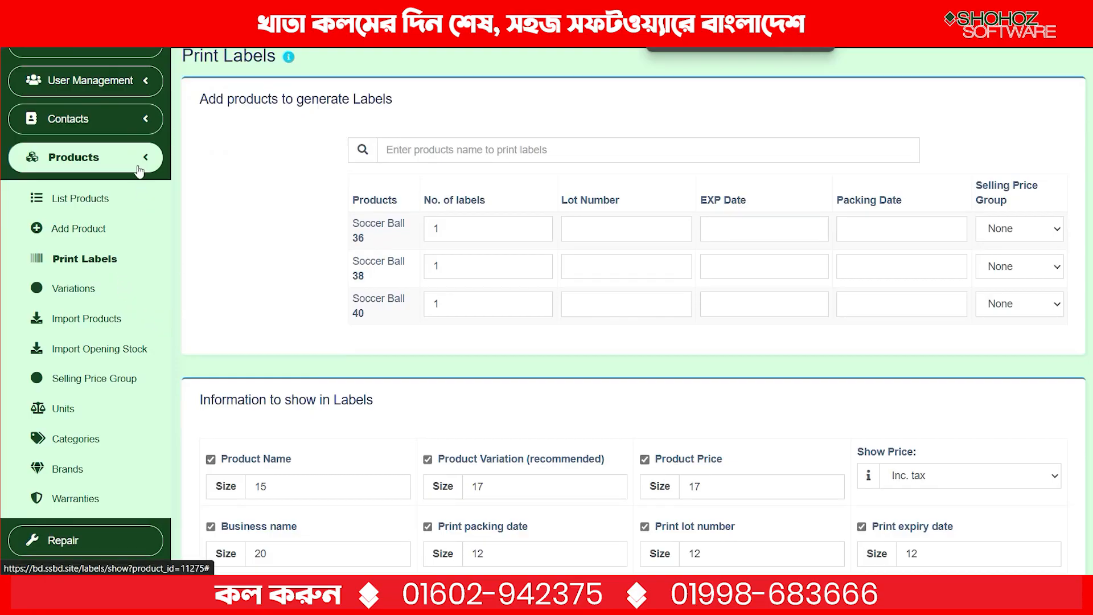
{"action": "scroll", "coordinate": [154, 178], "scroll_direction": "down", "scroll_amount": 5}
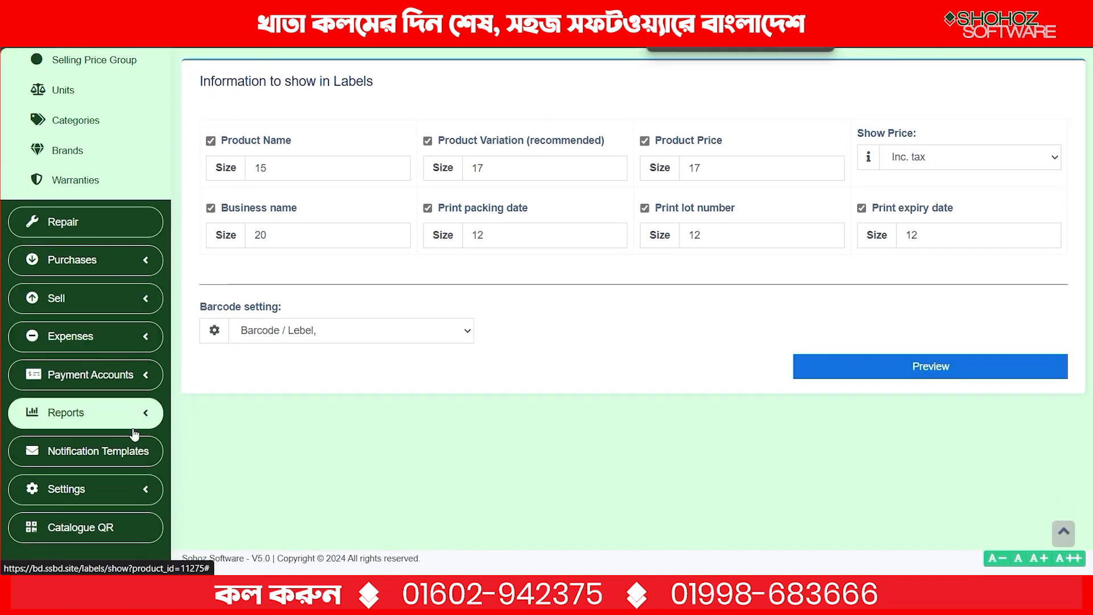
{"action": "left_click", "coordinate": [105, 340]}
{"action": "scroll", "coordinate": [97, 349], "scroll_direction": "up", "scroll_amount": 1}
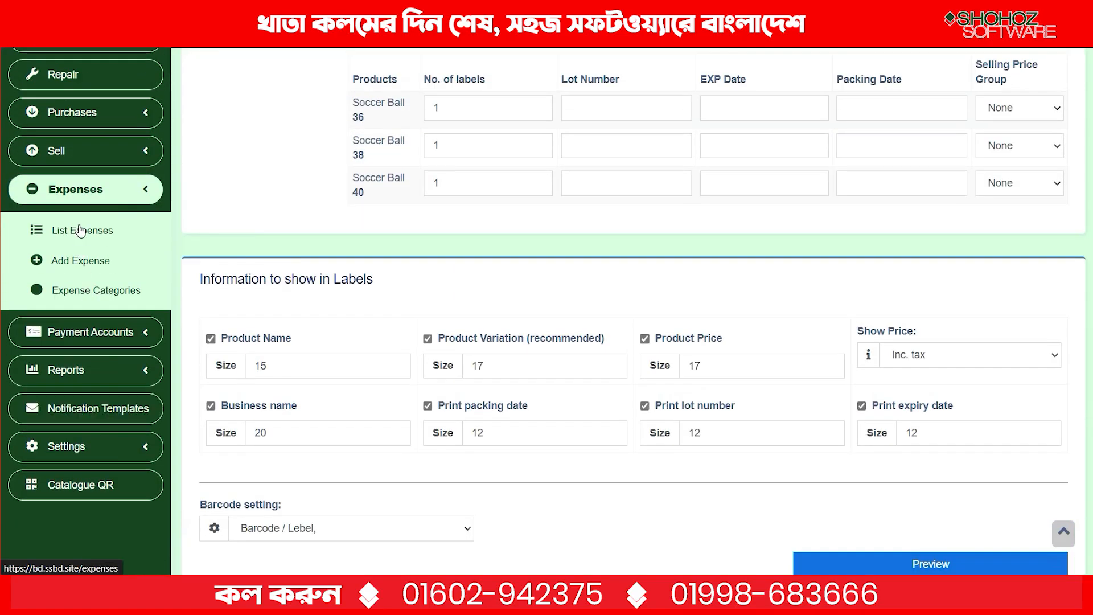
Examine the available reports, from Profit / Loss Report through the stock, sales and payment reports to Activity Log.
{"action": "left_click", "coordinate": [91, 374]}
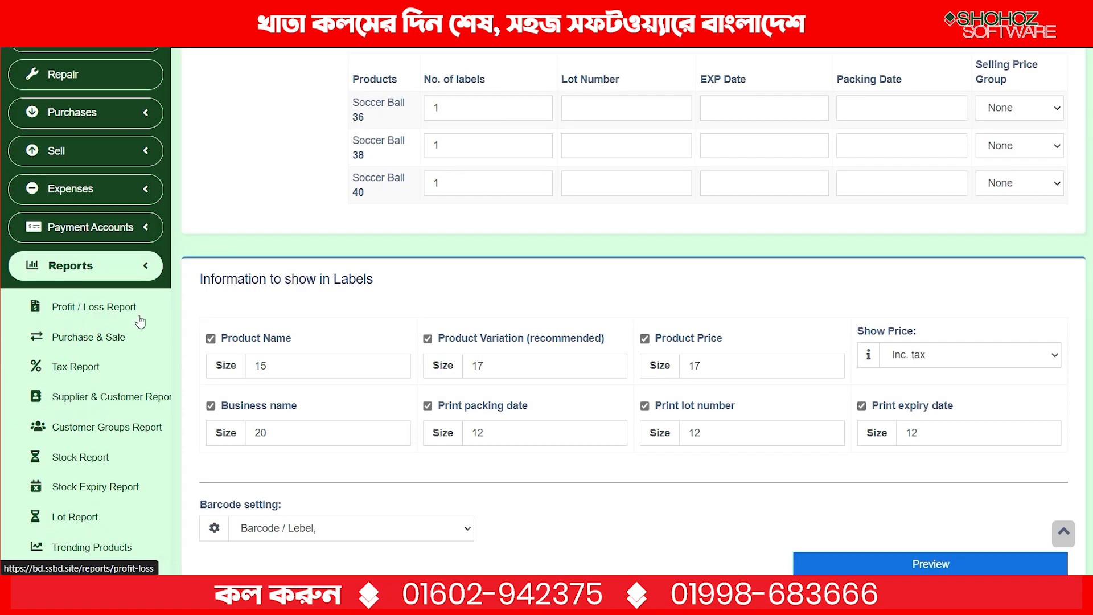
{"action": "scroll", "coordinate": [140, 322], "scroll_direction": "down", "scroll_amount": 1}
{"action": "scroll", "coordinate": [114, 342], "scroll_direction": "down", "scroll_amount": 1}
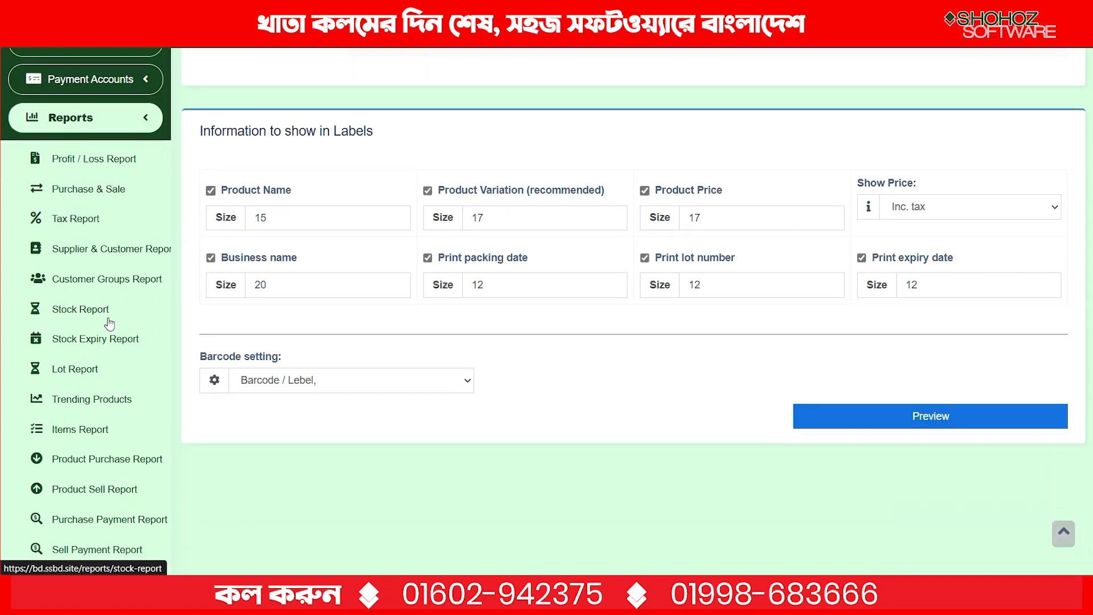
{"action": "scroll", "coordinate": [109, 357], "scroll_direction": "down", "scroll_amount": 1}
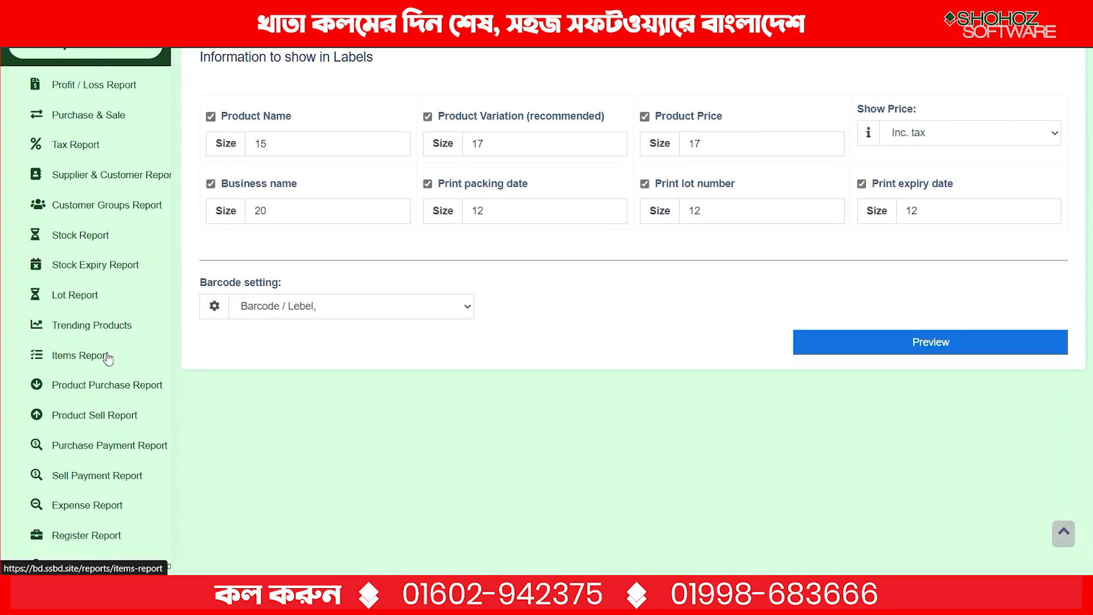
{"action": "scroll", "coordinate": [106, 363], "scroll_direction": "down", "scroll_amount": 1}
{"action": "scroll", "coordinate": [106, 365], "scroll_direction": "down", "scroll_amount": 1}
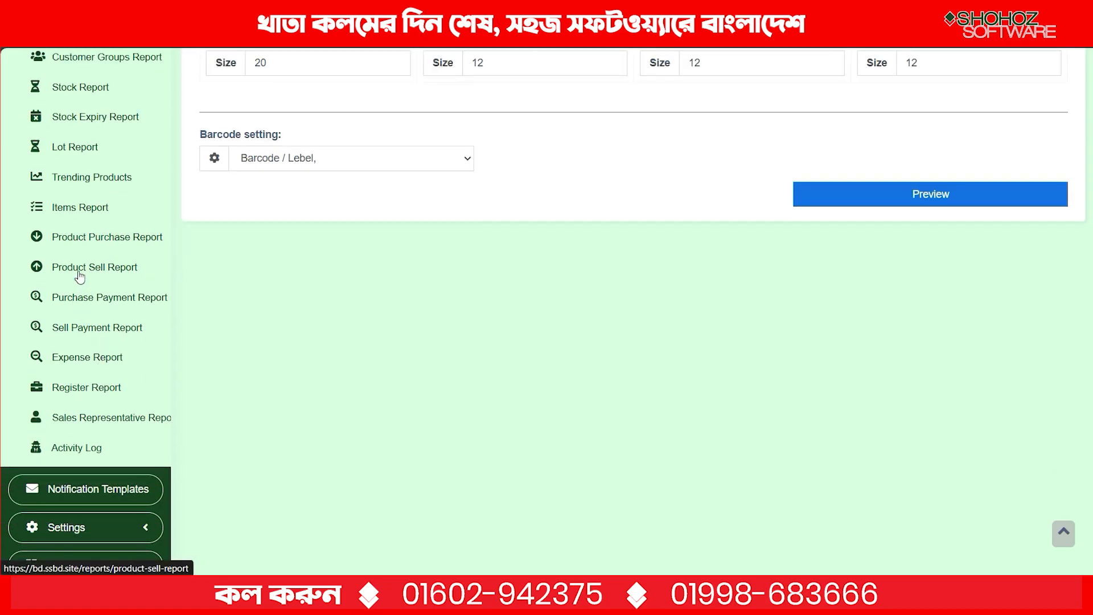
{"action": "scroll", "coordinate": [91, 450], "scroll_direction": "down", "scroll_amount": 1}
{"action": "scroll", "coordinate": [79, 473], "scroll_direction": "up", "scroll_amount": 10}
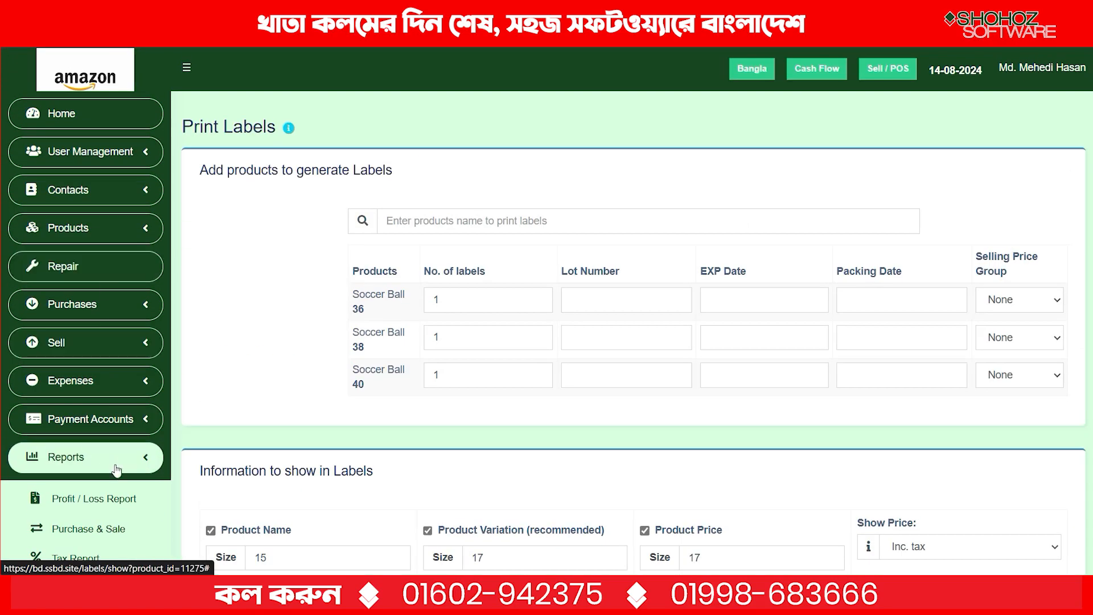
{"action": "left_click", "coordinate": [115, 468]}
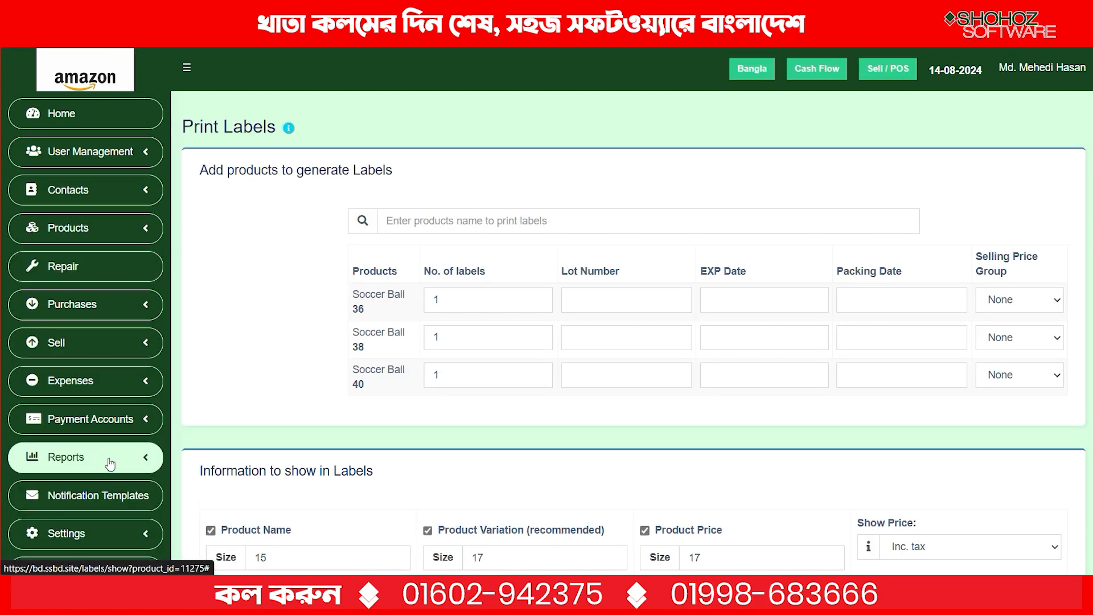
Start a new repair job sheet, check the address field of the Pick up service, and set the service type to Carry in.
{"action": "left_click", "coordinate": [106, 274]}
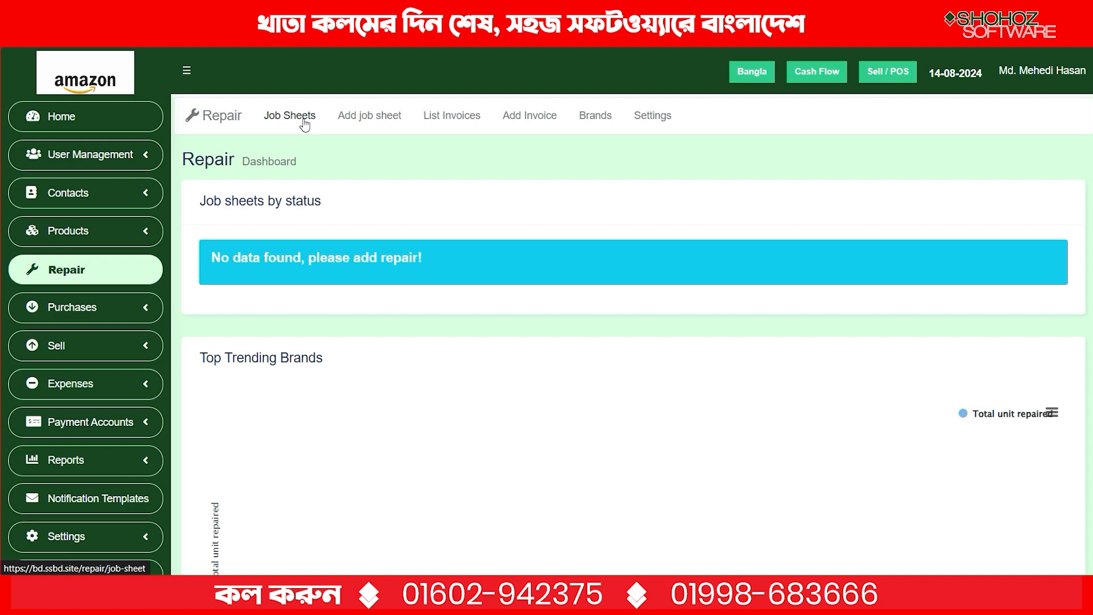
{"action": "left_click", "coordinate": [361, 116]}
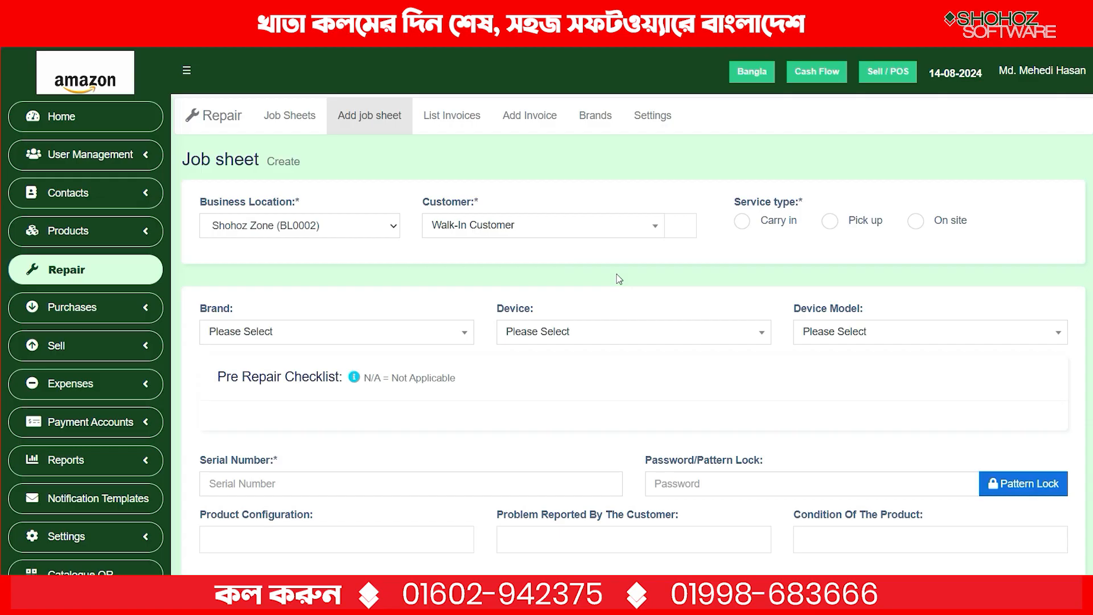
{"action": "left_click", "coordinate": [742, 220]}
{"action": "left_click", "coordinate": [829, 222]}
{"action": "left_click", "coordinate": [511, 299]}
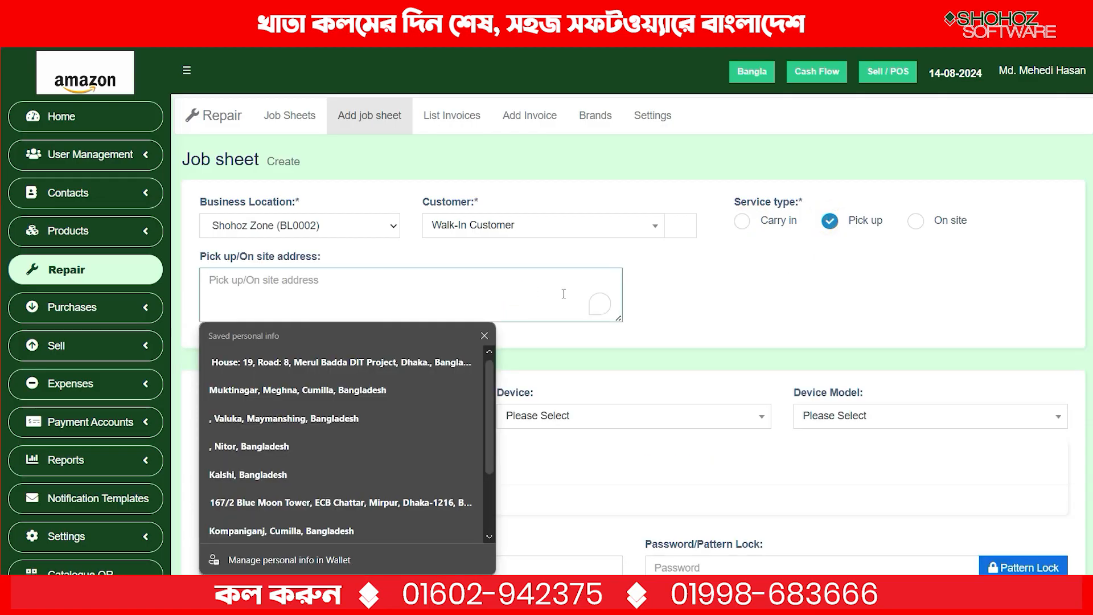
{"action": "left_click", "coordinate": [652, 292]}
{"action": "left_click", "coordinate": [741, 221]}
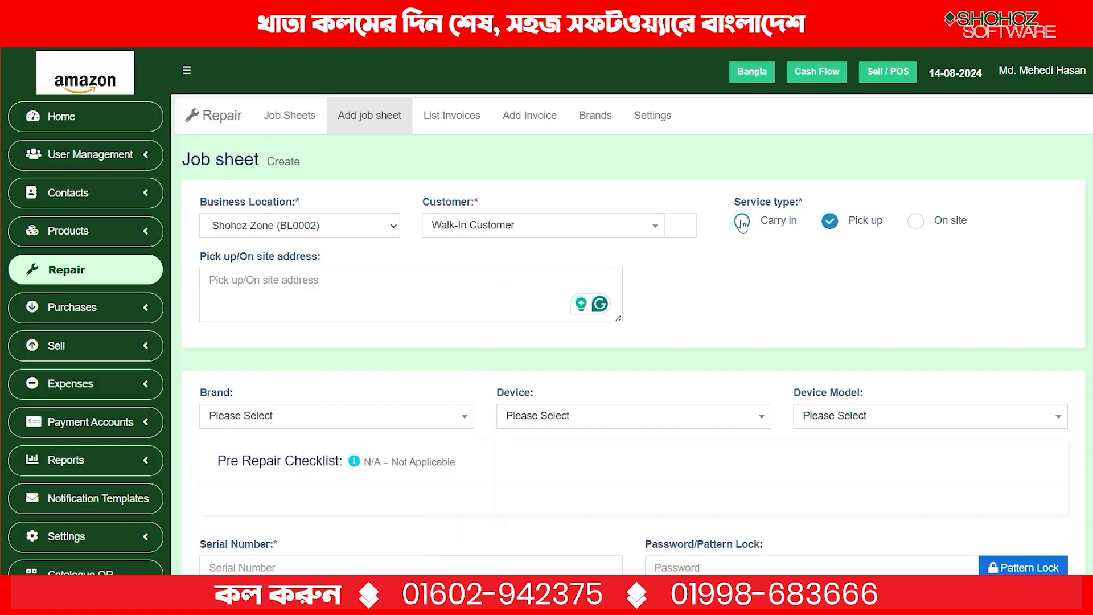
Set the job sheet's brand to Apple, the device to iPhone and the device model to iPhone 12 Pro Max.
{"action": "scroll", "coordinate": [636, 315], "scroll_direction": "down", "scroll_amount": 1}
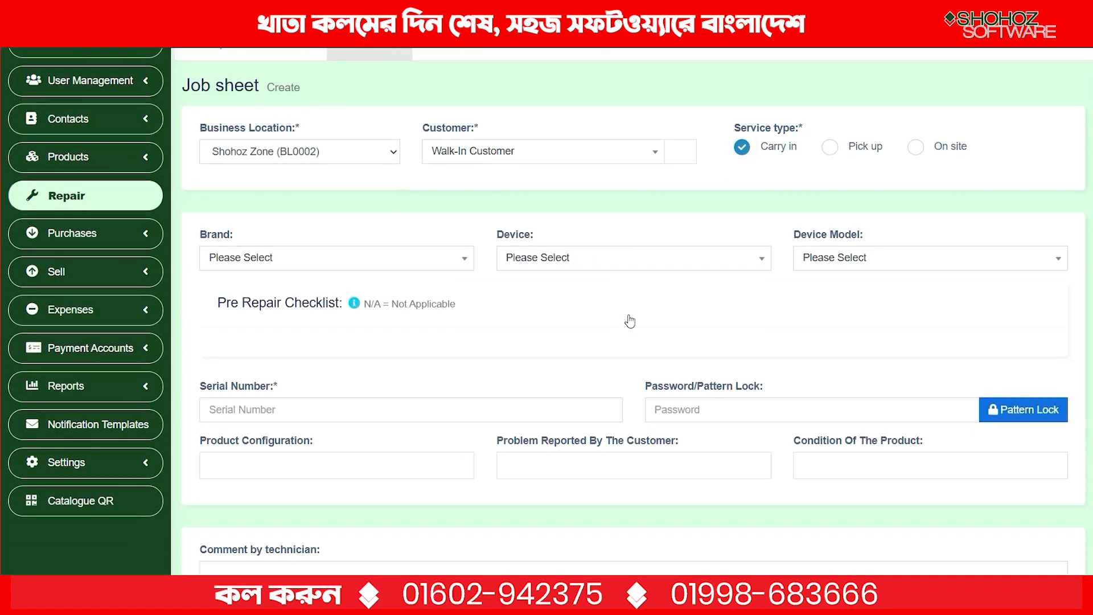
{"action": "left_click", "coordinate": [431, 260]}
{"action": "left_click", "coordinate": [365, 302]}
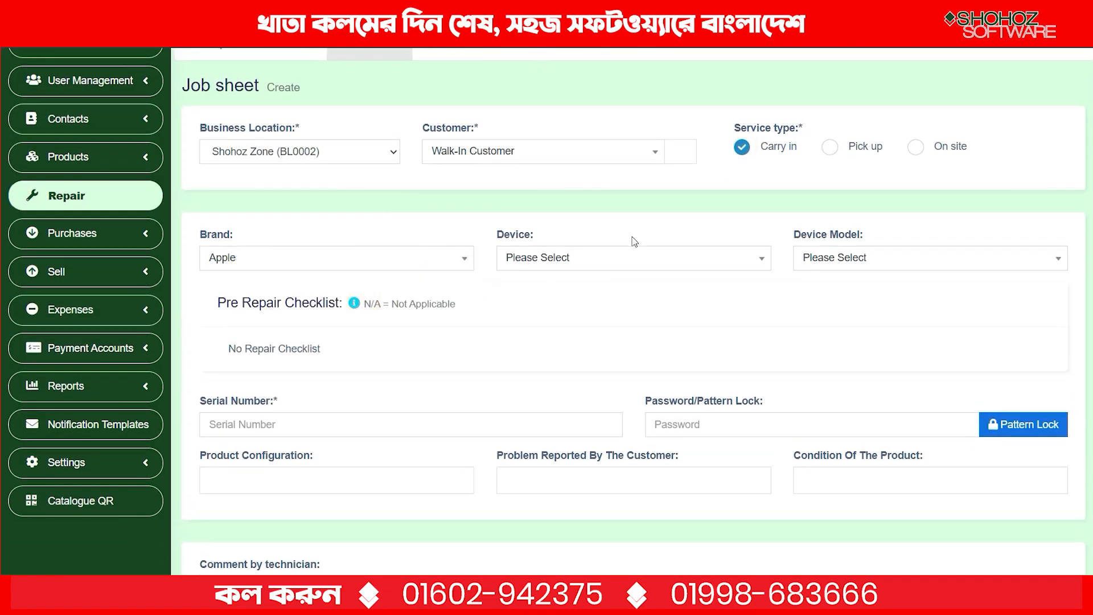
{"action": "left_click", "coordinate": [622, 256]}
{"action": "left_click", "coordinate": [589, 315]}
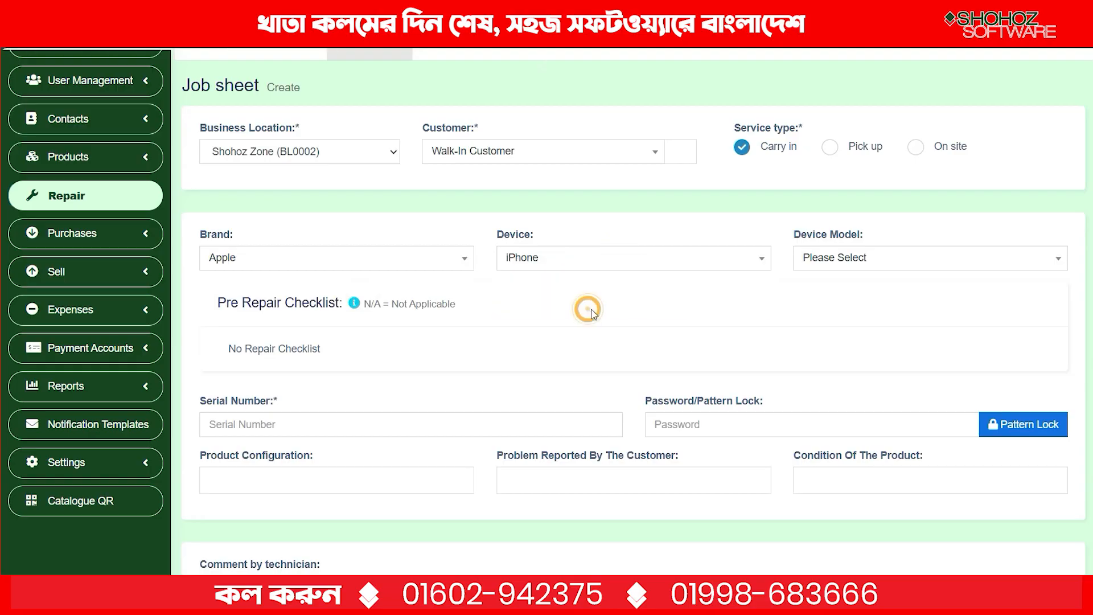
{"action": "left_click", "coordinate": [815, 265]}
{"action": "left_click", "coordinate": [822, 307]}
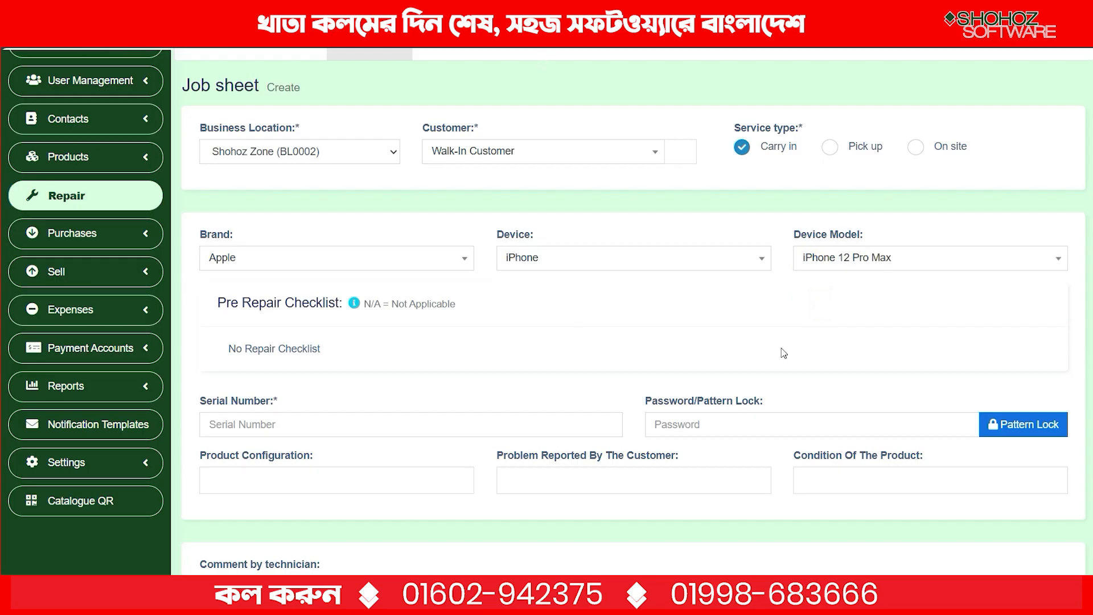
Fill in the pre-repair checklist with Camera, Display, Battery and Mother Board marked OK and Back Parts marked faulty.
{"action": "scroll", "coordinate": [445, 418], "scroll_direction": "down", "scroll_amount": 1}
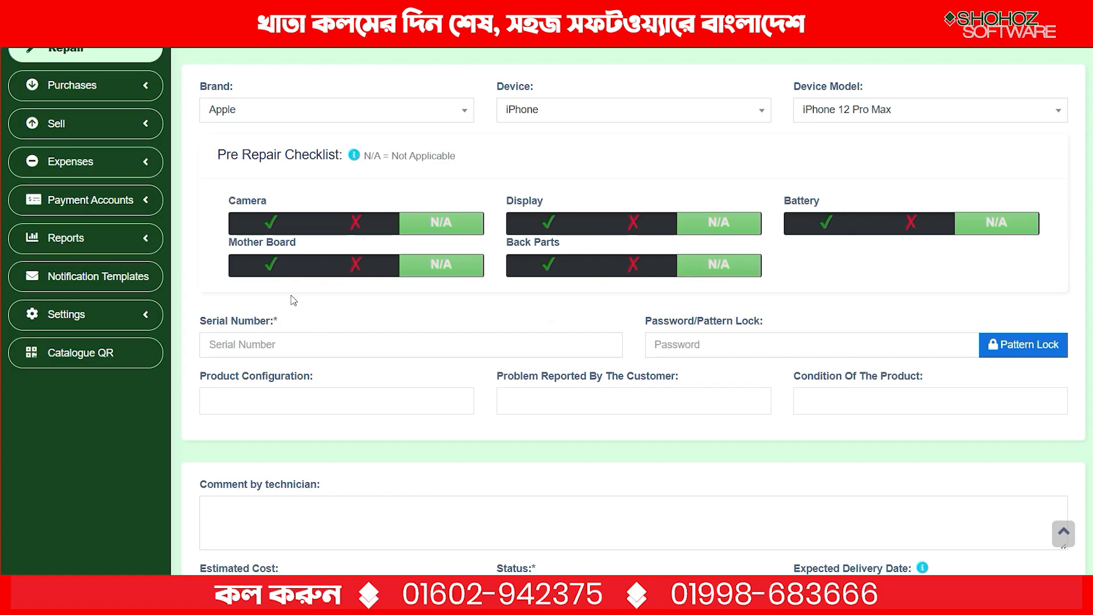
{"action": "left_click", "coordinate": [267, 223]}
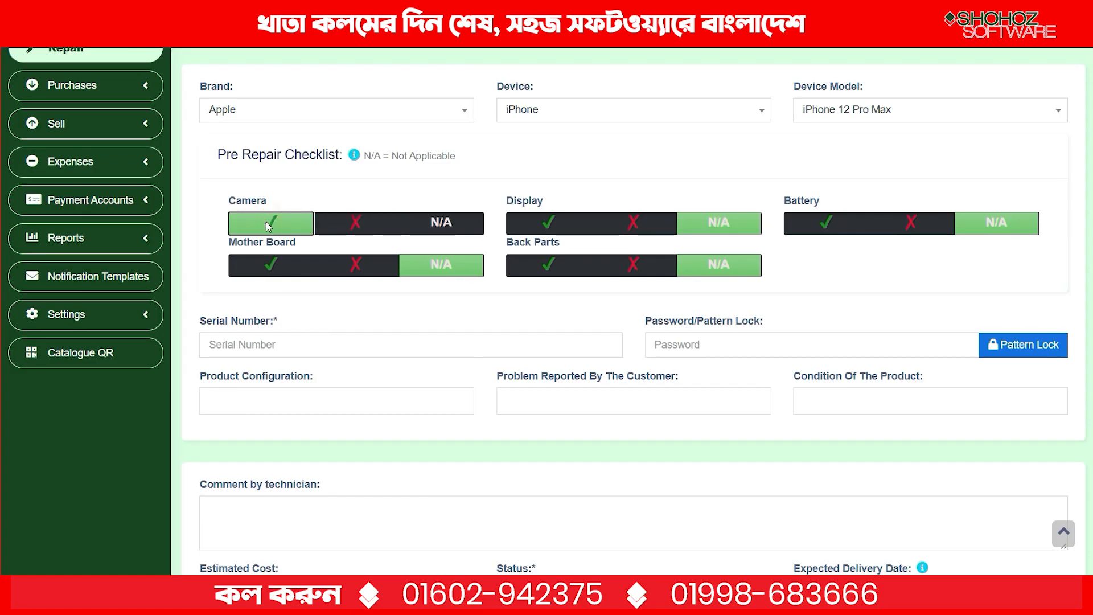
{"action": "left_click", "coordinate": [558, 231]}
{"action": "left_click", "coordinate": [918, 227]}
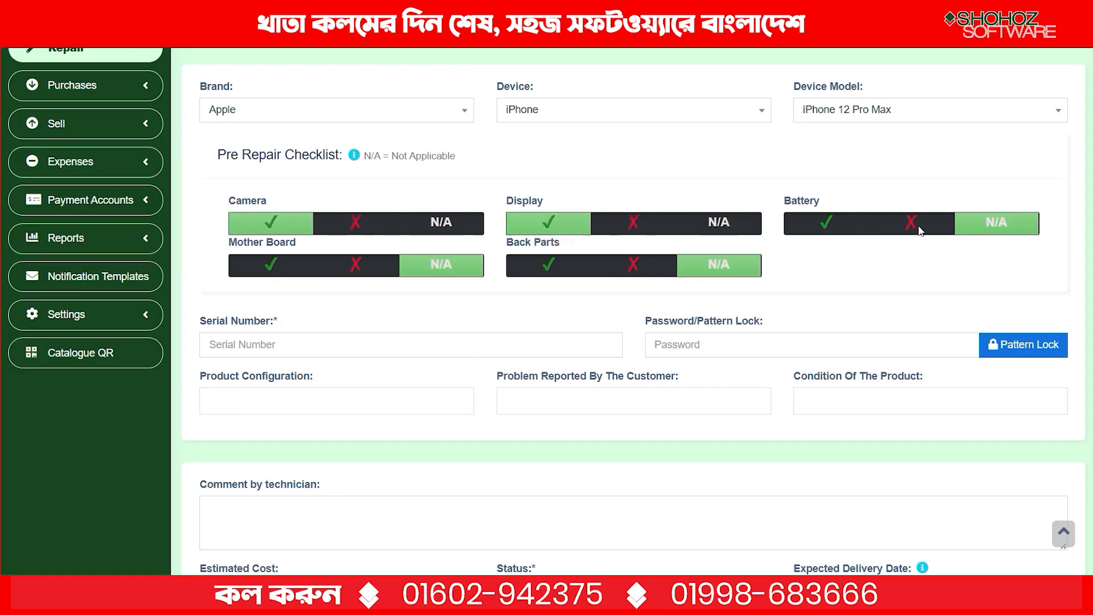
{"action": "left_click", "coordinate": [549, 264]}
{"action": "left_click", "coordinate": [254, 275]}
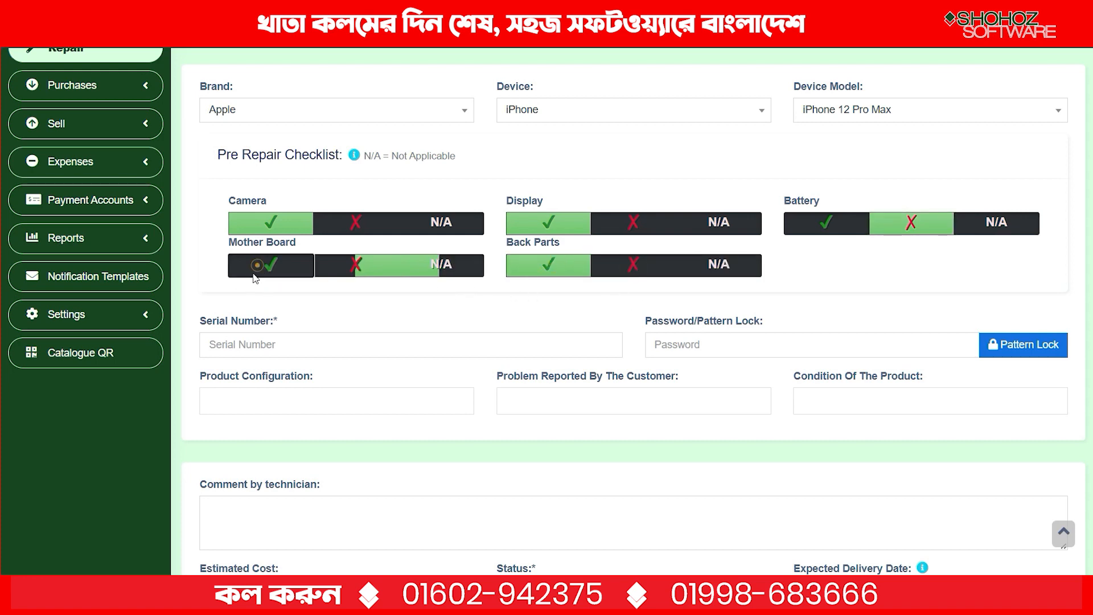
{"action": "left_click", "coordinate": [647, 264]}
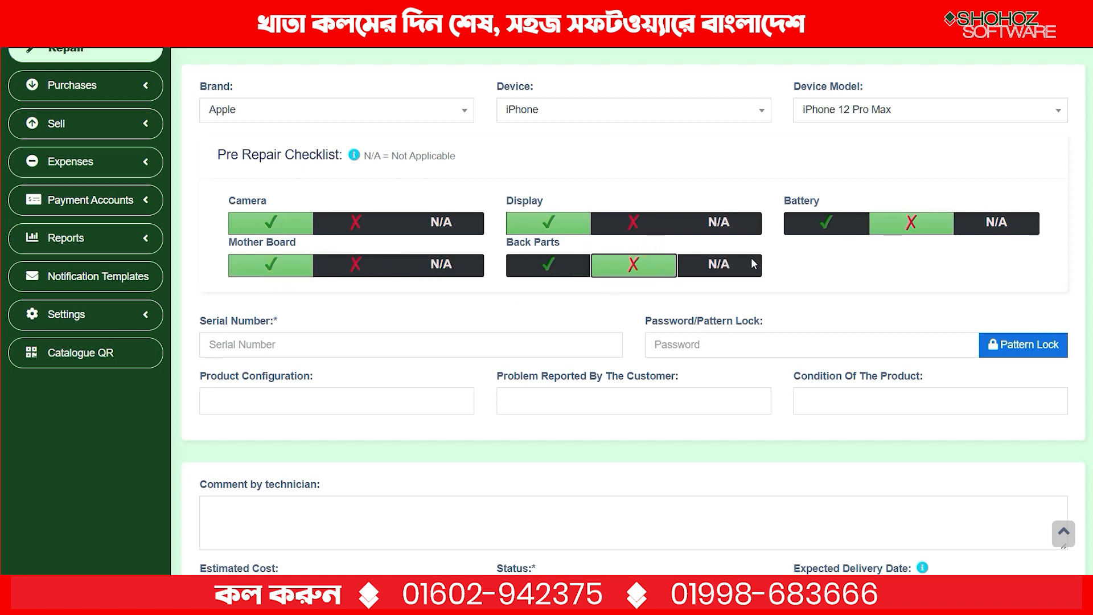
{"action": "left_click", "coordinate": [827, 218]}
Fill in the device's serial number on the job sheet from a saved entry.
{"action": "scroll", "coordinate": [467, 299], "scroll_direction": "down", "scroll_amount": 1}
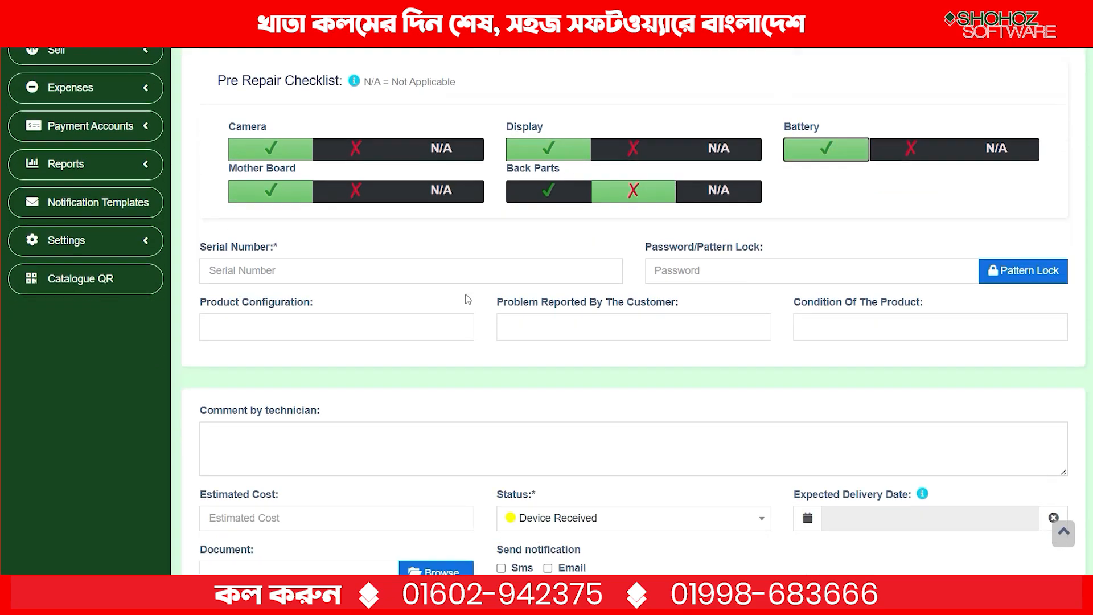
{"action": "left_click", "coordinate": [247, 269]}
{"action": "left_click", "coordinate": [256, 371]}
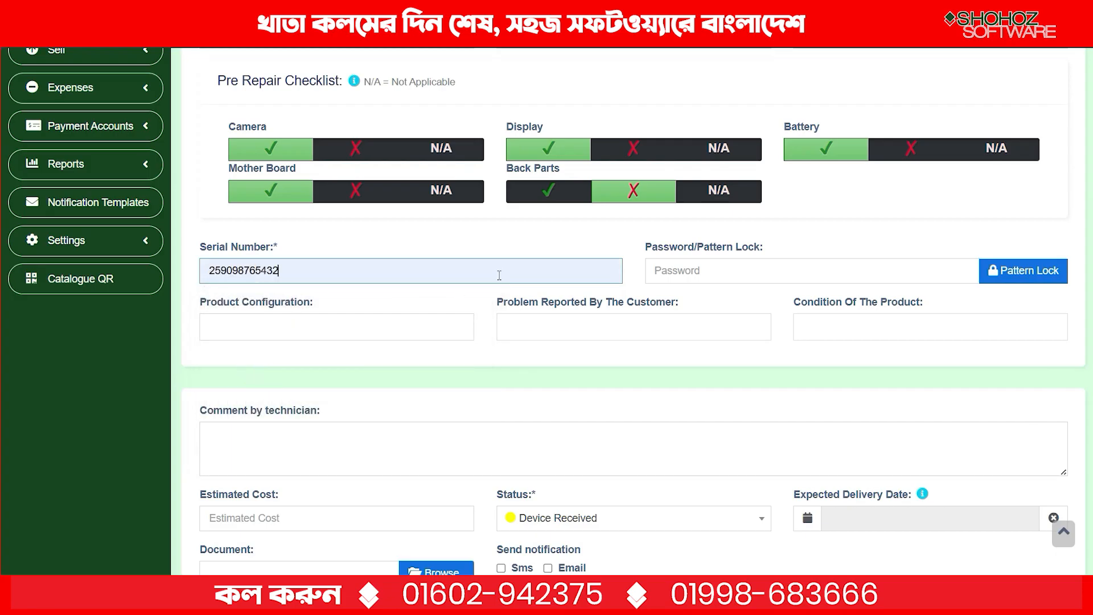
Record the device's unlock pattern in the Password/Pattern Lock section and save it.
{"action": "left_click", "coordinate": [660, 272]}
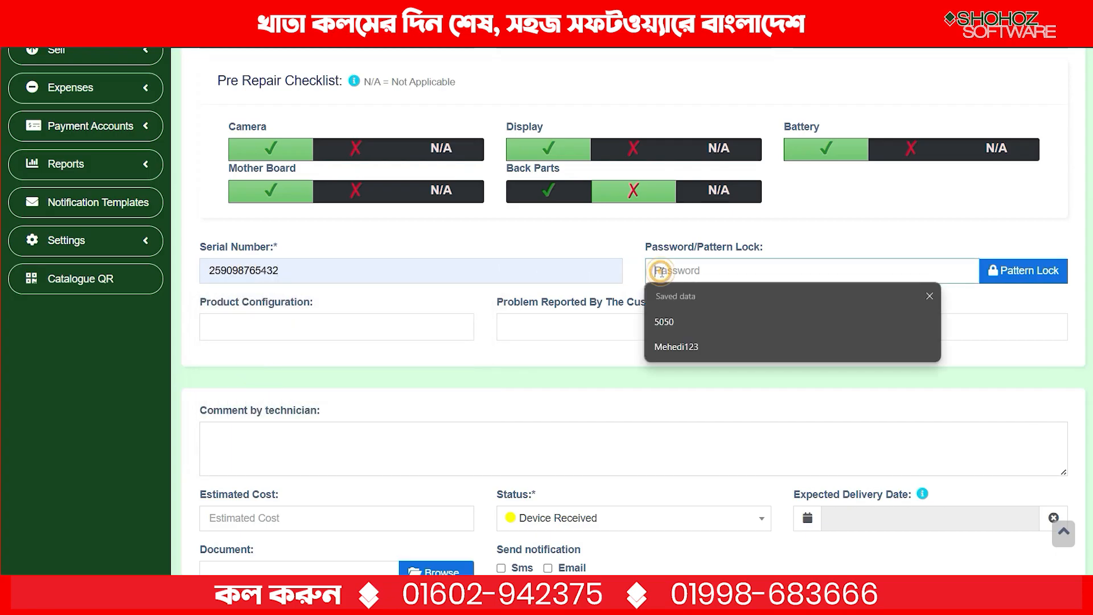
{"action": "left_click", "coordinate": [1033, 282]}
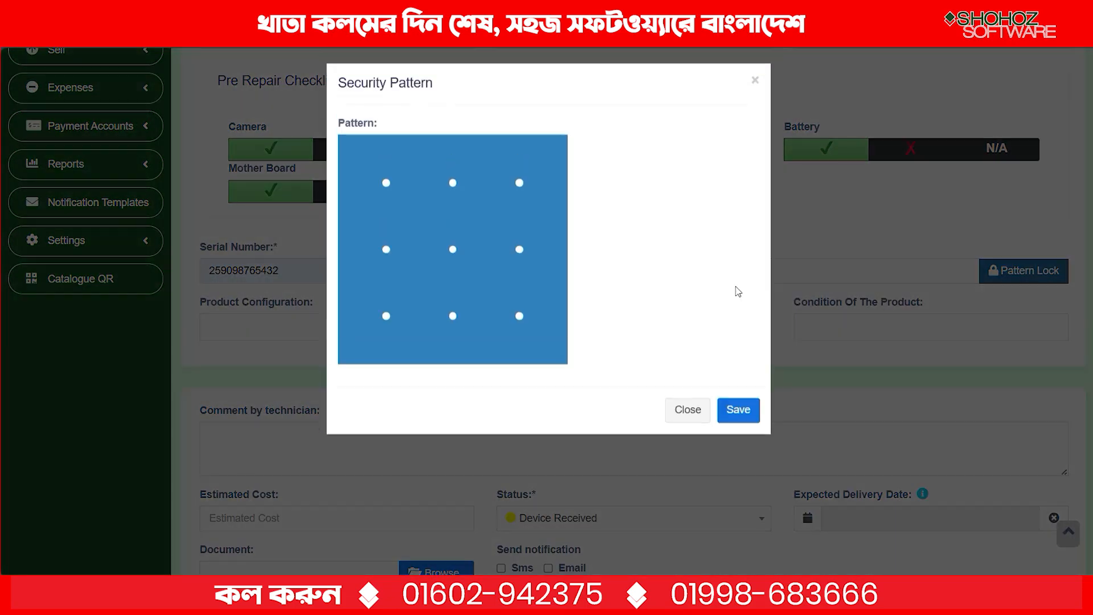
{"action": "mouse_move", "coordinate": [387, 191]}
{"action": "left_mouse_down"}
{"action": "mouse_move", "coordinate": [384, 256]}
{"action": "mouse_move", "coordinate": [519, 262]}
{"action": "mouse_move", "coordinate": [519, 324]}
{"action": "left_mouse_up"}
{"action": "left_click", "coordinate": [728, 422]}
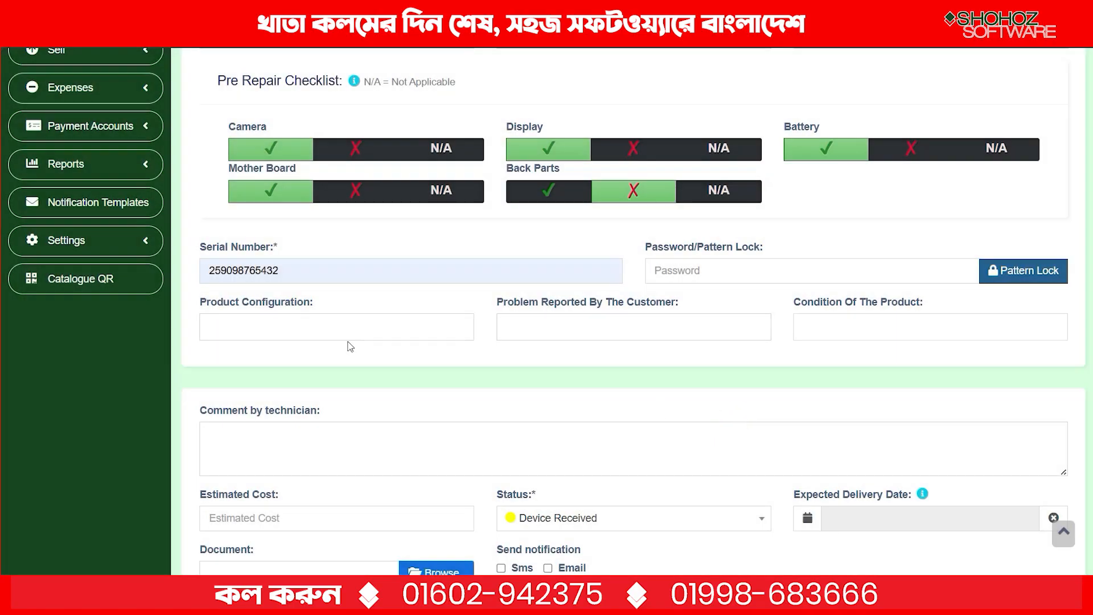
Set the product configuration to 64GB, the customer's reported problem to Need to Flash and the product condition to New Product.
{"action": "left_click", "coordinate": [318, 333]}
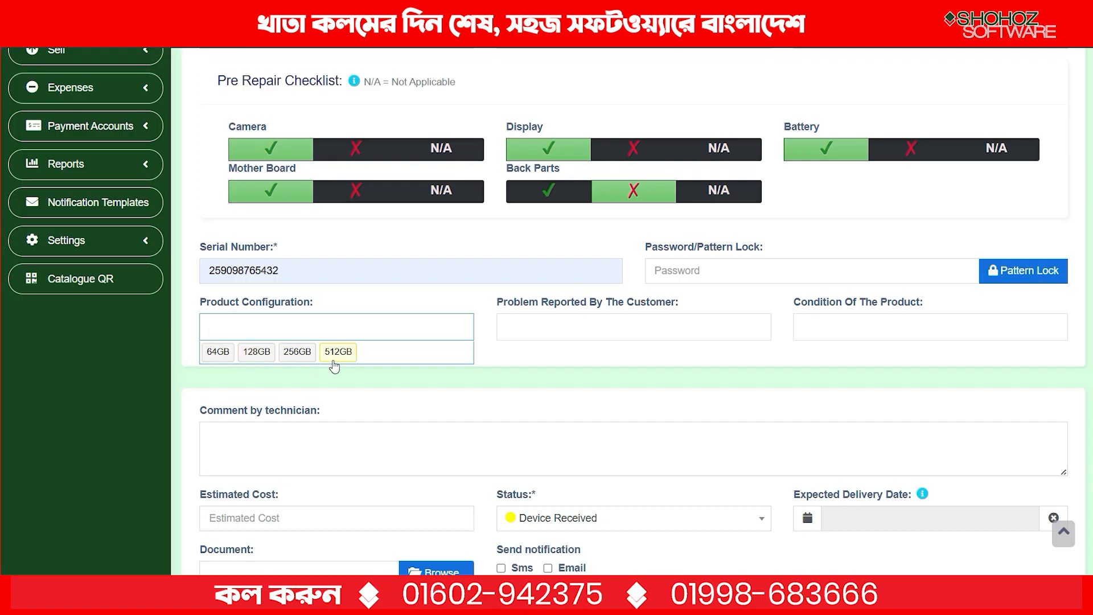
{"action": "left_click", "coordinate": [218, 356]}
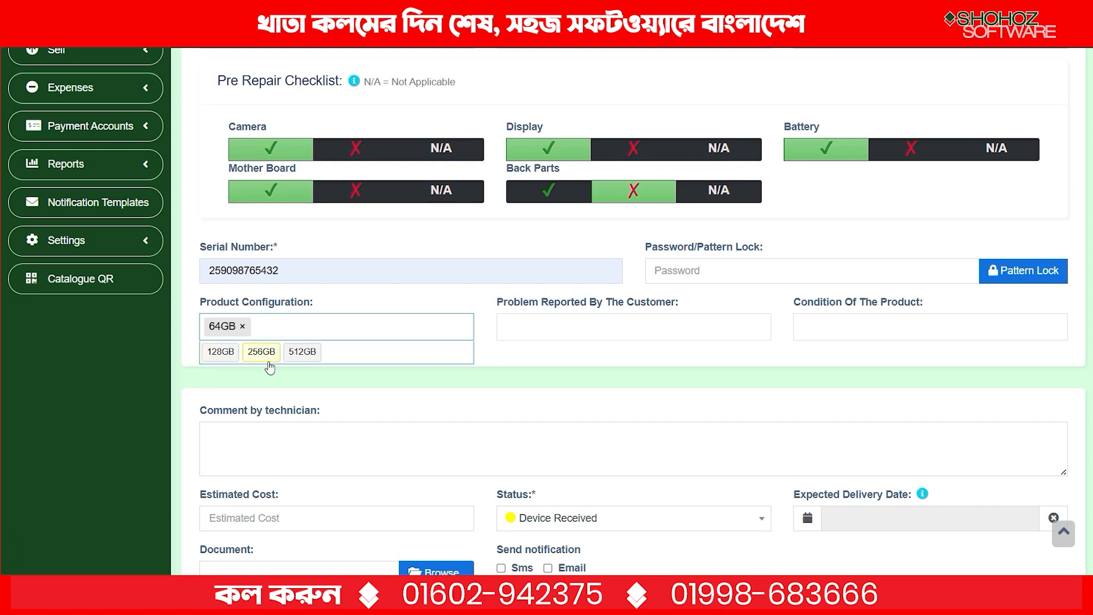
{"action": "left_click", "coordinate": [545, 348]}
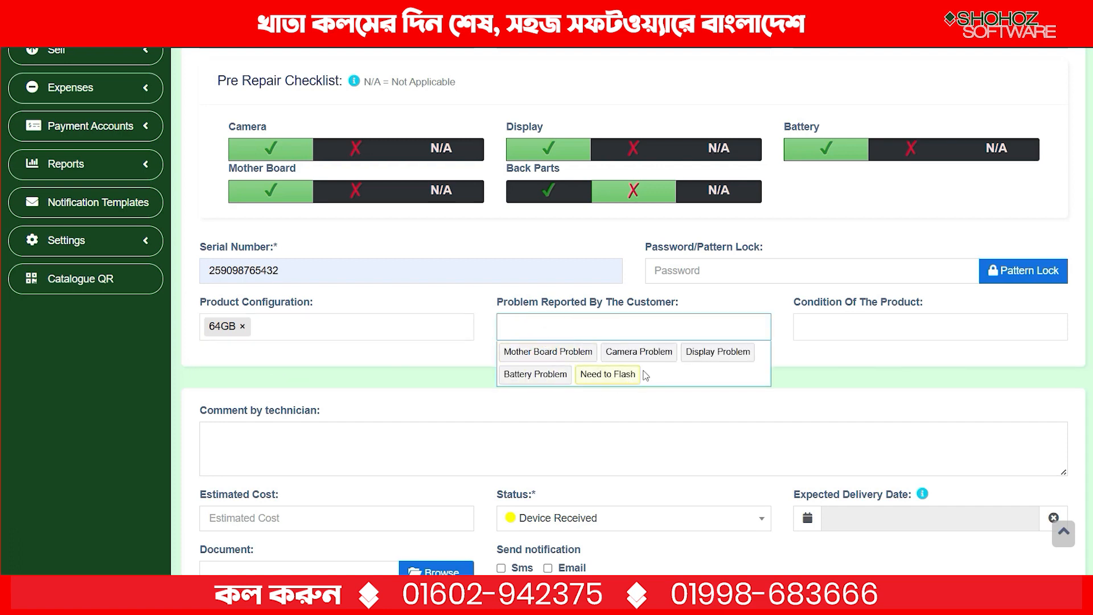
{"action": "left_click", "coordinate": [596, 376]}
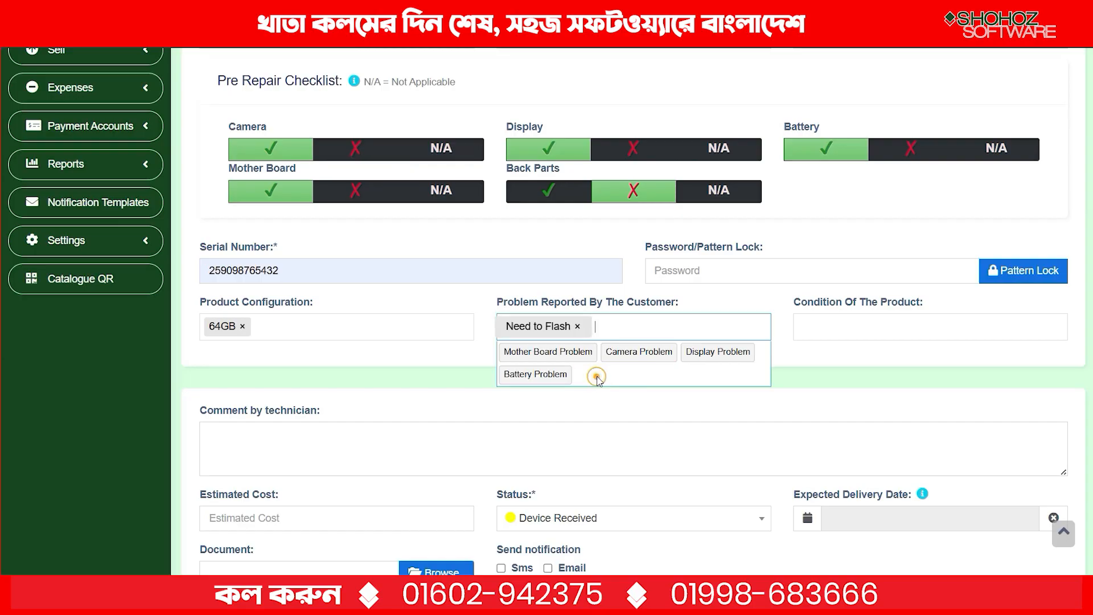
{"action": "left_click", "coordinate": [805, 326]}
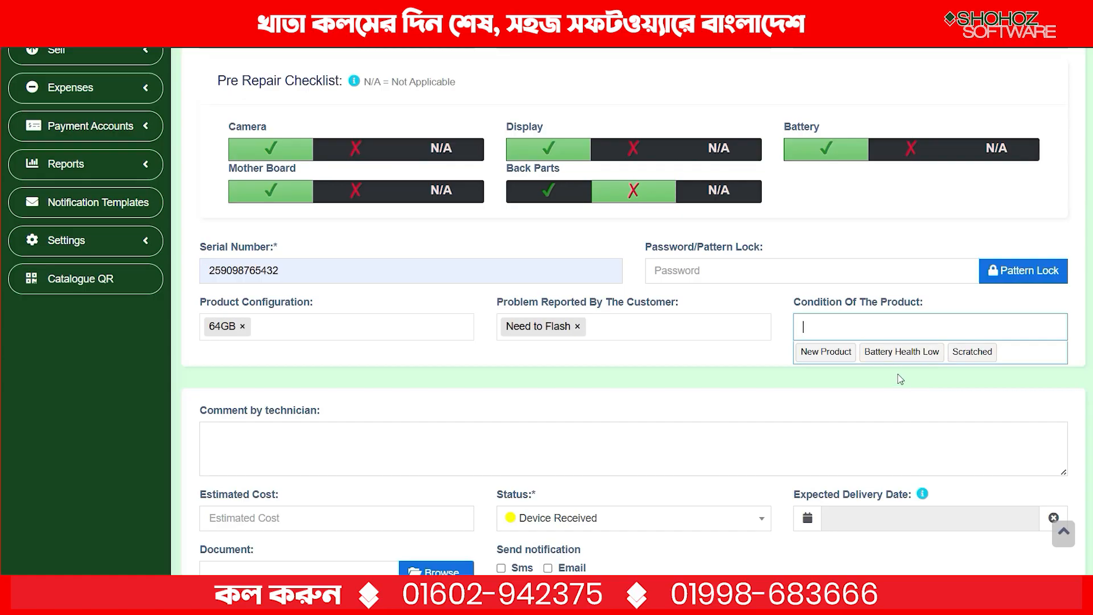
{"action": "left_click", "coordinate": [819, 354]}
Enter "back parts problem" as the technician's comment on the job sheet.
{"action": "scroll", "coordinate": [738, 415], "scroll_direction": "down", "scroll_amount": 5}
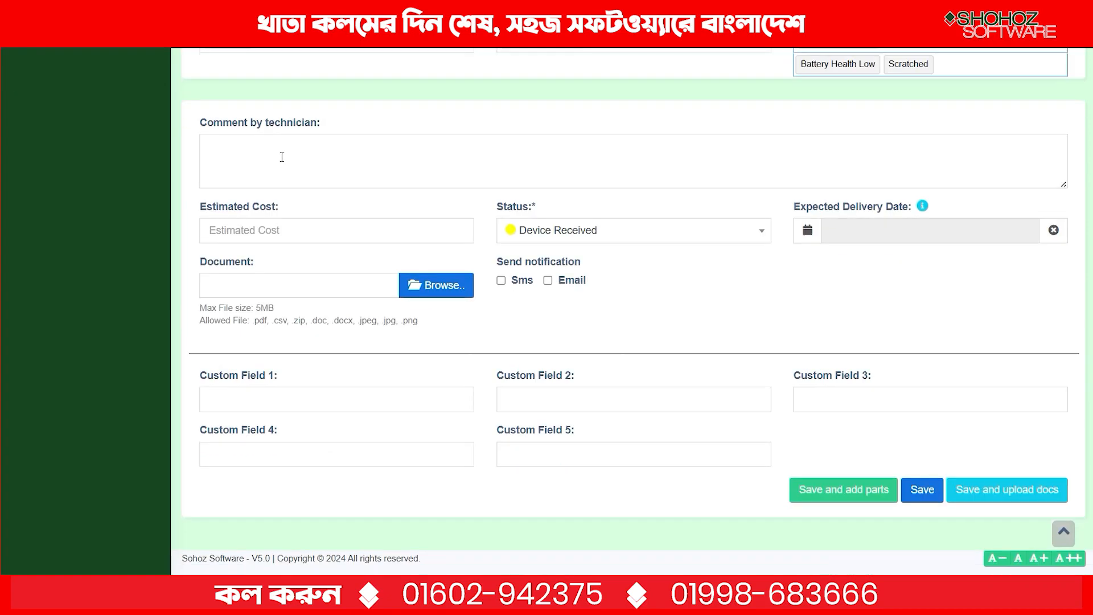
{"action": "left_click", "coordinate": [282, 157]}
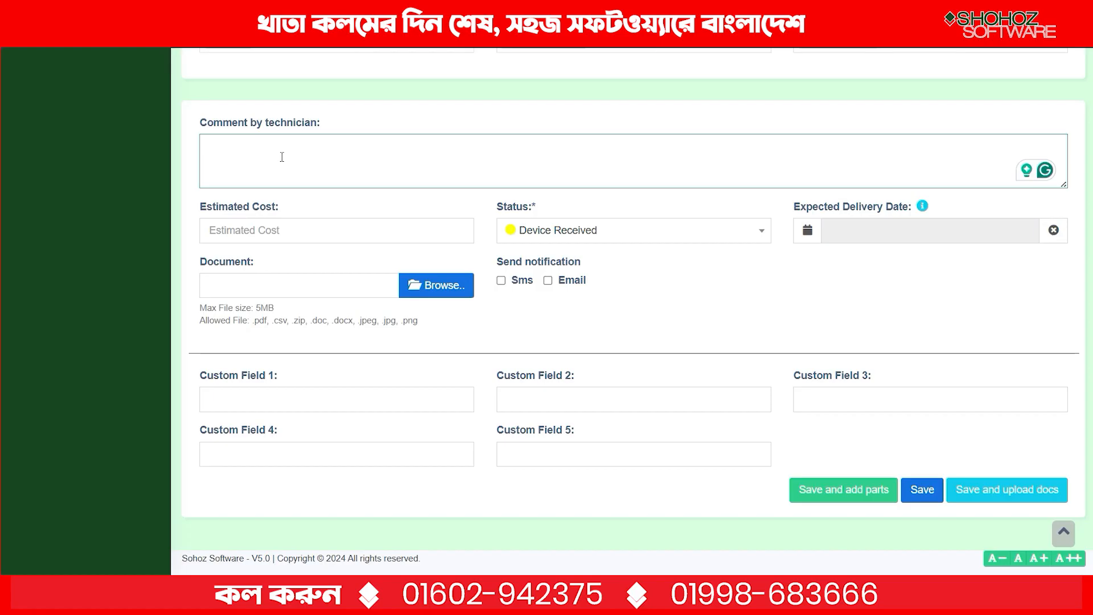
{"action": "type", "text": "back pa"}
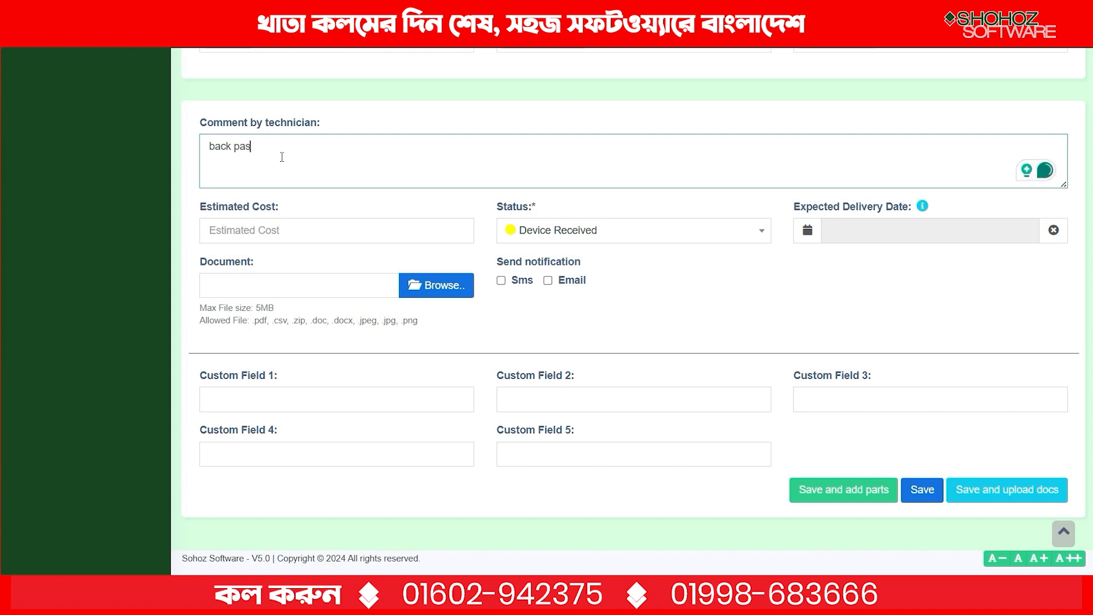
{"action": "type", "text": "rt"}
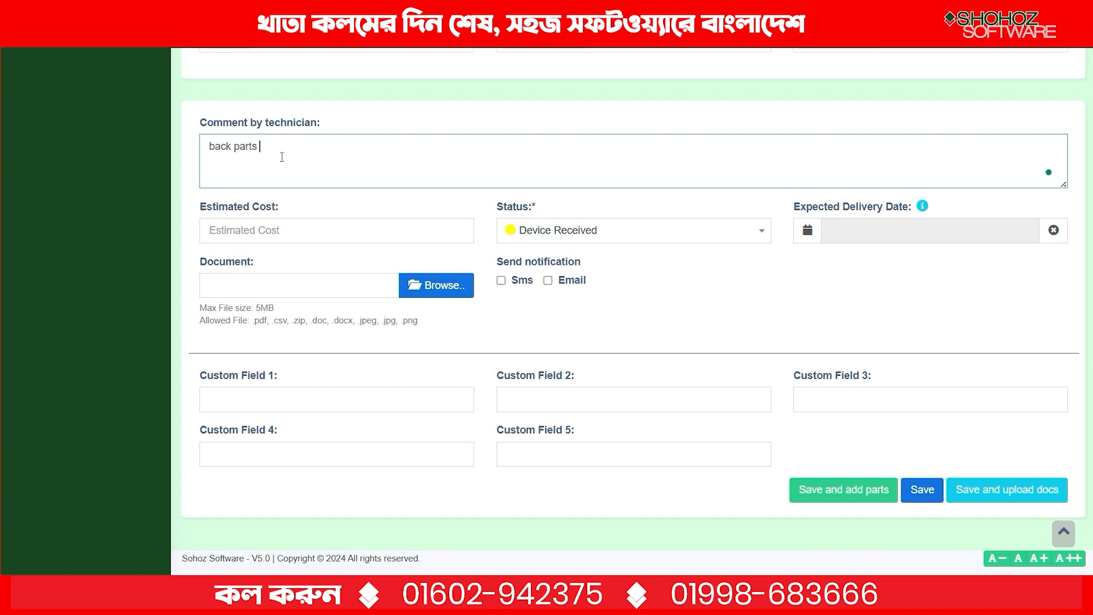
{"action": "type", "text": "s problem"}
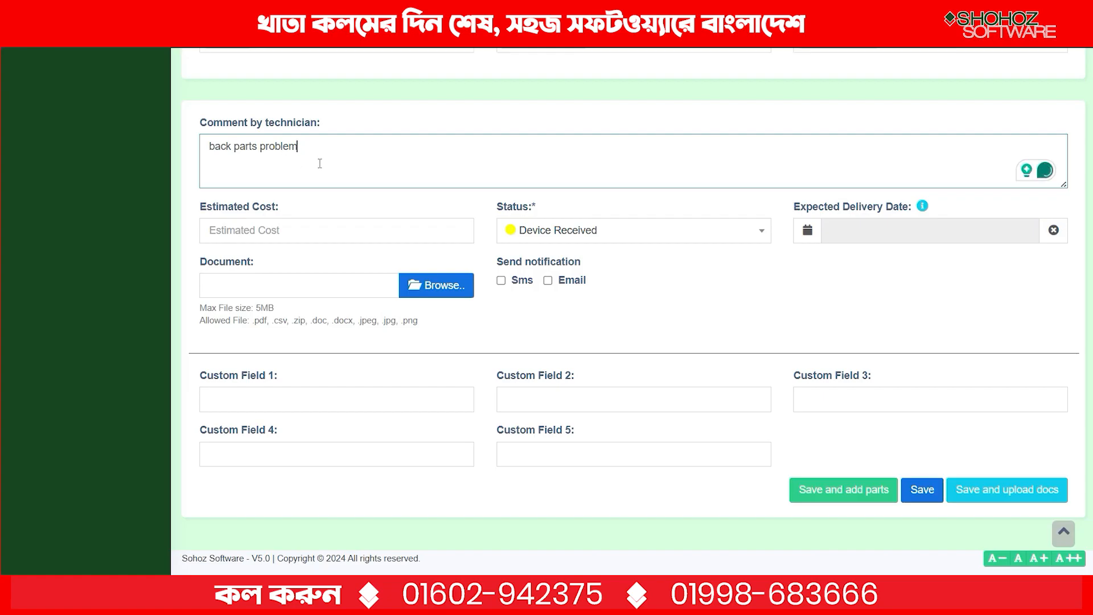
Set the estimated cost to 5000 and the status to Device Received, with SMS notification enabled.
{"action": "left_click", "coordinate": [305, 236]}
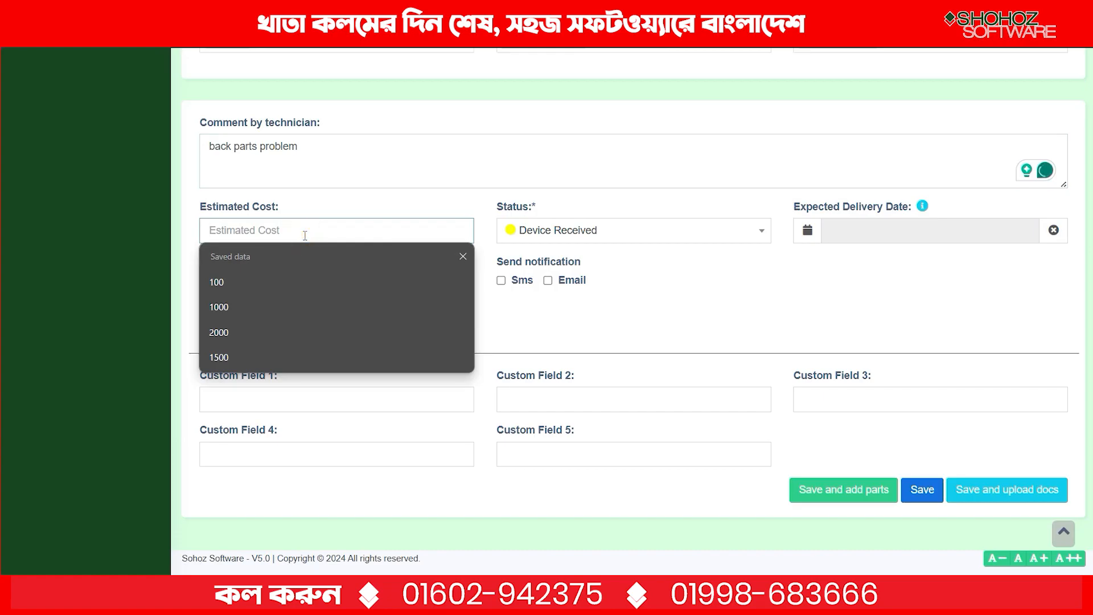
{"action": "type", "text": "5000"}
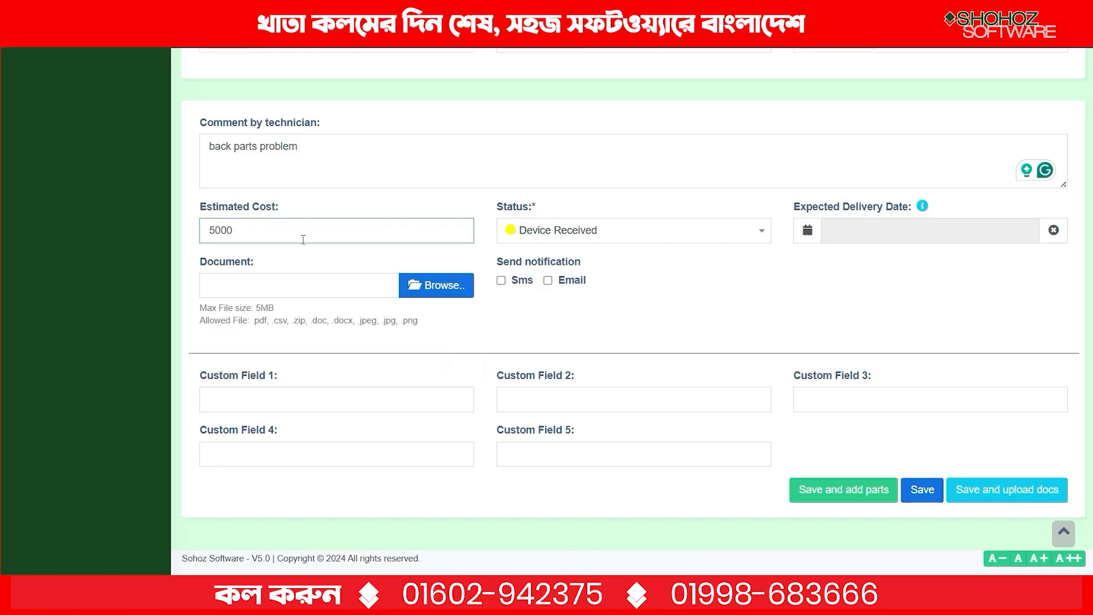
{"action": "left_click", "coordinate": [520, 236]}
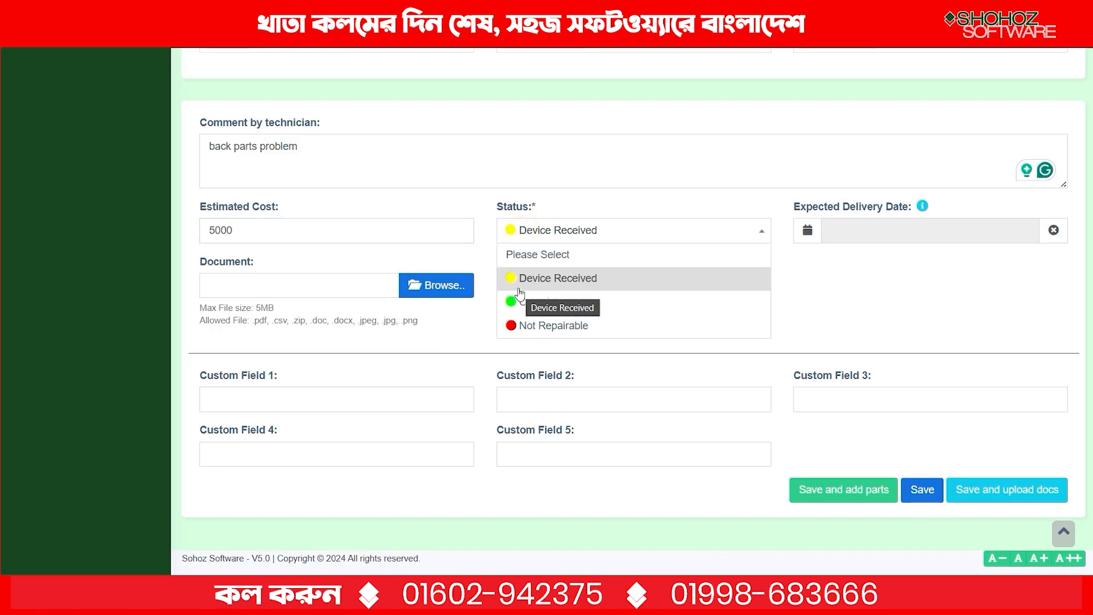
{"action": "left_click", "coordinate": [557, 283]}
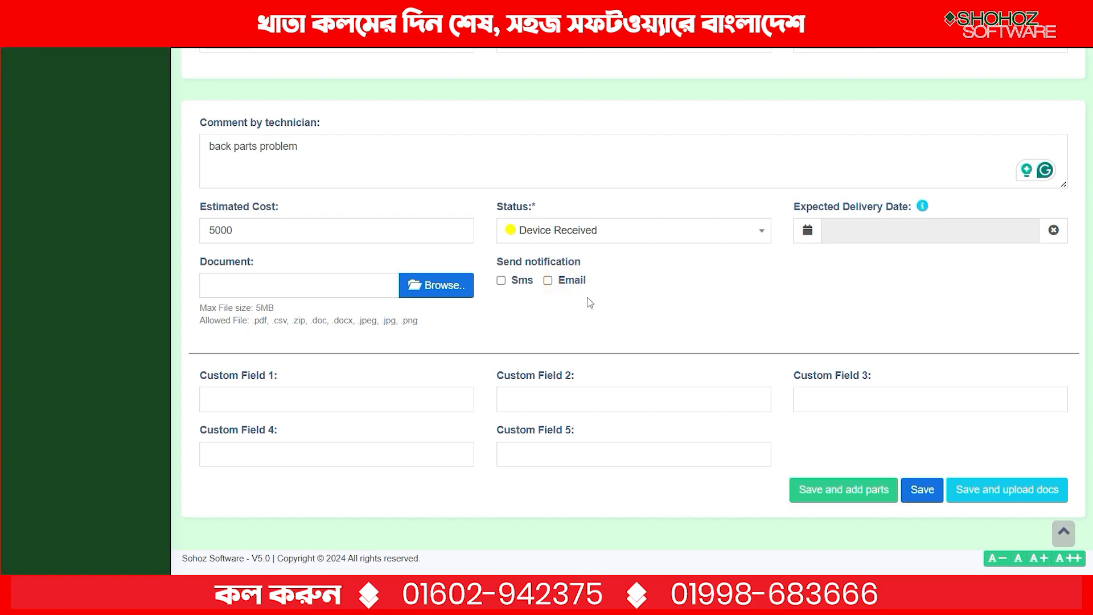
{"action": "left_click", "coordinate": [527, 284]}
{"action": "scroll", "coordinate": [527, 290], "scroll_direction": "up", "scroll_amount": 10}
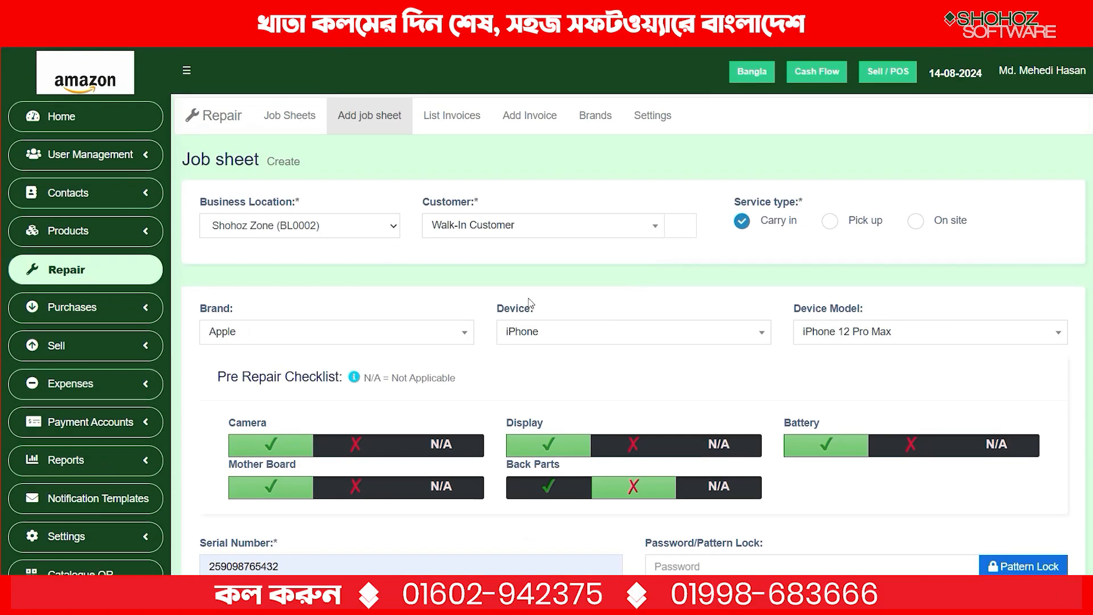
{"action": "left_click", "coordinate": [556, 227]}
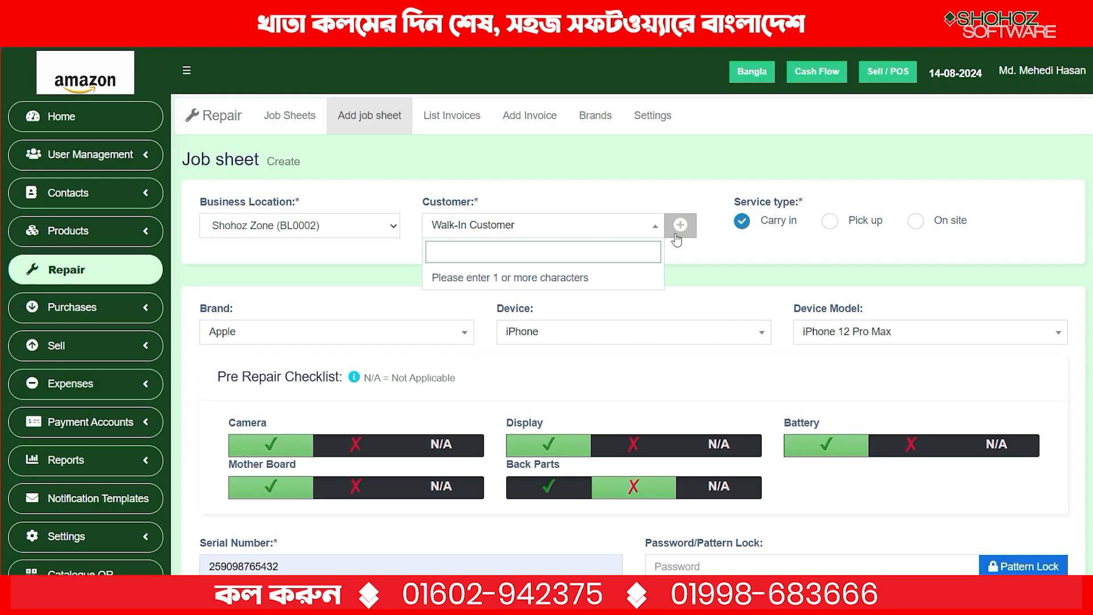
{"action": "left_click", "coordinate": [675, 231]}
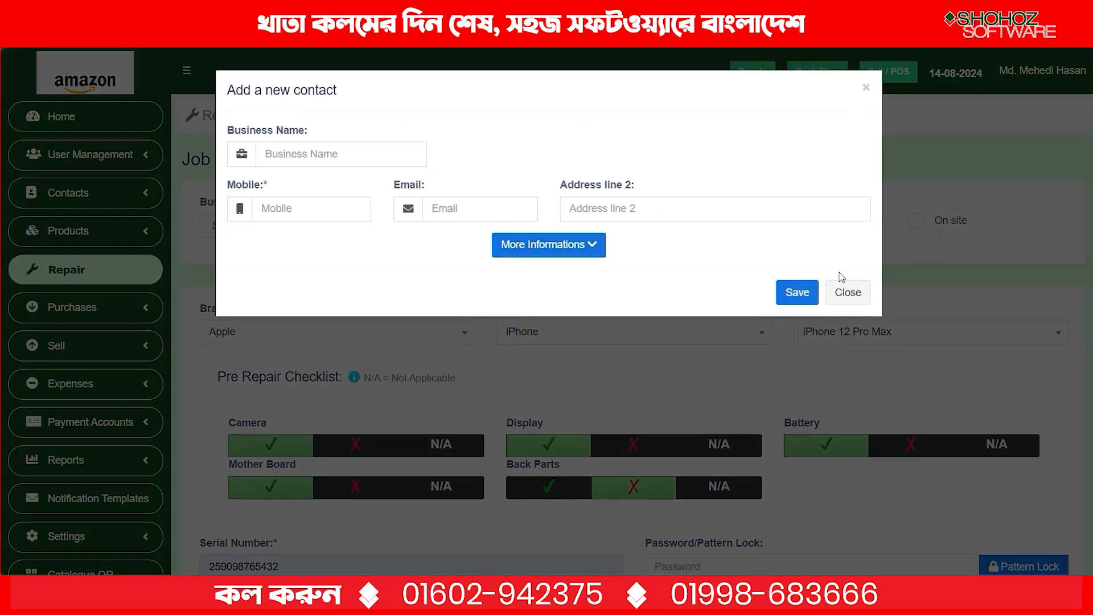
{"action": "left_click", "coordinate": [843, 292]}
Set the expected delivery date to 17-08-2024 and save the job sheet.
{"action": "scroll", "coordinate": [556, 366], "scroll_direction": "down", "scroll_amount": 10}
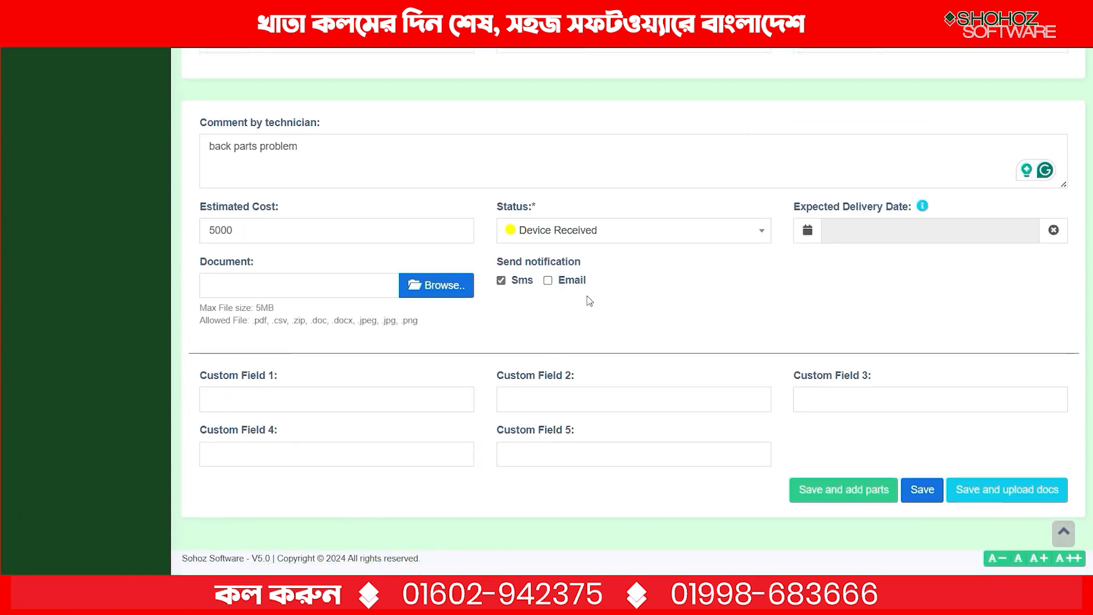
{"action": "left_click", "coordinate": [891, 233]}
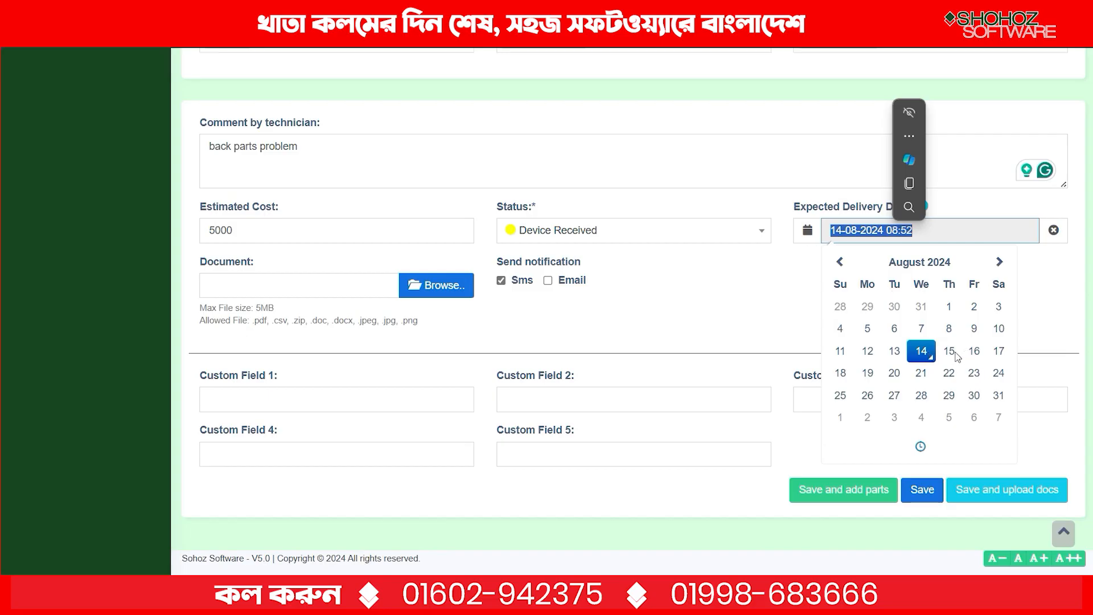
{"action": "left_click", "coordinate": [998, 351]}
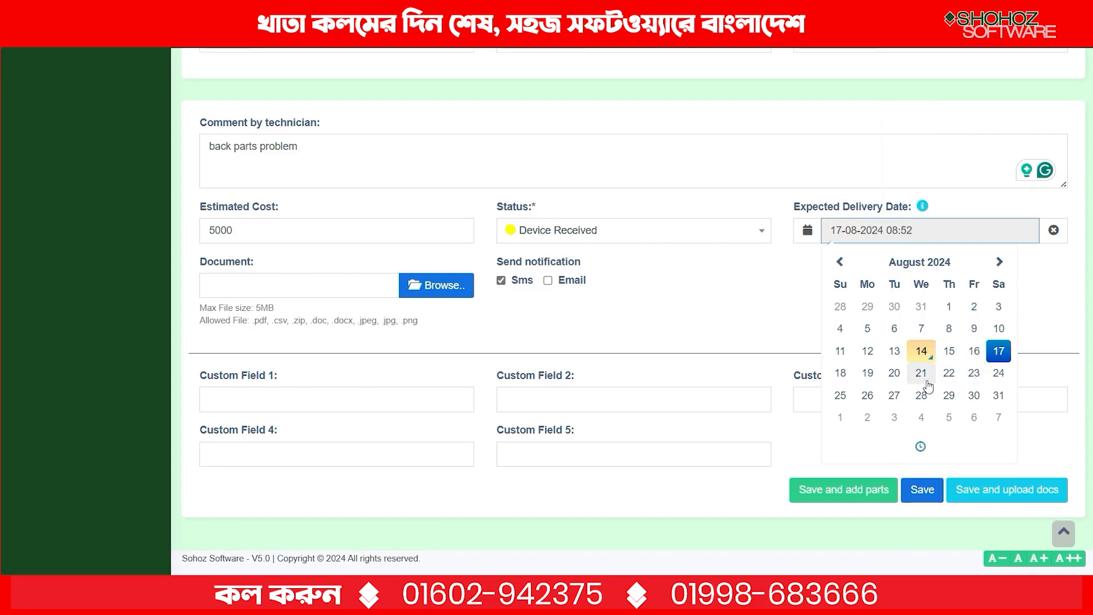
{"action": "left_click", "coordinate": [785, 318]}
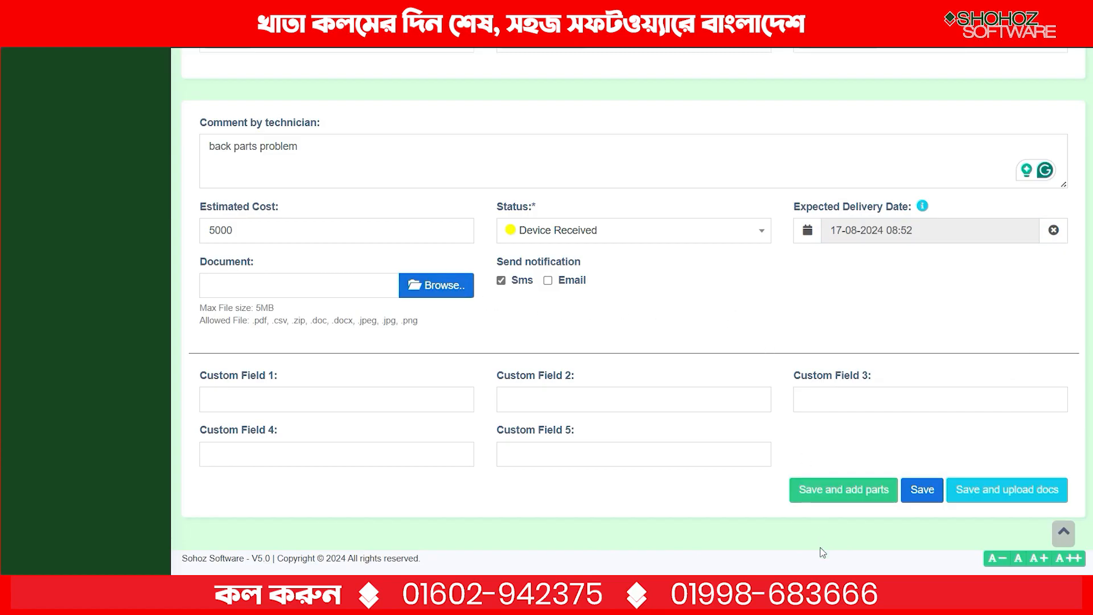
{"action": "left_click", "coordinate": [925, 496]}
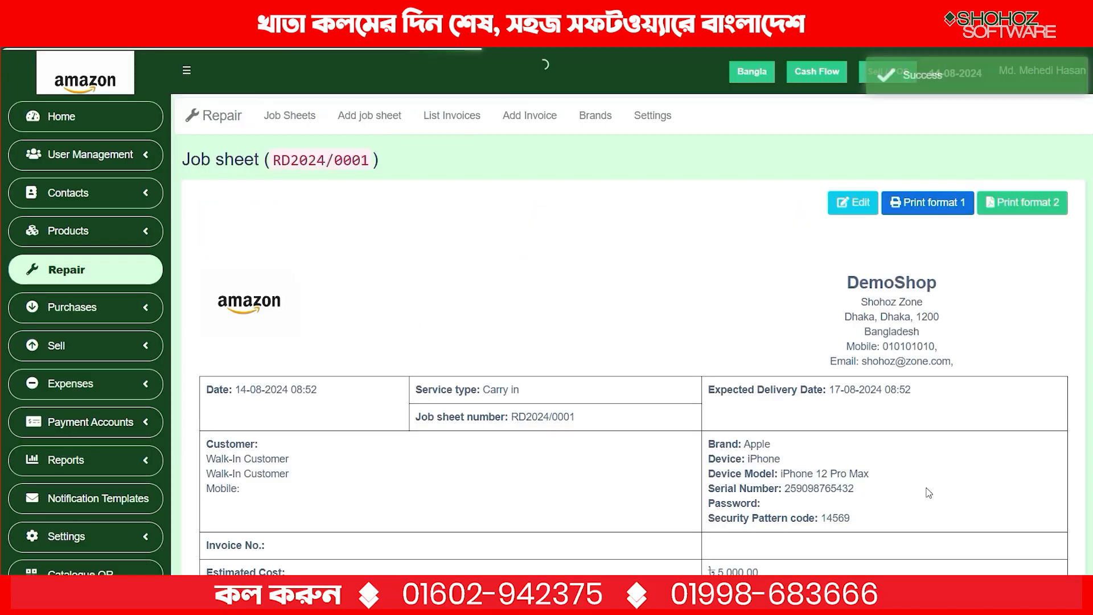
Review the saved job sheet's repair details down to the signature rows.
{"action": "scroll", "coordinate": [670, 371], "scroll_direction": "down", "scroll_amount": 4}
{"action": "scroll", "coordinate": [665, 384], "scroll_direction": "down", "scroll_amount": 3}
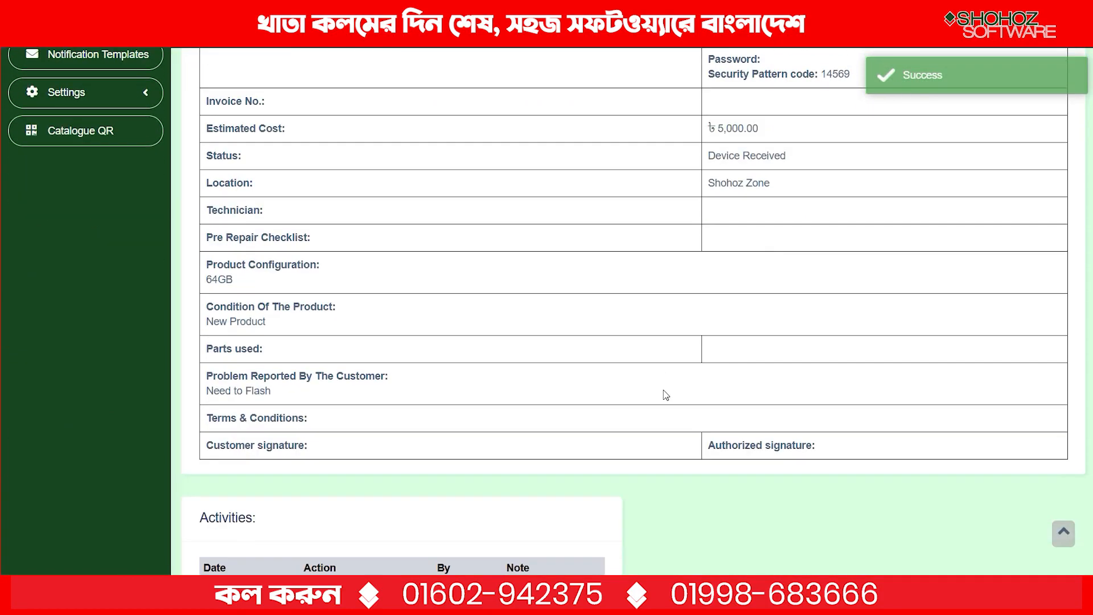
{"action": "scroll", "coordinate": [672, 399], "scroll_direction": "up", "scroll_amount": 8}
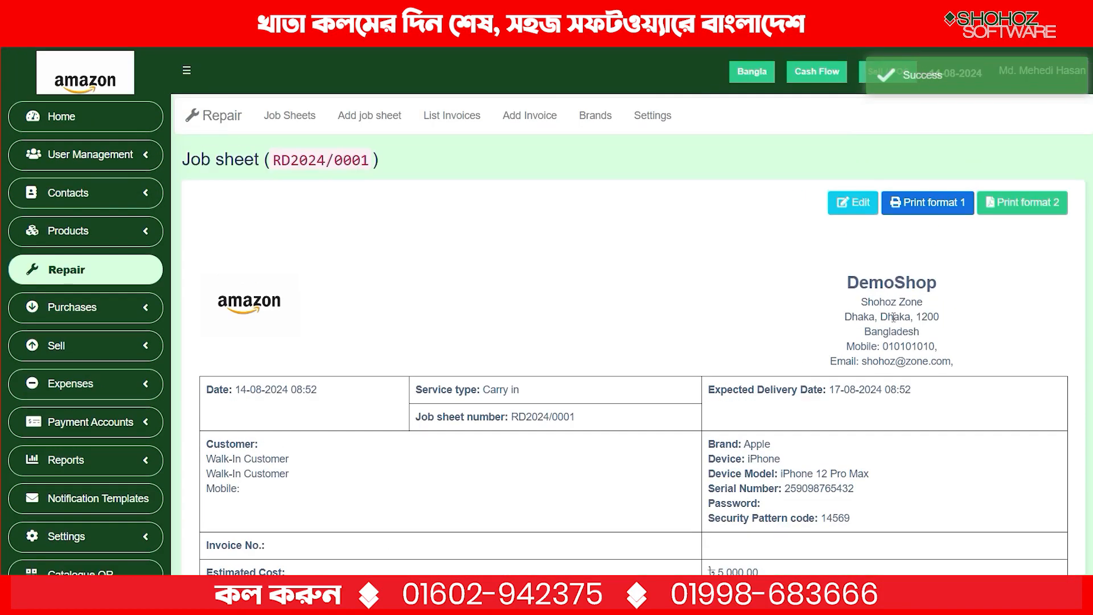
Open the job sheet's second print format and examine the printout down to the tear-off slip.
{"action": "left_click", "coordinate": [1005, 206]}
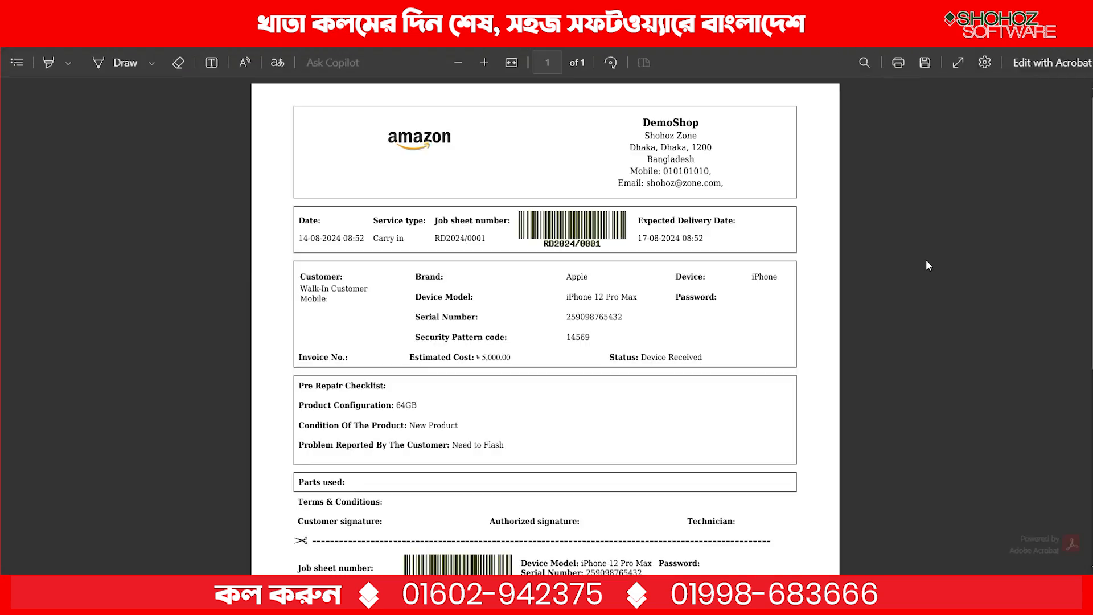
{"action": "scroll", "coordinate": [803, 319], "scroll_direction": "down", "scroll_amount": 4}
{"action": "scroll", "coordinate": [783, 344], "scroll_direction": "down", "scroll_amount": 3}
{"action": "scroll", "coordinate": [768, 357], "scroll_direction": "up", "scroll_amount": 3}
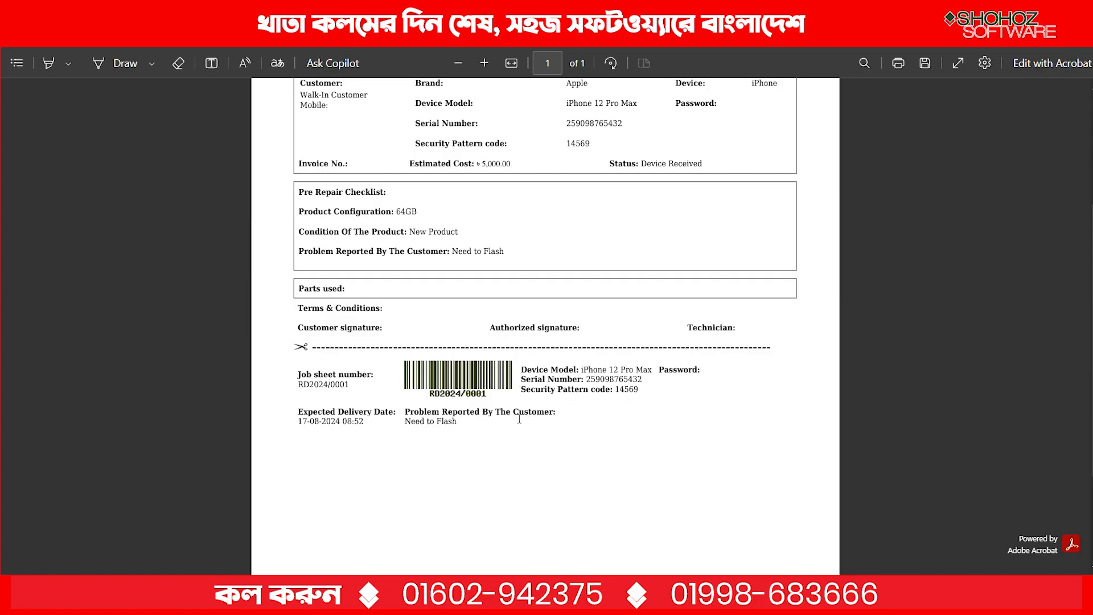
{"action": "scroll", "coordinate": [510, 445], "scroll_direction": "up", "scroll_amount": 3}
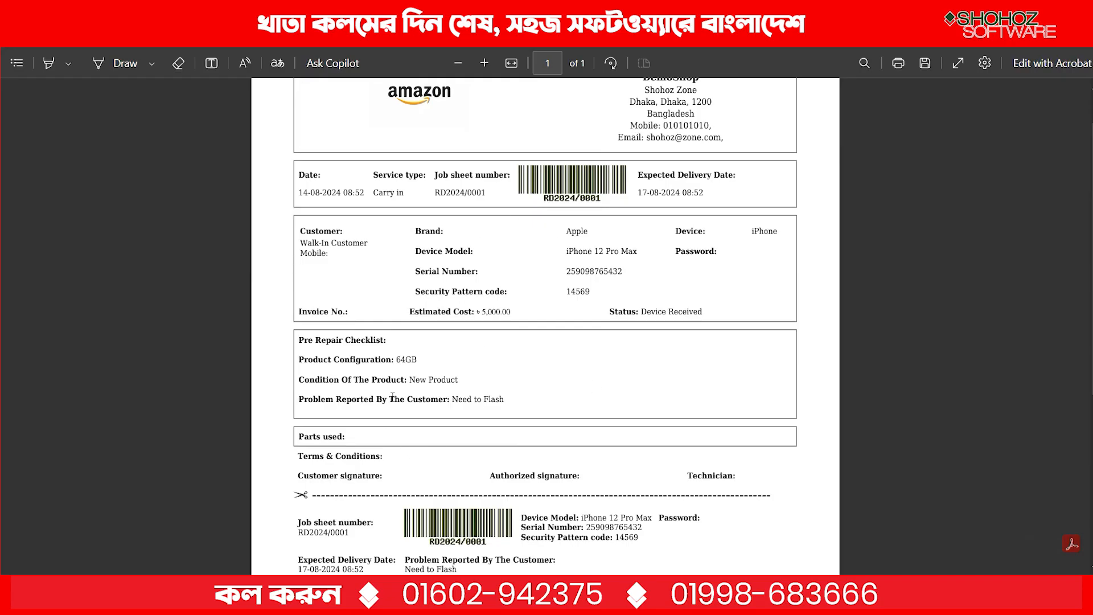
{"action": "scroll", "coordinate": [533, 382], "scroll_direction": "up", "scroll_amount": 1}
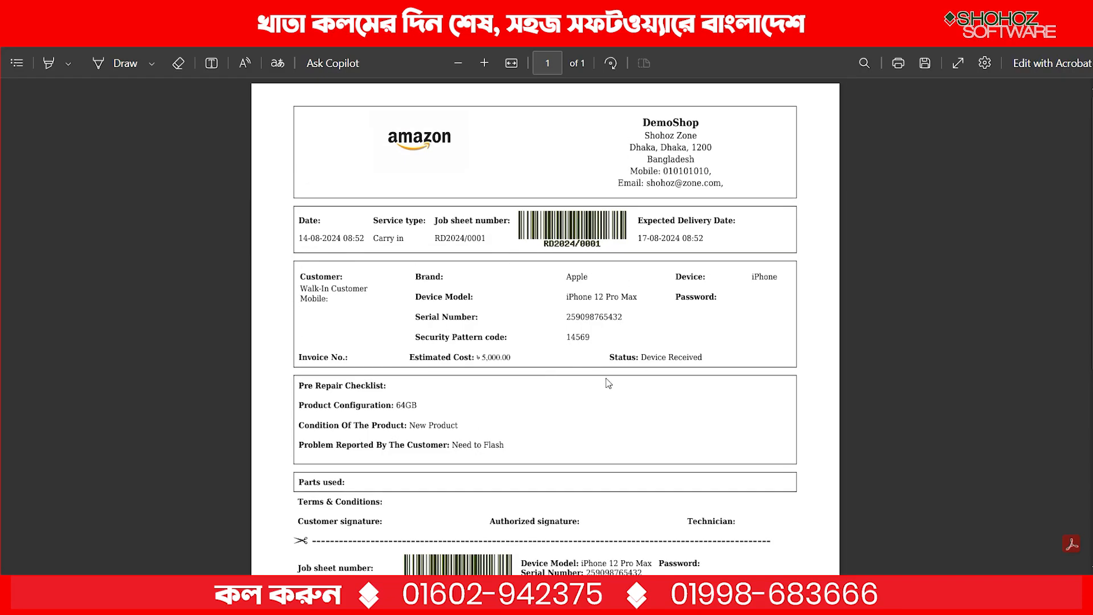
Highlight the estimated cost and the expected delivery date on the printable job sheet.
{"action": "left_click_drag", "start_coordinate": [467, 356], "coordinate": [522, 357]}
{"action": "right_click", "coordinate": [514, 363]}
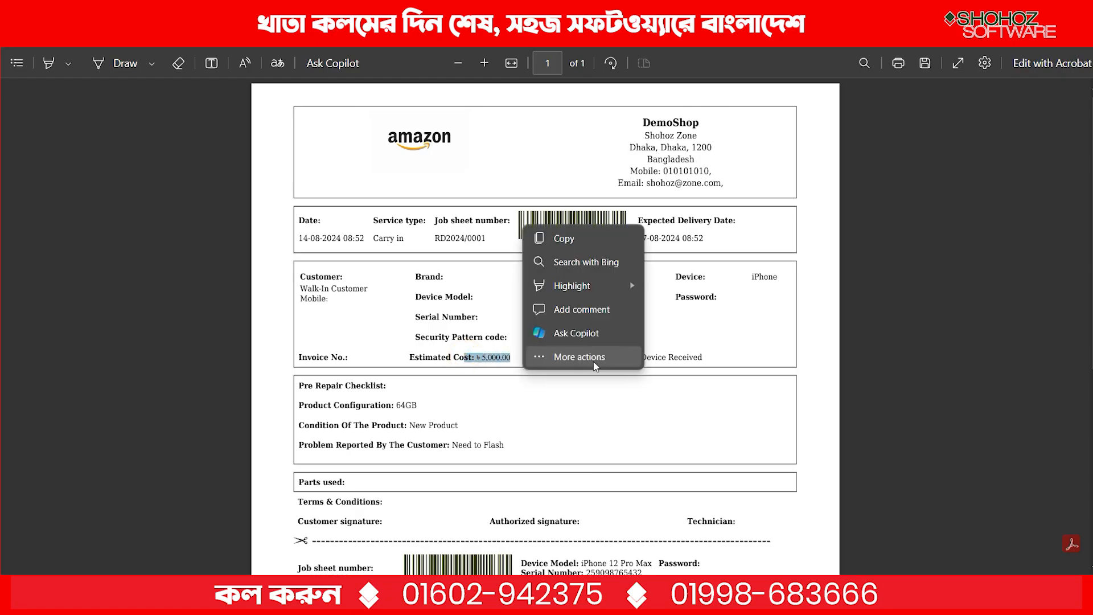
{"action": "left_click", "coordinate": [595, 362]}
{"action": "left_click", "coordinate": [653, 281]}
{"action": "left_click", "coordinate": [652, 280]}
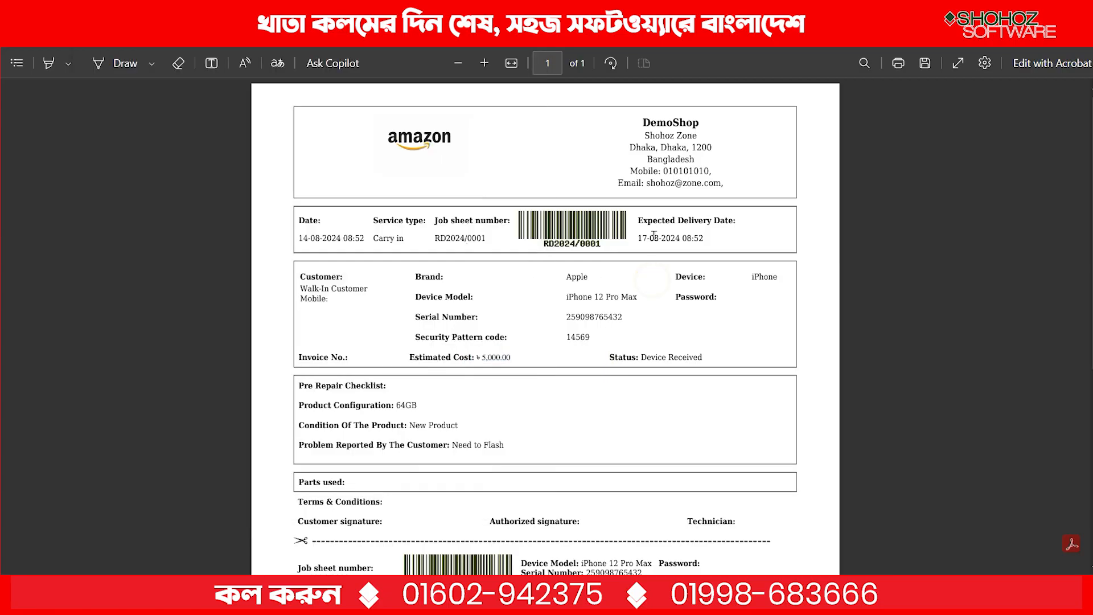
{"action": "left_click_drag", "start_coordinate": [639, 238], "coordinate": [700, 238]}
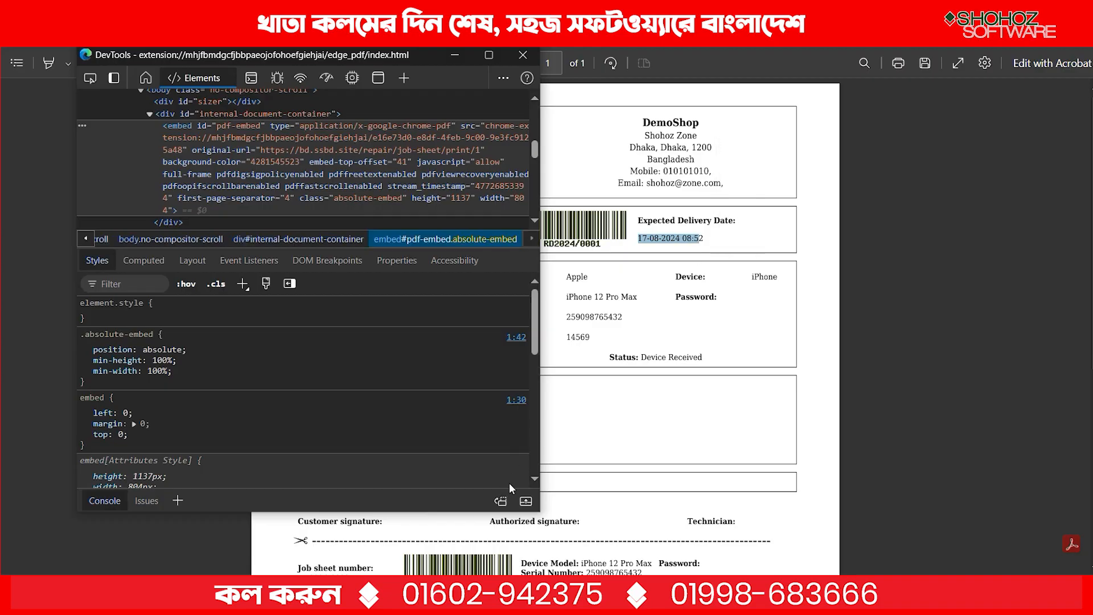
{"action": "left_click", "coordinate": [607, 263]}
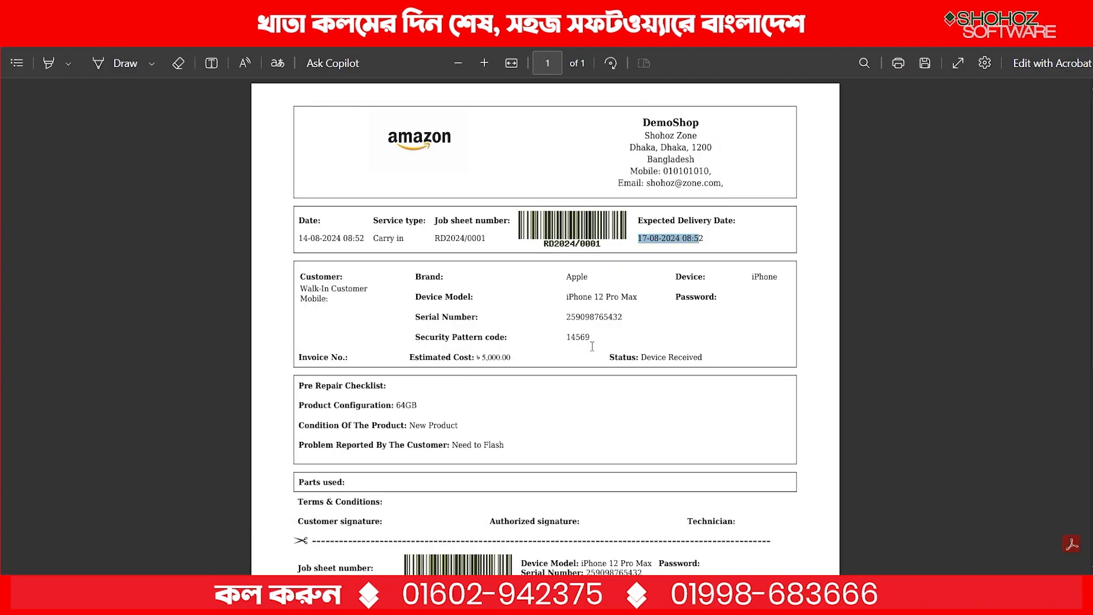
Leave the printable job sheet and open the list of pending repair job sheets.
{"action": "scroll", "coordinate": [605, 384], "scroll_direction": "down", "scroll_amount": 1}
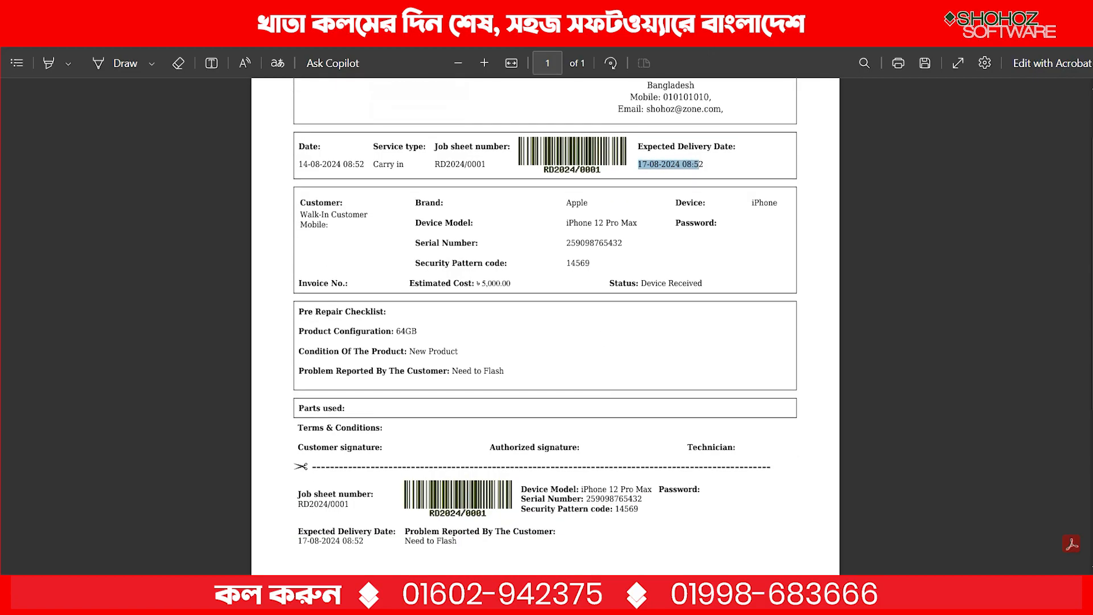
{"action": "left_click", "coordinate": [612, 9]}
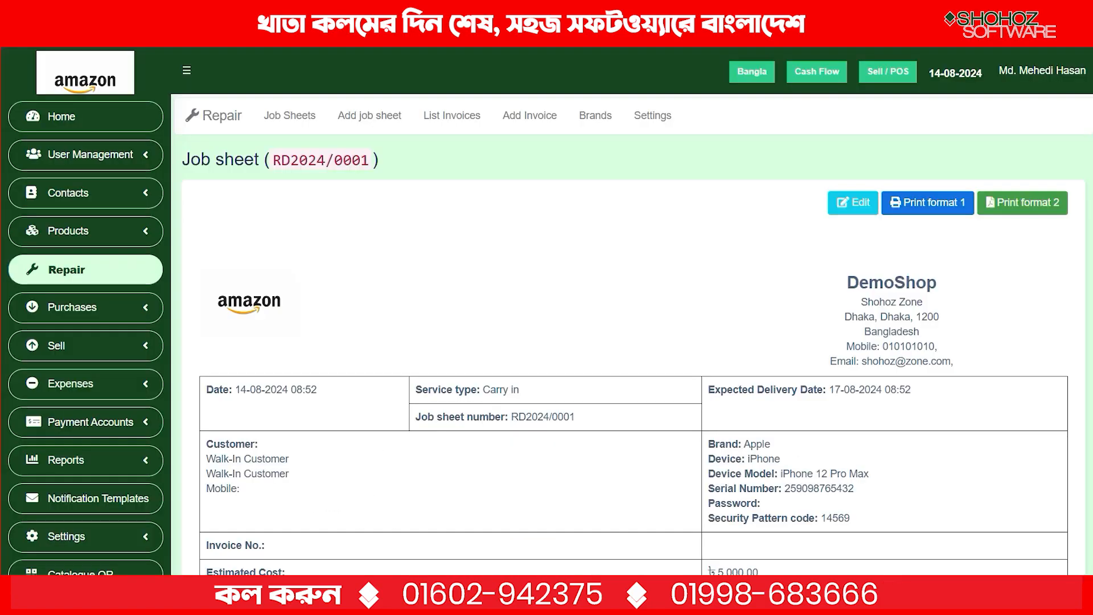
{"action": "left_click", "coordinate": [291, 120]}
{"action": "scroll", "coordinate": [446, 305], "scroll_direction": "down", "scroll_amount": 1}
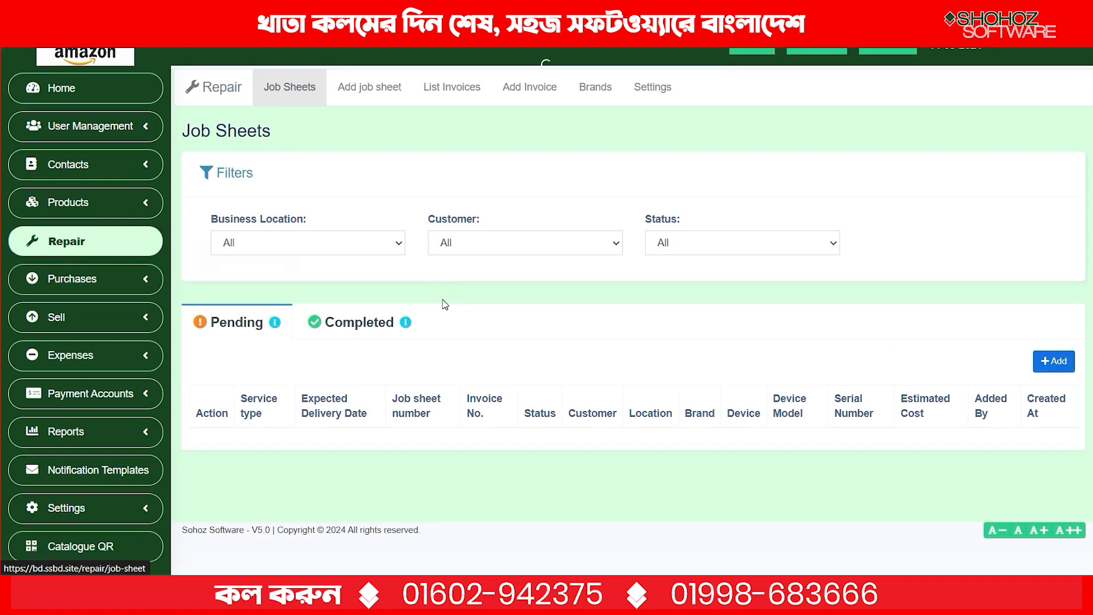
Set the pending iPhone 12 Pro Max job sheet's status to Complete with an SMS notification and continue to adding parts.
{"action": "scroll", "coordinate": [445, 305], "scroll_direction": "down", "scroll_amount": 2}
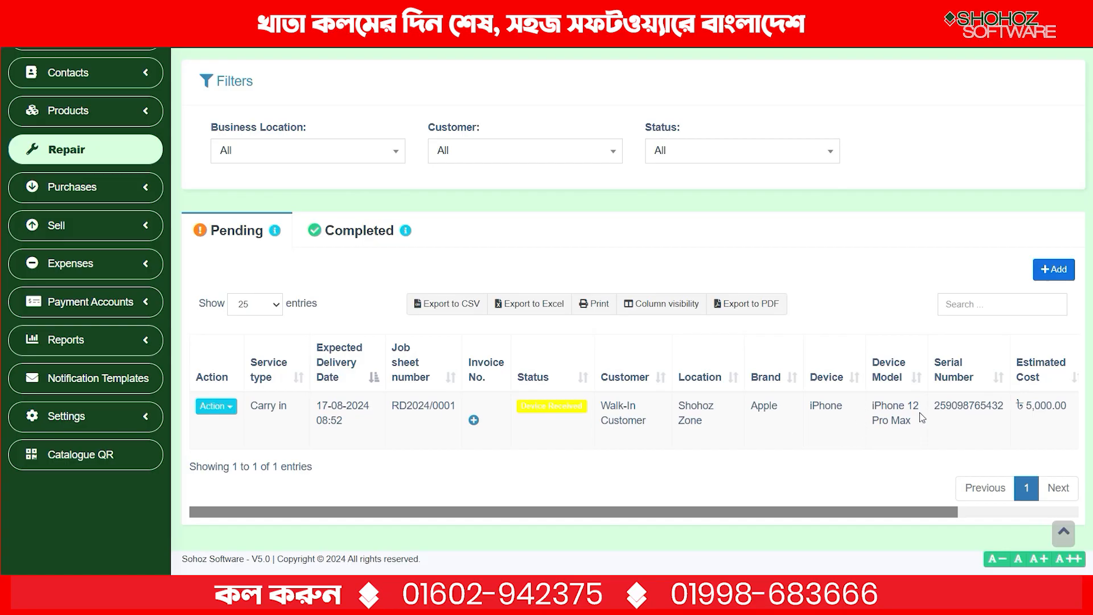
{"action": "left_click", "coordinate": [958, 306]}
{"action": "left_click", "coordinate": [576, 406]}
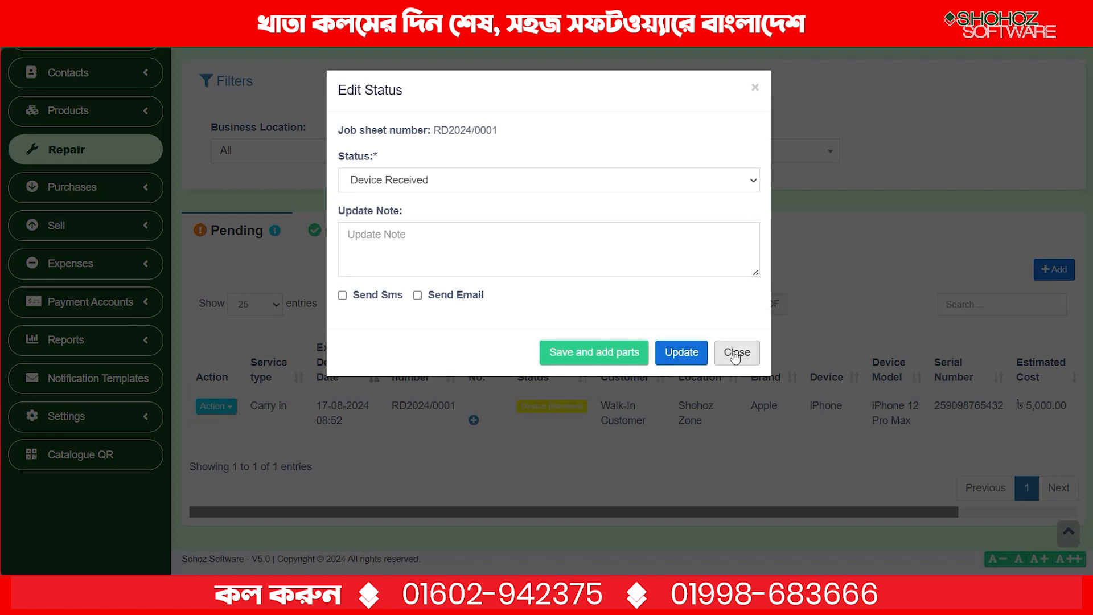
{"action": "left_click", "coordinate": [434, 188]}
{"action": "left_click", "coordinate": [416, 228]}
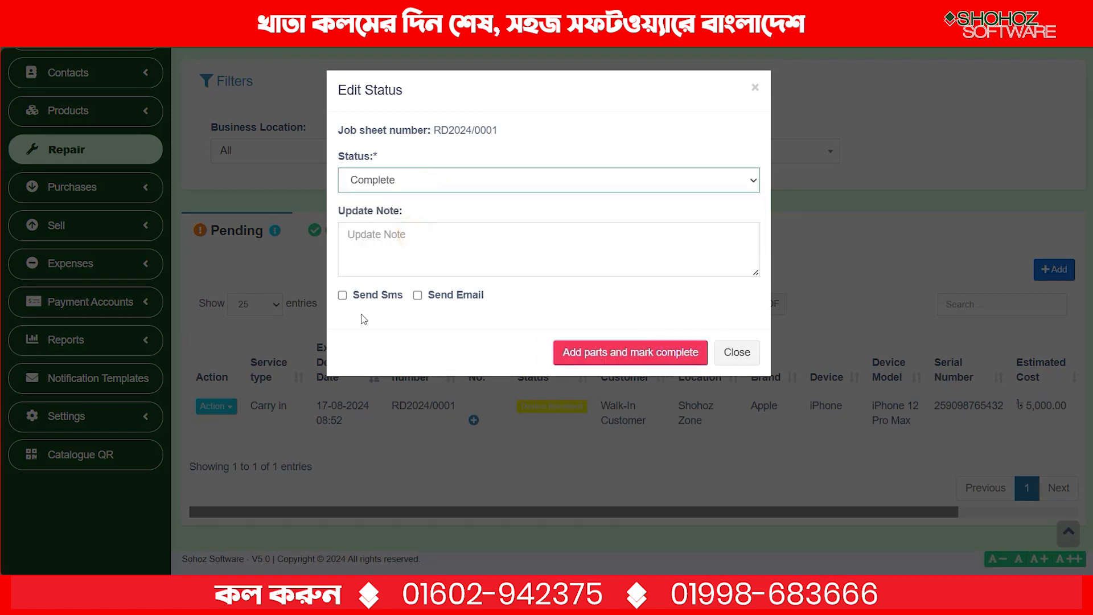
{"action": "left_click", "coordinate": [361, 294]}
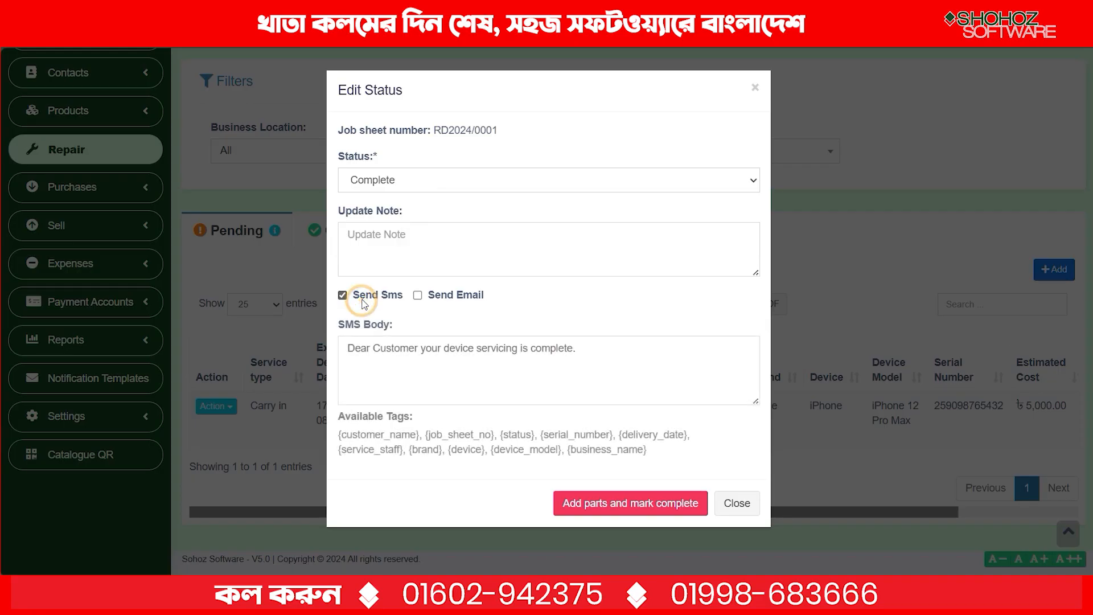
{"action": "left_click", "coordinate": [637, 509]}
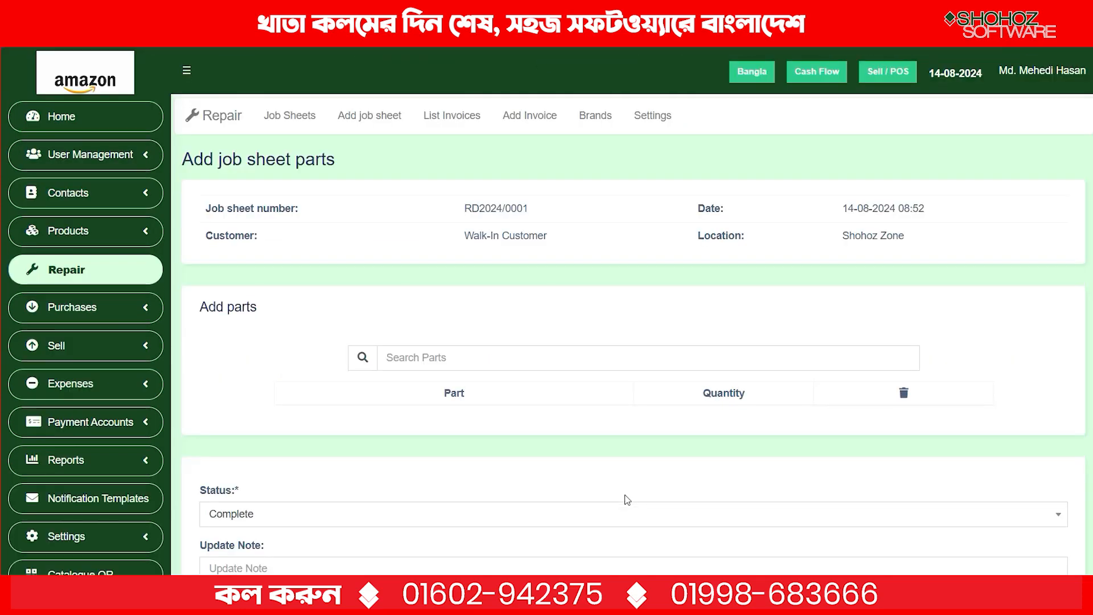
Find the Mobile display part with the search "di", add it to the completed job sheet, and save.
{"action": "scroll", "coordinate": [469, 444], "scroll_direction": "down", "scroll_amount": 2}
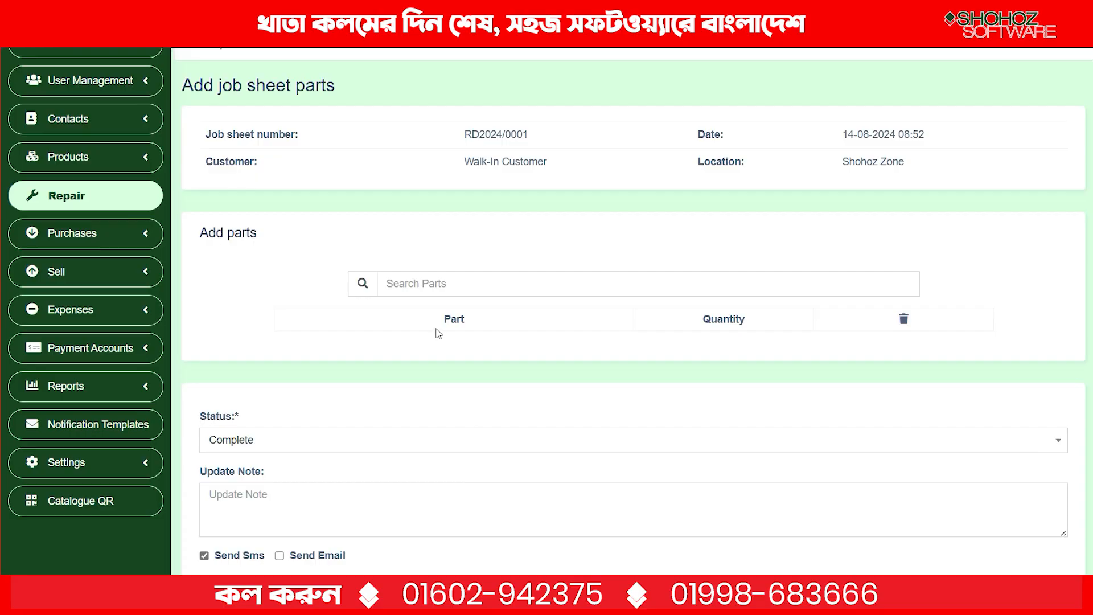
{"action": "scroll", "coordinate": [439, 333], "scroll_direction": "down", "scroll_amount": 6}
{"action": "scroll", "coordinate": [427, 371], "scroll_direction": "up", "scroll_amount": 4}
{"action": "left_click", "coordinate": [411, 208]}
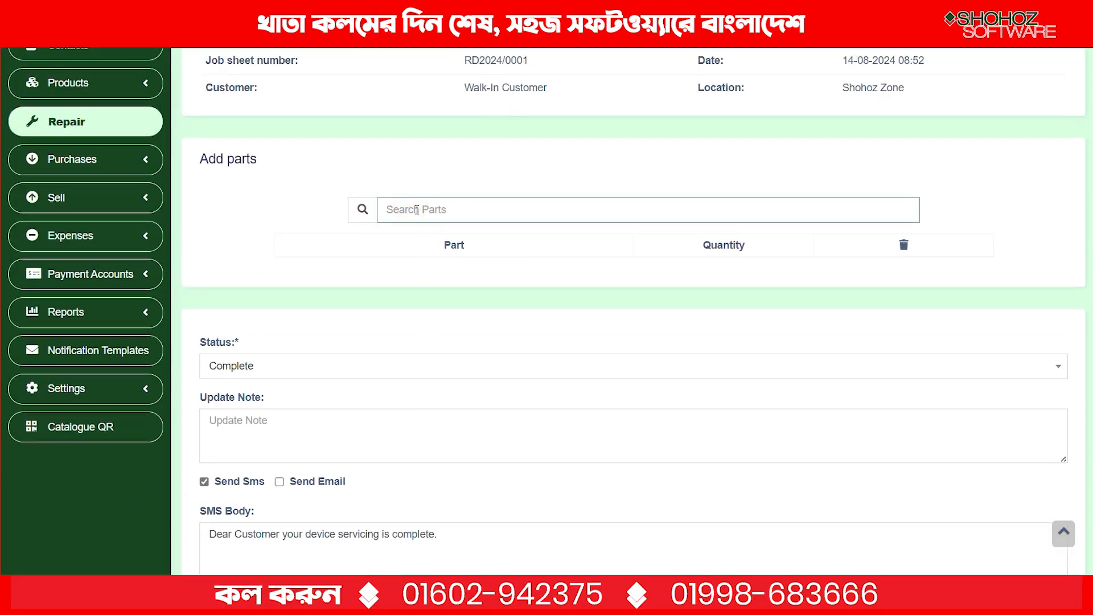
{"action": "type", "text": "di"}
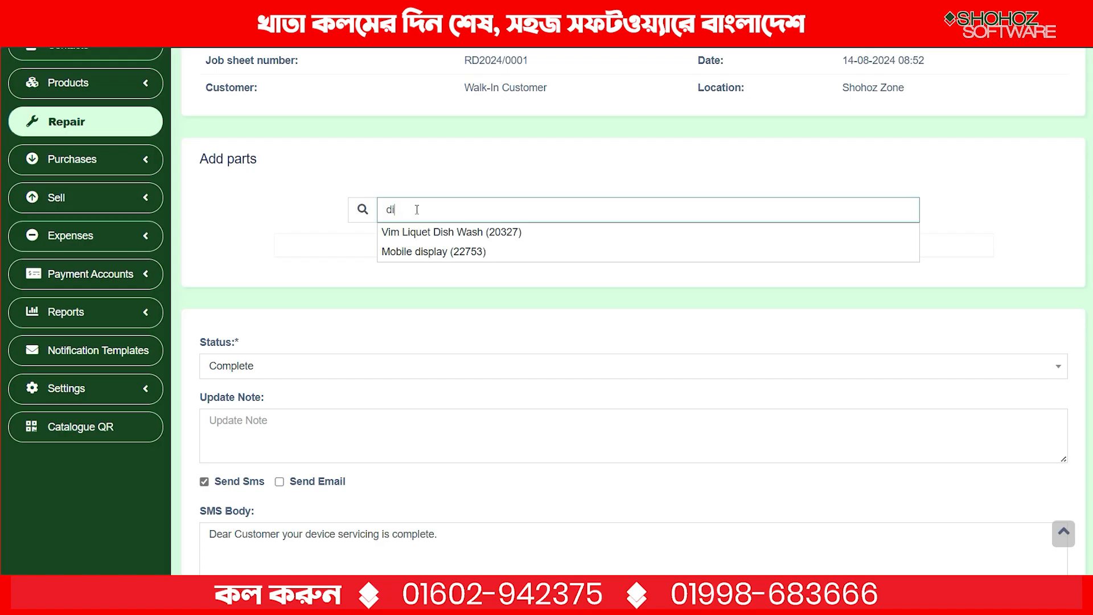
{"action": "left_click", "coordinate": [417, 251]}
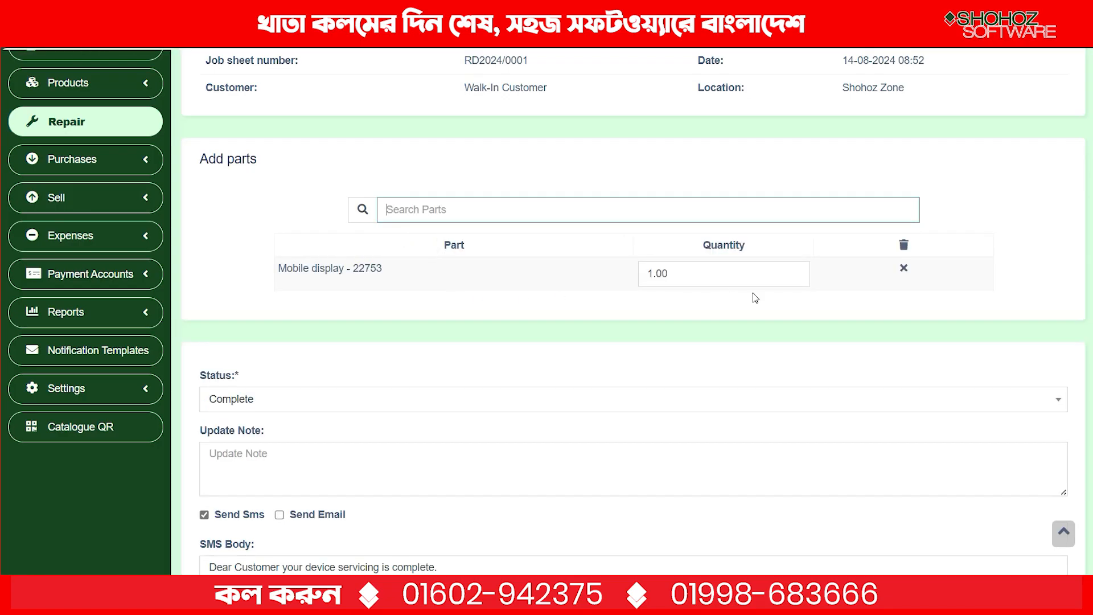
{"action": "scroll", "coordinate": [701, 327], "scroll_direction": "down", "scroll_amount": 4}
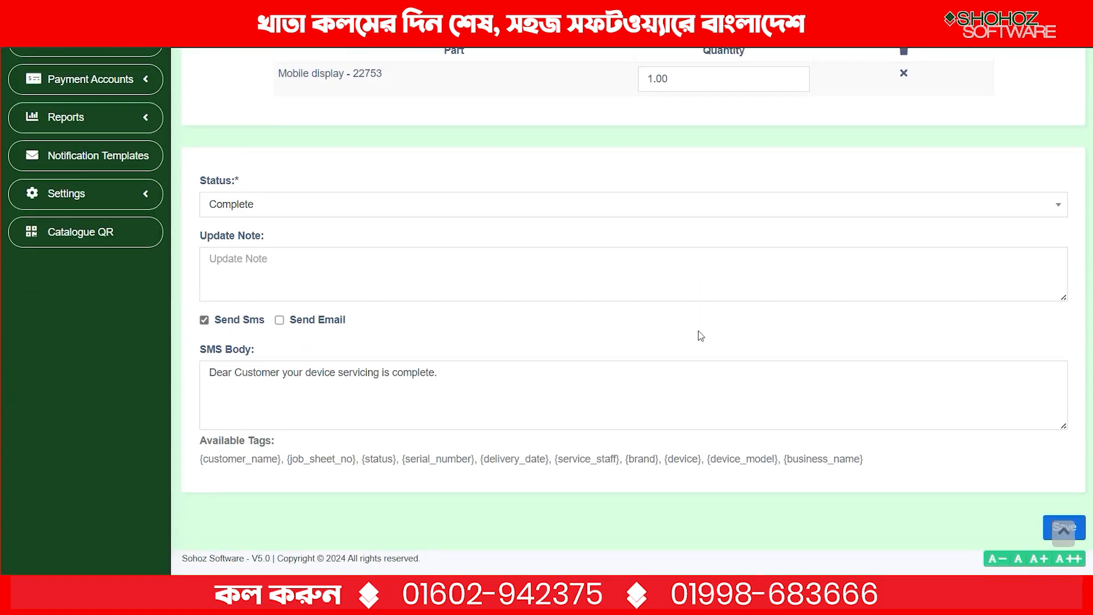
{"action": "left_click", "coordinate": [1056, 526]}
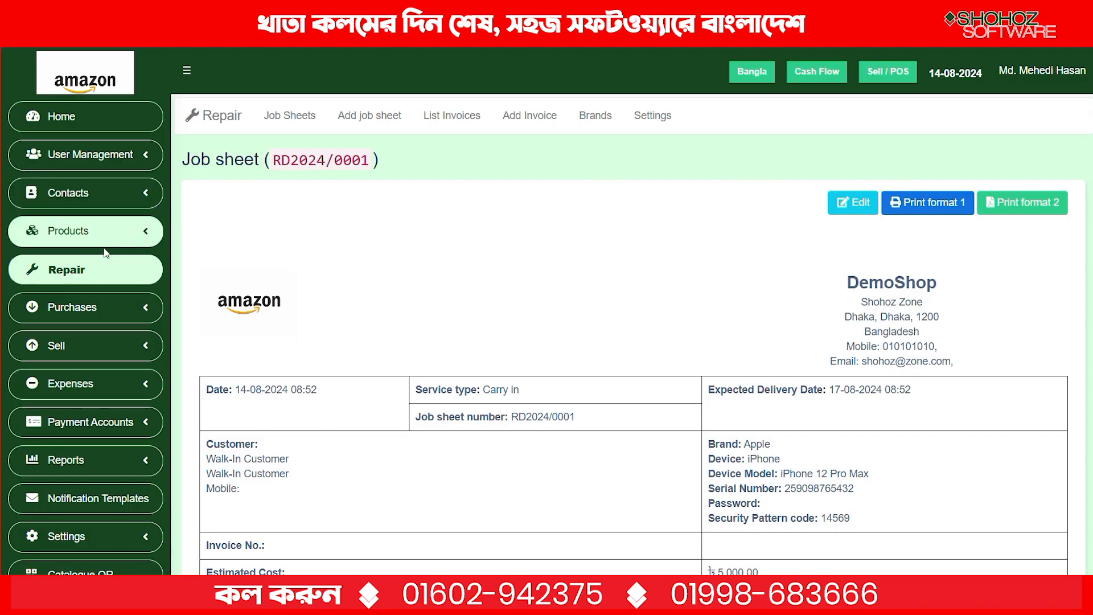
Return to the home dashboard and highlight the total sales, net, invoice due, total sell return and total purchase figures.
{"action": "scroll", "coordinate": [89, 285], "scroll_direction": "down", "scroll_amount": 1}
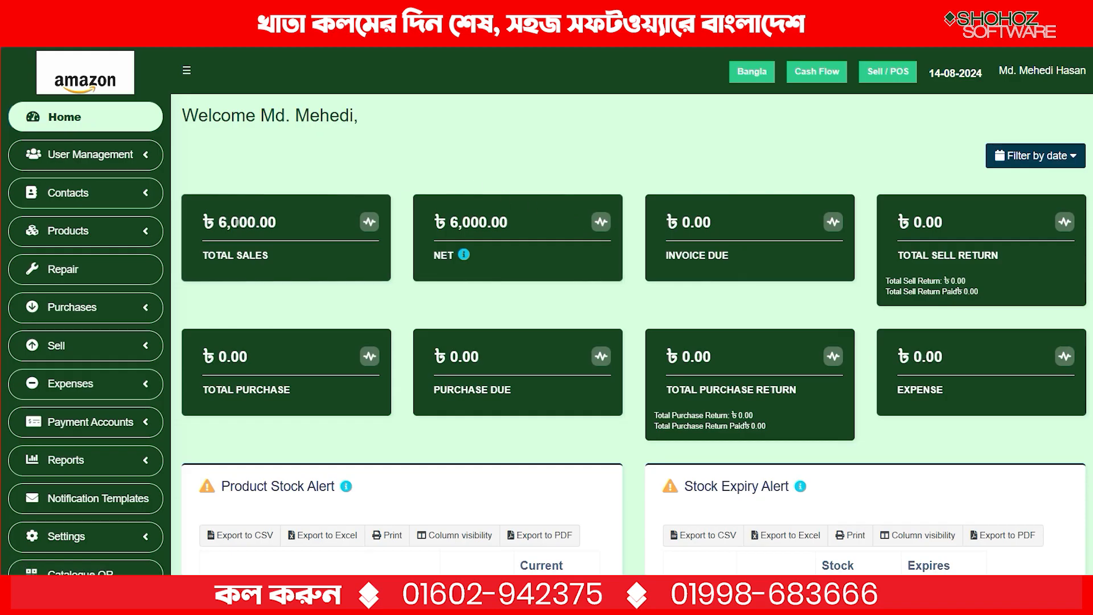
{"action": "left_click_drag", "start_coordinate": [204, 237], "coordinate": [280, 231]}
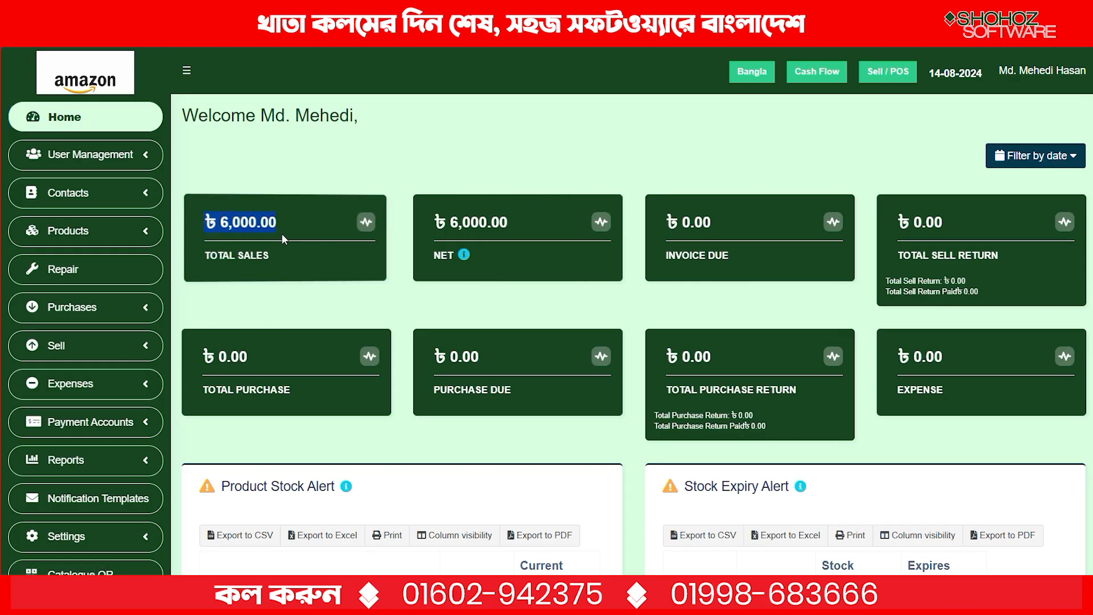
{"action": "left_click_drag", "start_coordinate": [418, 228], "coordinate": [513, 227]}
{"action": "left_click_drag", "start_coordinate": [664, 222], "coordinate": [683, 223]}
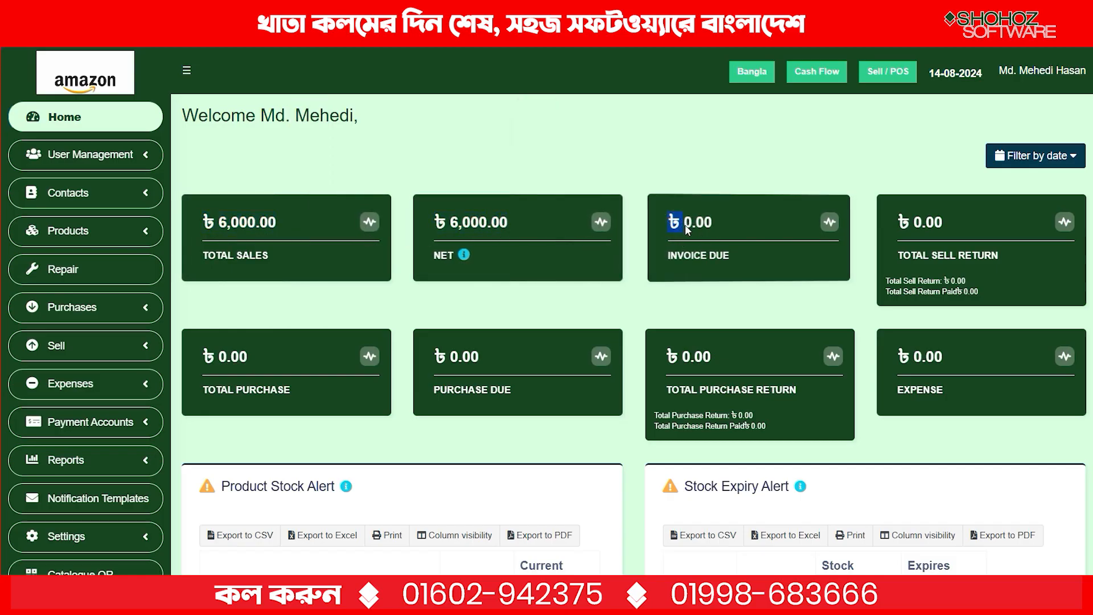
{"action": "left_click_drag", "start_coordinate": [881, 217], "coordinate": [958, 229]}
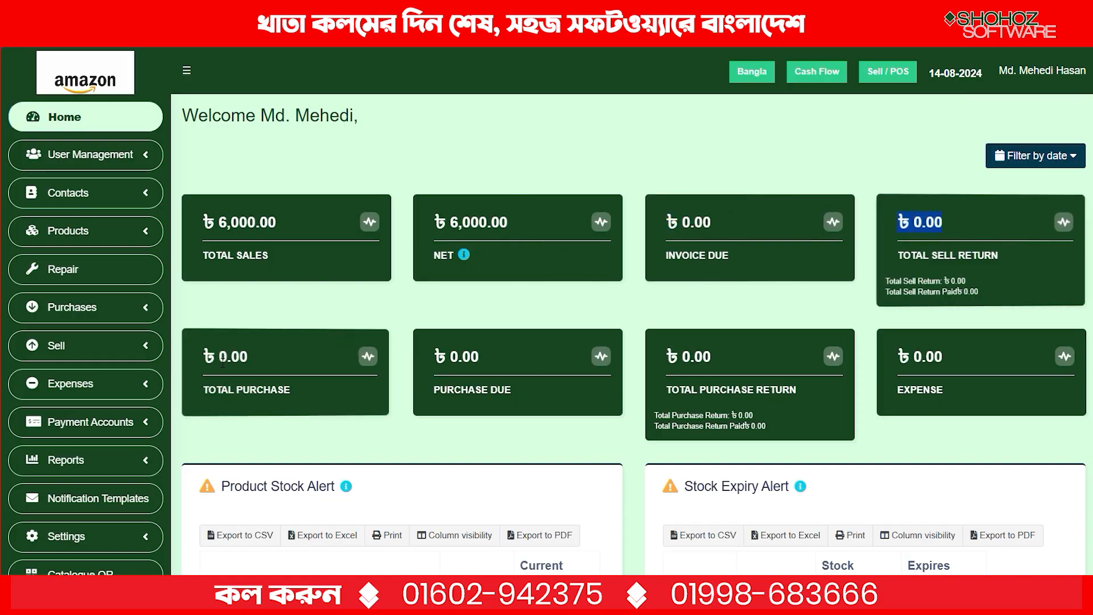
{"action": "left_click_drag", "start_coordinate": [217, 354], "coordinate": [264, 374]}
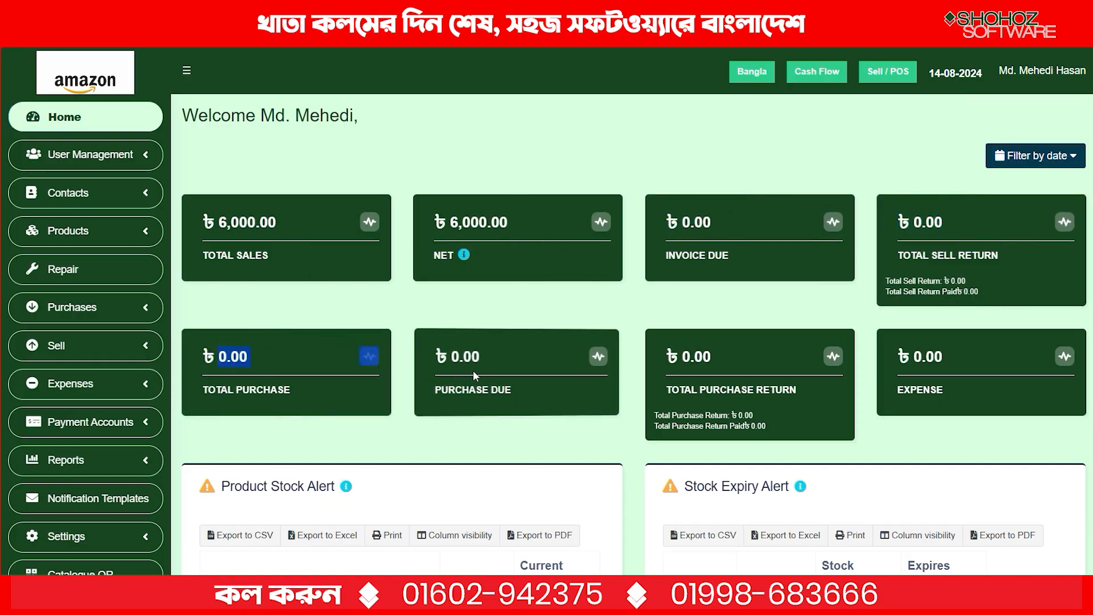
{"action": "left_click", "coordinate": [569, 329]}
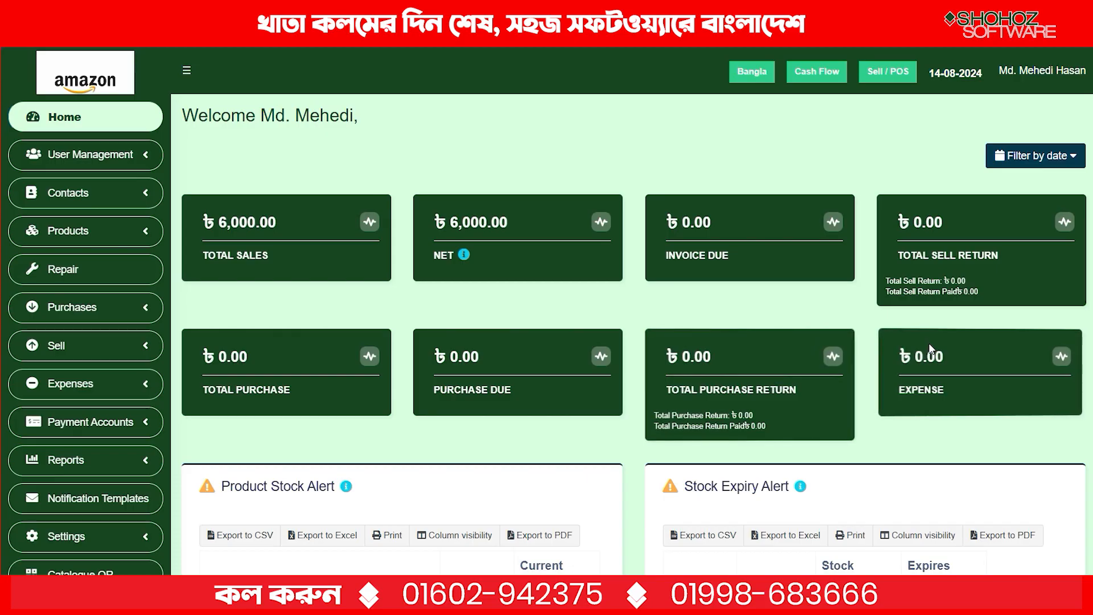
Examine the dashboard's Product Stock Alert and Stock Expiry Alert tables.
{"action": "scroll", "coordinate": [529, 395], "scroll_direction": "down", "scroll_amount": 4}
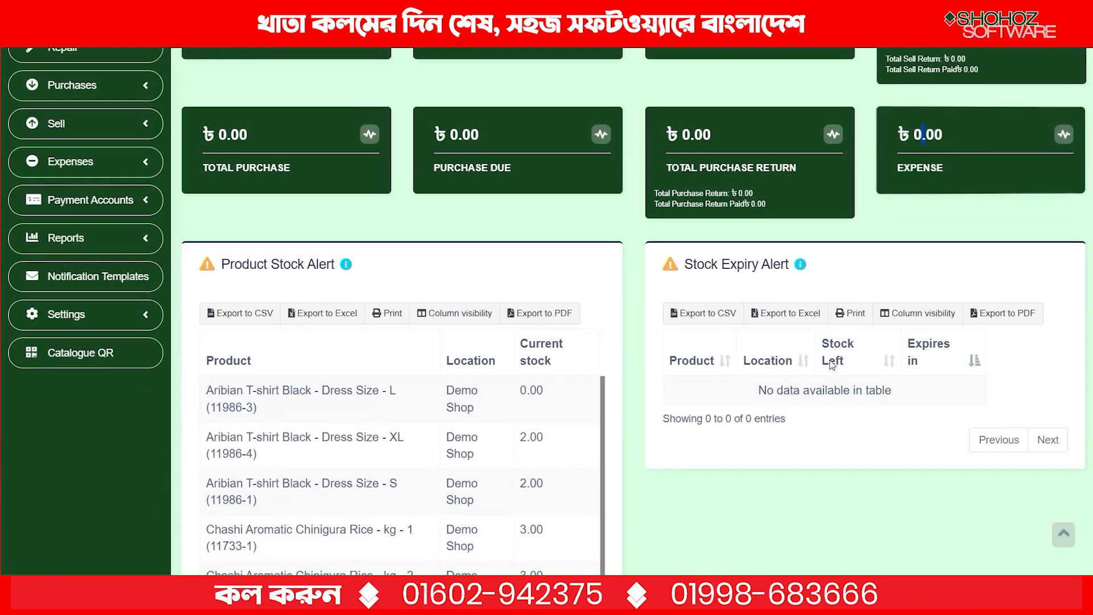
{"action": "scroll", "coordinate": [529, 395], "scroll_direction": "down", "scroll_amount": 3}
{"action": "scroll", "coordinate": [464, 254], "scroll_direction": "down", "scroll_amount": 1}
{"action": "scroll", "coordinate": [456, 250], "scroll_direction": "up", "scroll_amount": 1}
{"action": "scroll", "coordinate": [398, 376], "scroll_direction": "down", "scroll_amount": 2}
{"action": "scroll", "coordinate": [375, 392], "scroll_direction": "up", "scroll_amount": 3}
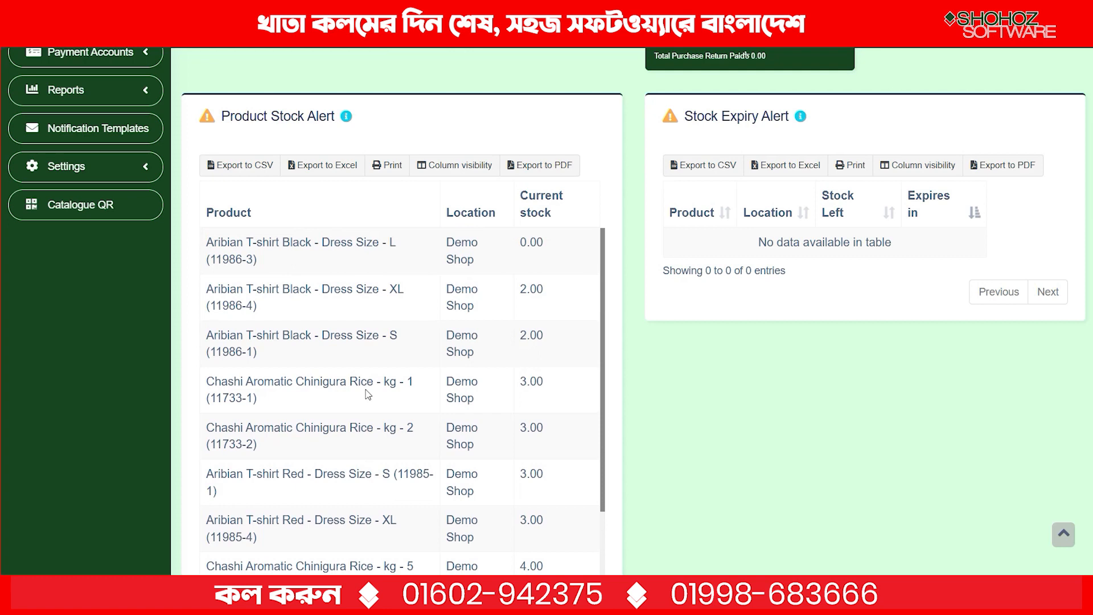
{"action": "scroll", "coordinate": [181, 230], "scroll_direction": "down", "scroll_amount": 2}
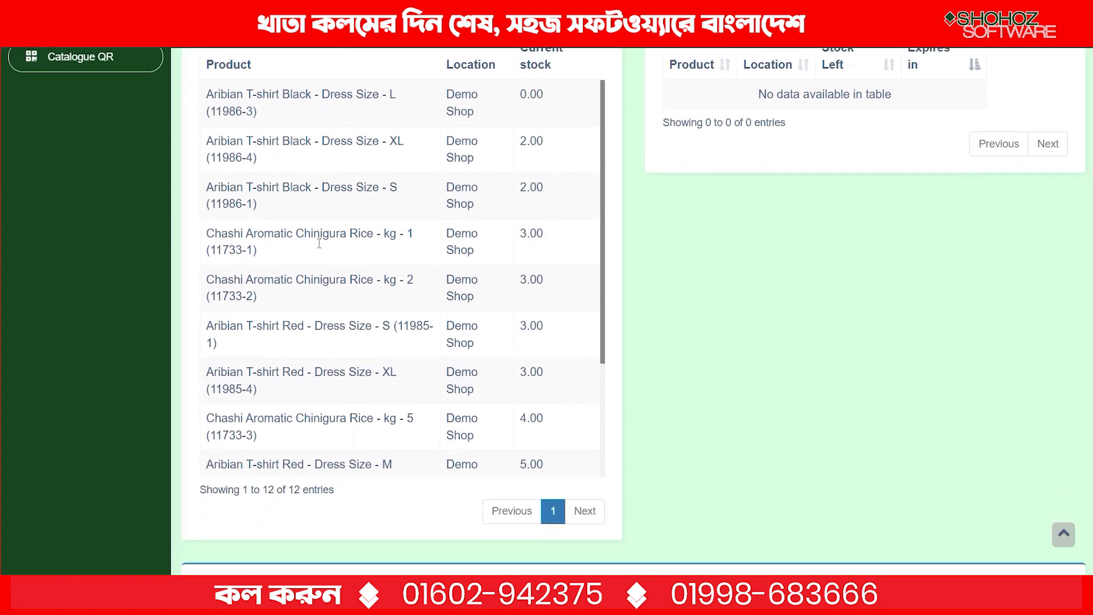
{"action": "scroll", "coordinate": [319, 244], "scroll_direction": "down", "scroll_amount": 3}
Examine the Sales Last 30 Days and Sales Current Financial Year charts on the dashboard.
{"action": "scroll", "coordinate": [732, 312], "scroll_direction": "down", "scroll_amount": 8}
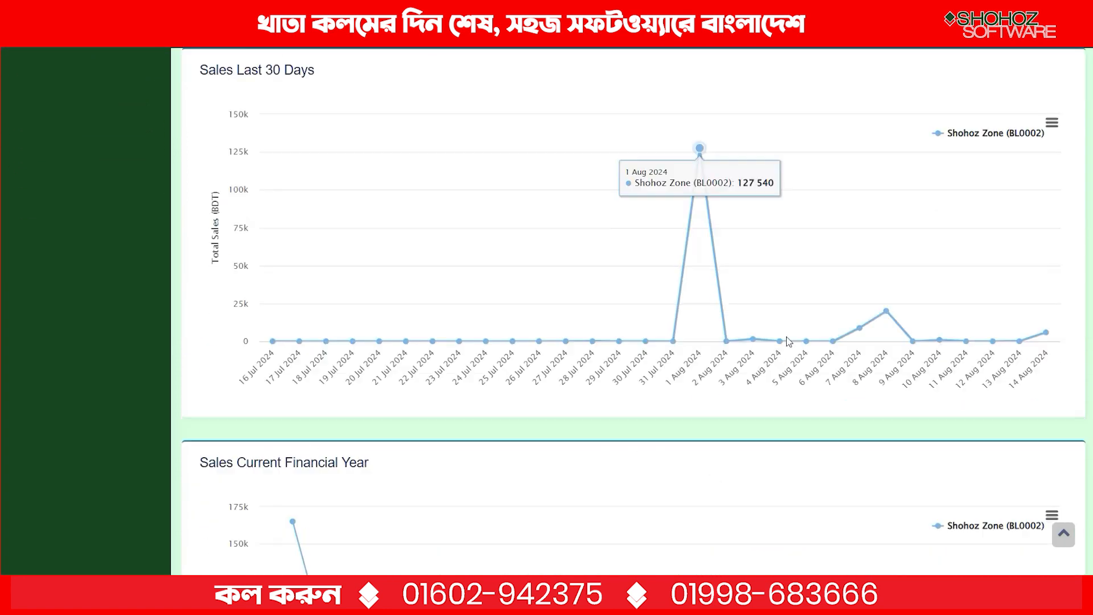
{"action": "scroll", "coordinate": [788, 342], "scroll_direction": "down", "scroll_amount": 2}
{"action": "scroll", "coordinate": [513, 342], "scroll_direction": "up", "scroll_amount": 2}
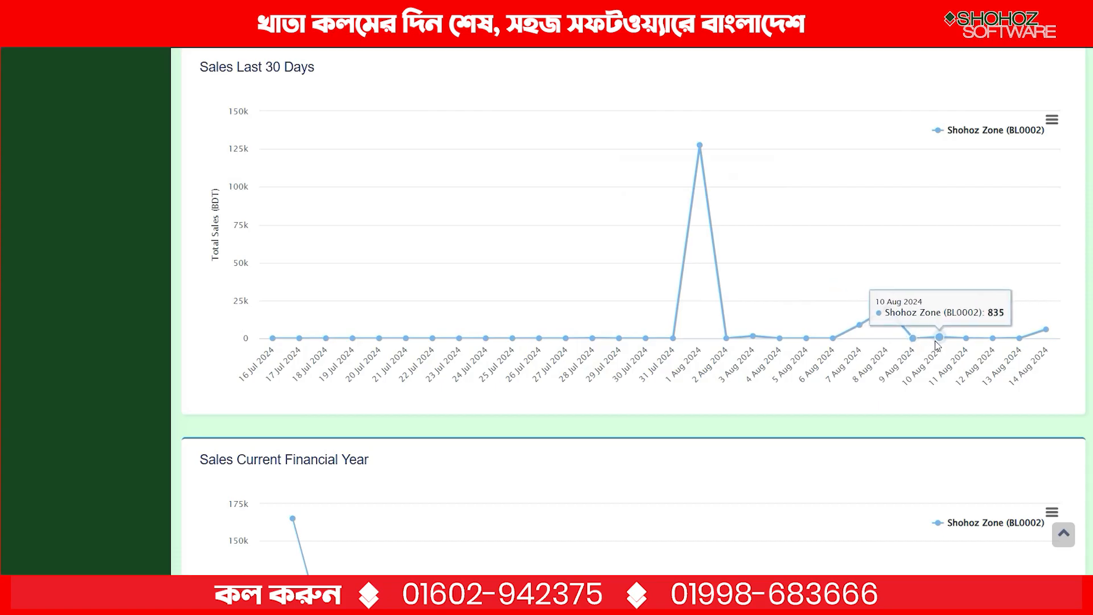
{"action": "scroll", "coordinate": [322, 358], "scroll_direction": "down", "scroll_amount": 4}
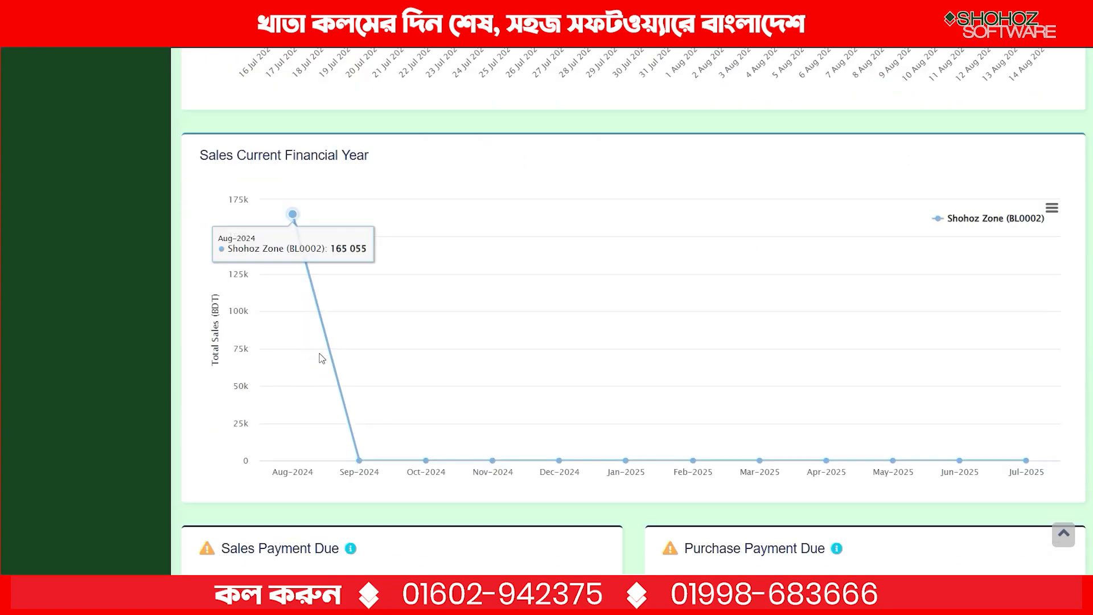
{"action": "scroll", "coordinate": [321, 358], "scroll_direction": "down", "scroll_amount": 2}
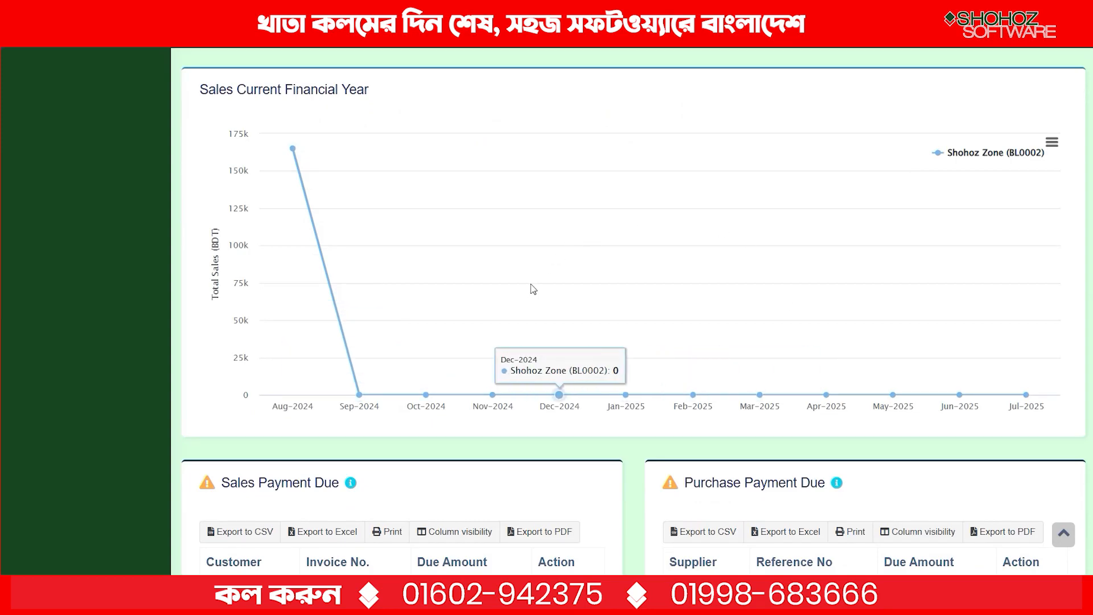
{"action": "scroll", "coordinate": [531, 289], "scroll_direction": "up", "scroll_amount": 3}
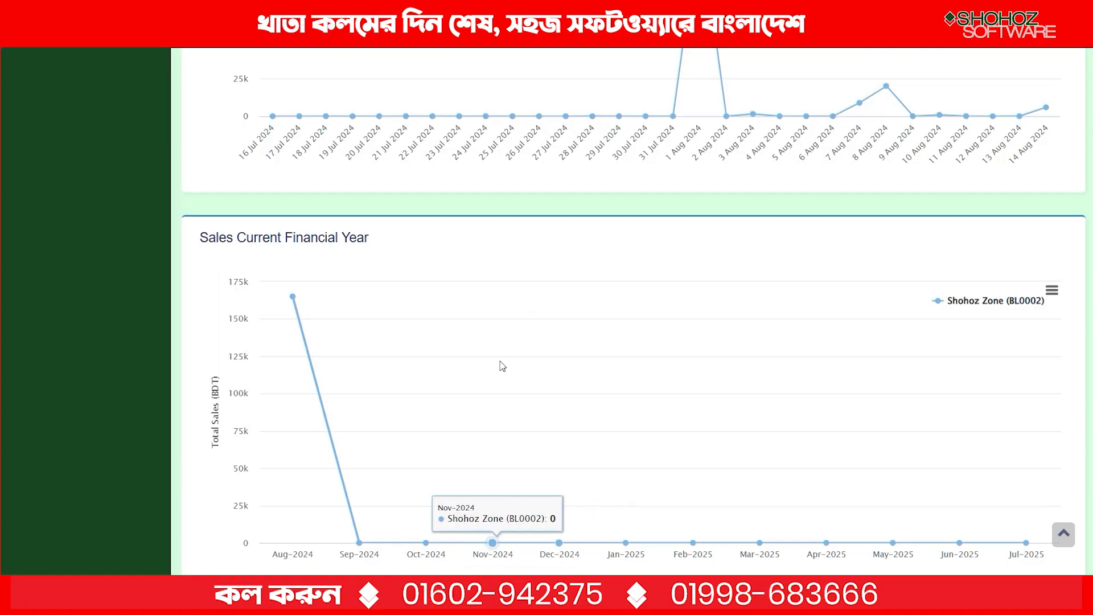
{"action": "scroll", "coordinate": [501, 366], "scroll_direction": "up", "scroll_amount": 1}
Filter the dashboard's summary figures by date to Yesterday.
{"action": "scroll", "coordinate": [501, 366], "scroll_direction": "up", "scroll_amount": 20}
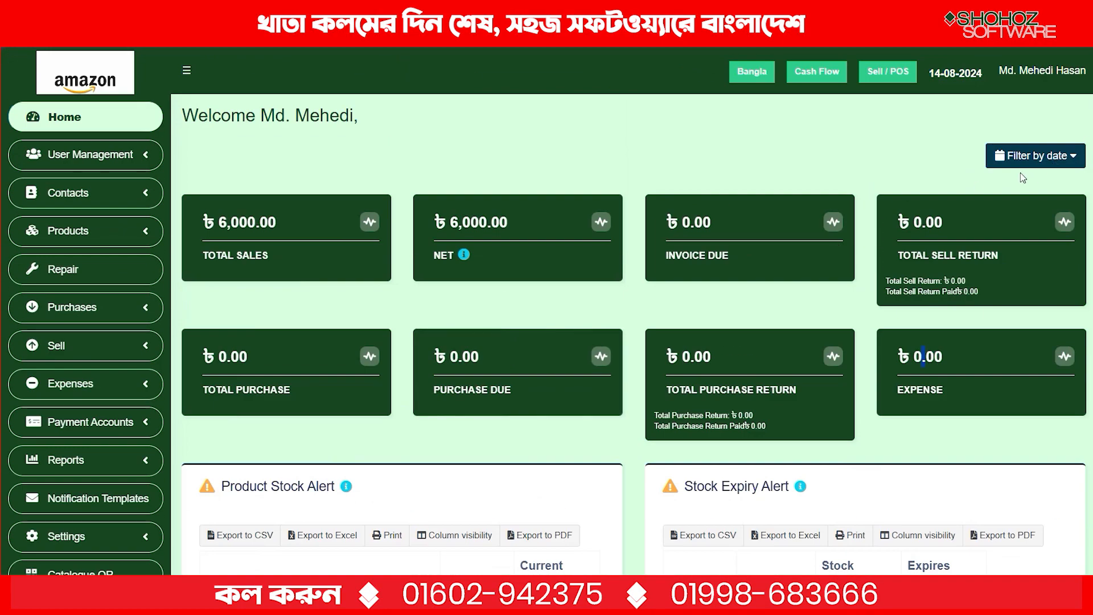
{"action": "left_click", "coordinate": [1013, 164]}
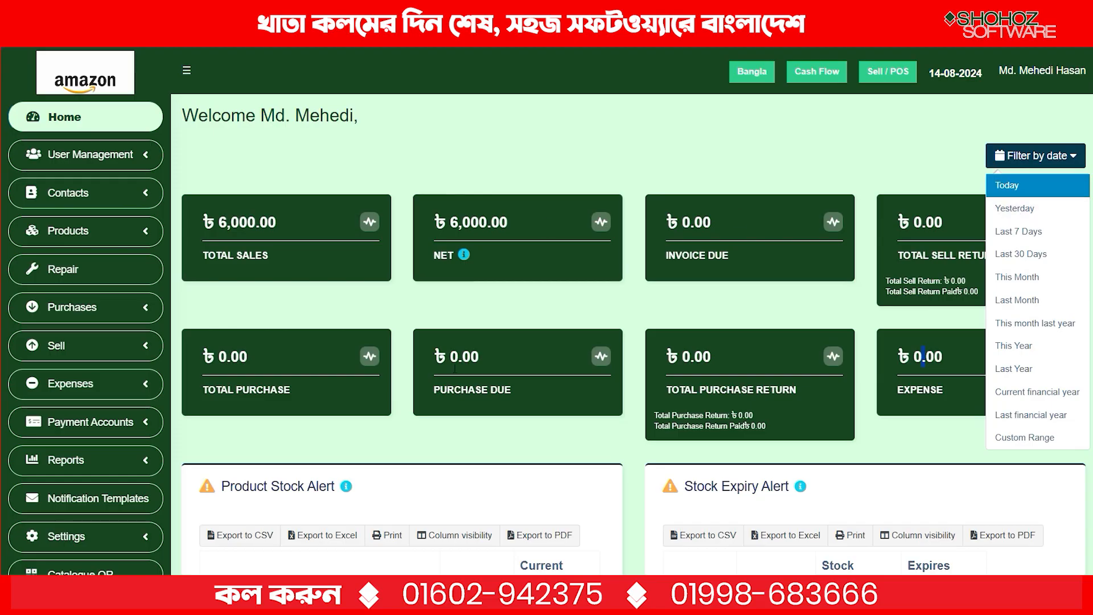
{"action": "left_click", "coordinate": [1016, 210]}
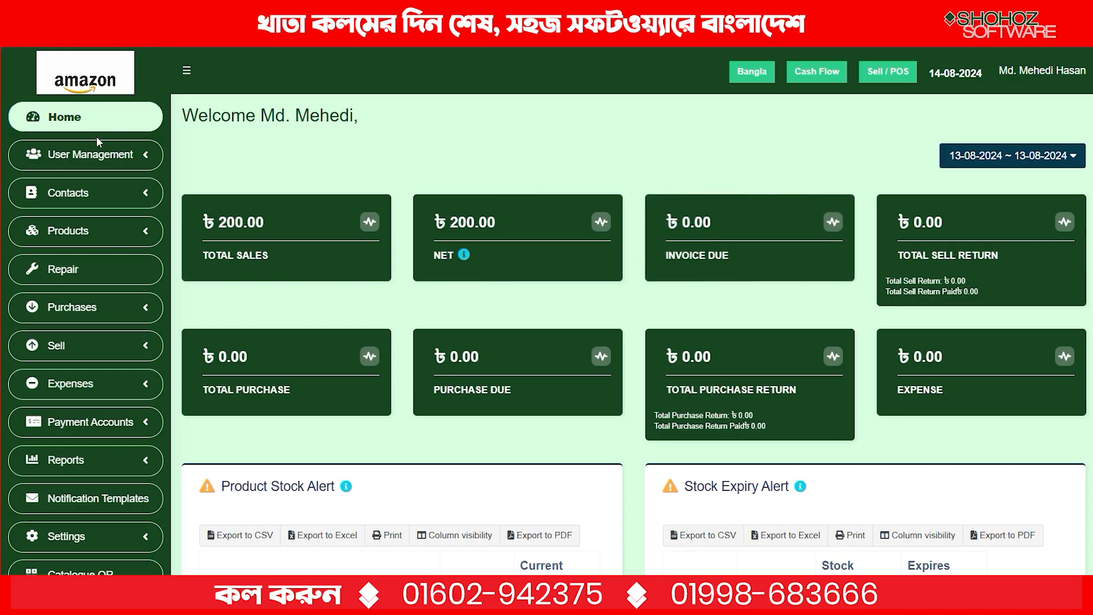
Review the functions offered under User Management, Contacts, Products and Purchases in turn.
{"action": "left_click", "coordinate": [93, 159]}
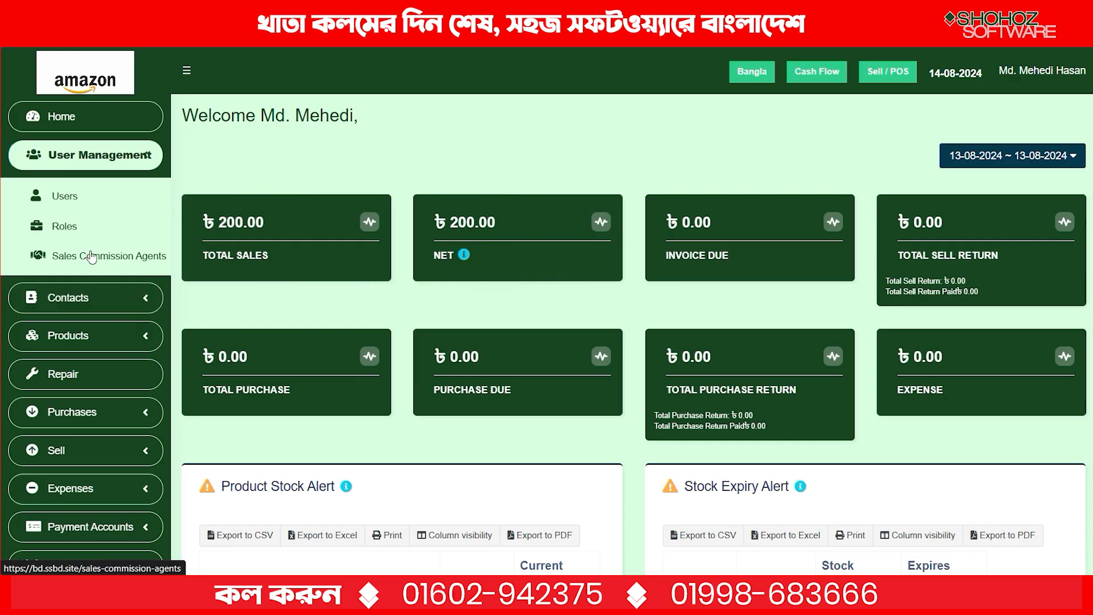
{"action": "left_click", "coordinate": [82, 297]}
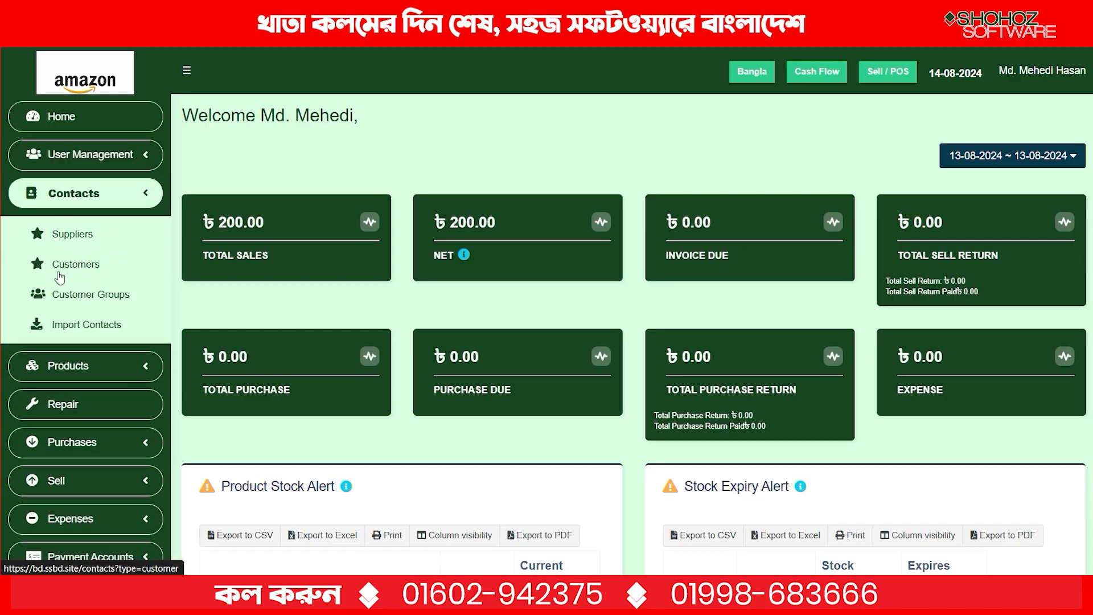
{"action": "scroll", "coordinate": [125, 274], "scroll_direction": "down", "scroll_amount": 3}
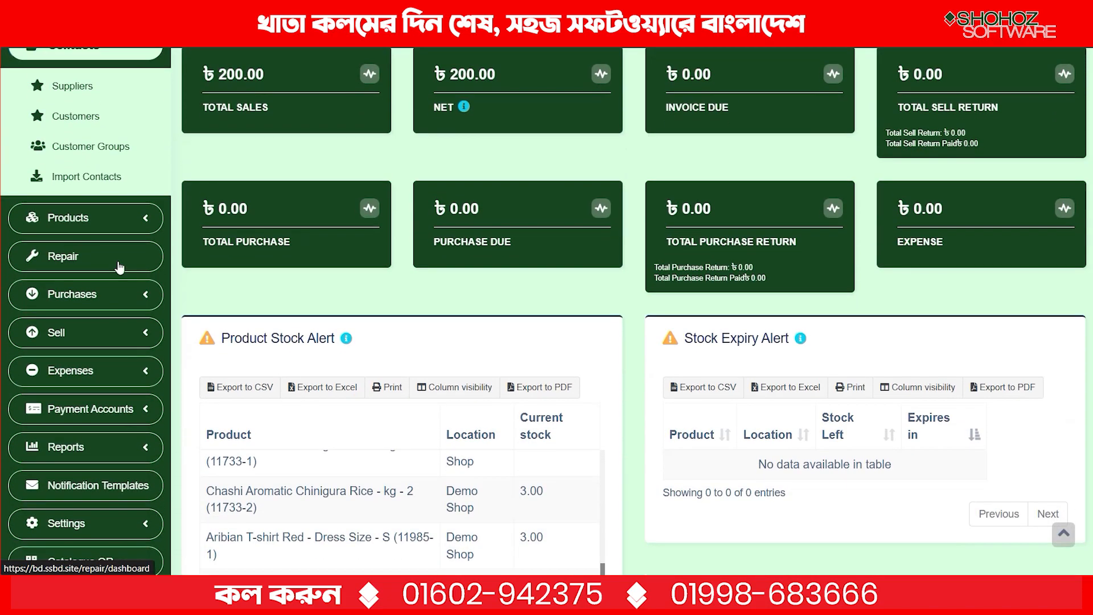
{"action": "left_click", "coordinate": [110, 223]}
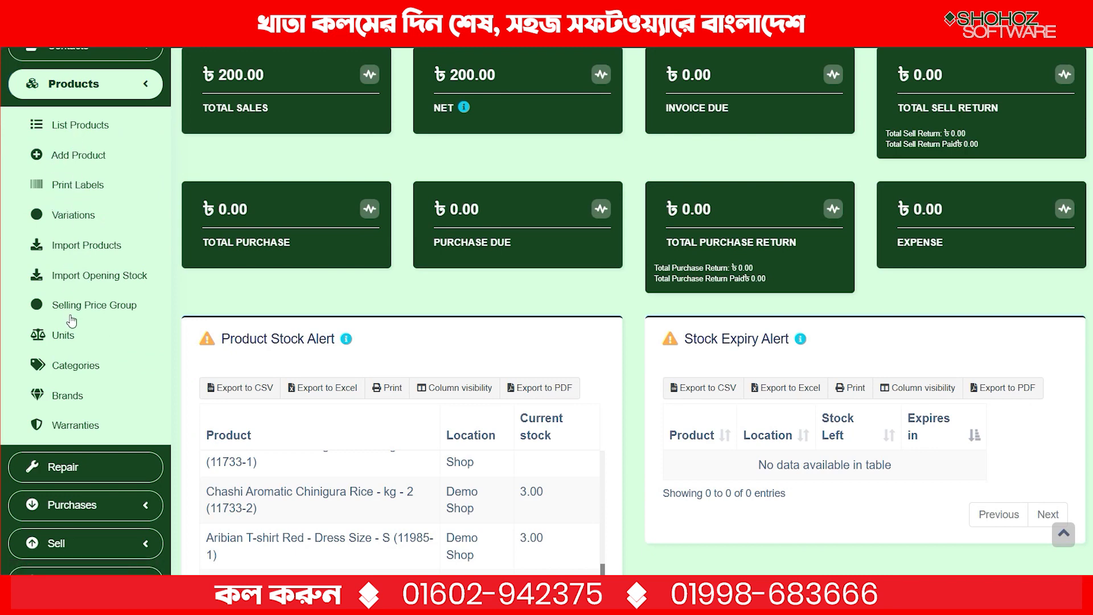
{"action": "scroll", "coordinate": [73, 335], "scroll_direction": "down", "scroll_amount": 3}
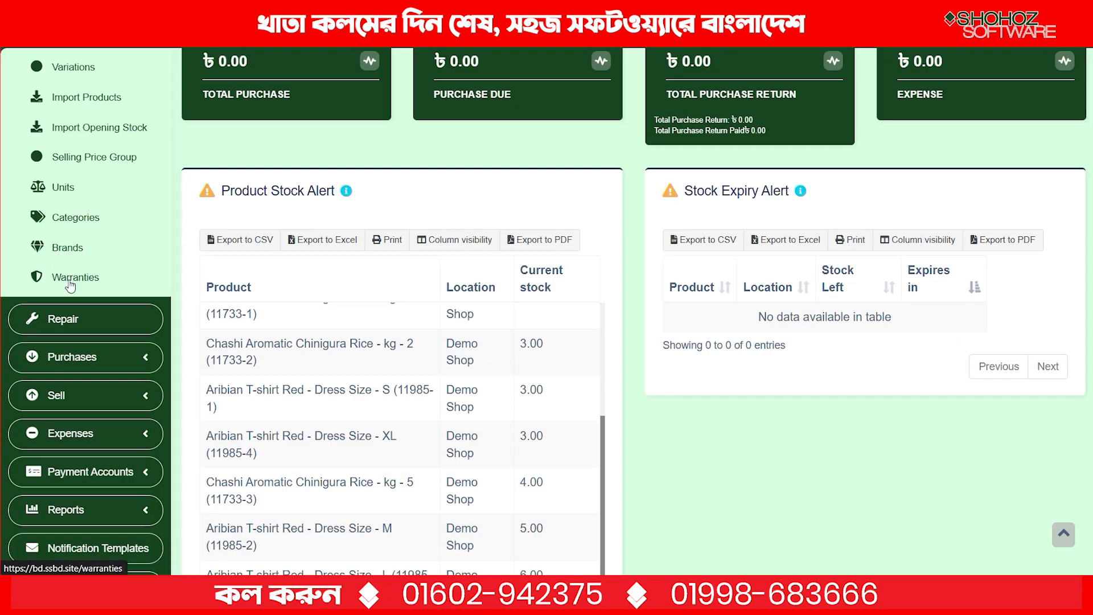
{"action": "scroll", "coordinate": [89, 239], "scroll_direction": "down", "scroll_amount": 1}
{"action": "scroll", "coordinate": [88, 281], "scroll_direction": "down", "scroll_amount": 1}
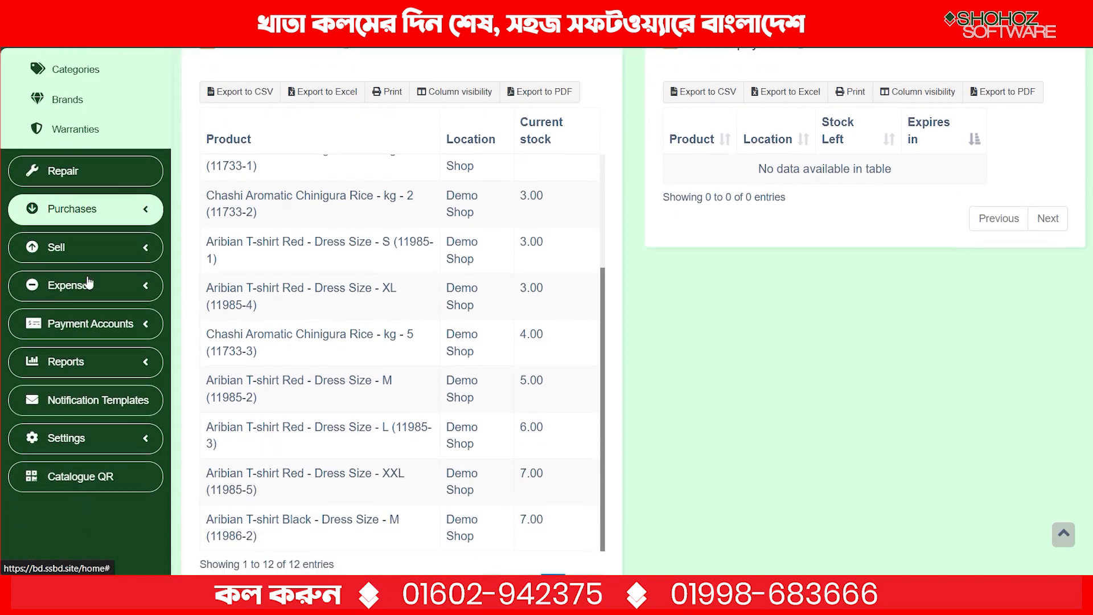
{"action": "left_click", "coordinate": [93, 211]}
{"action": "scroll", "coordinate": [94, 308], "scroll_direction": "up", "scroll_amount": 3}
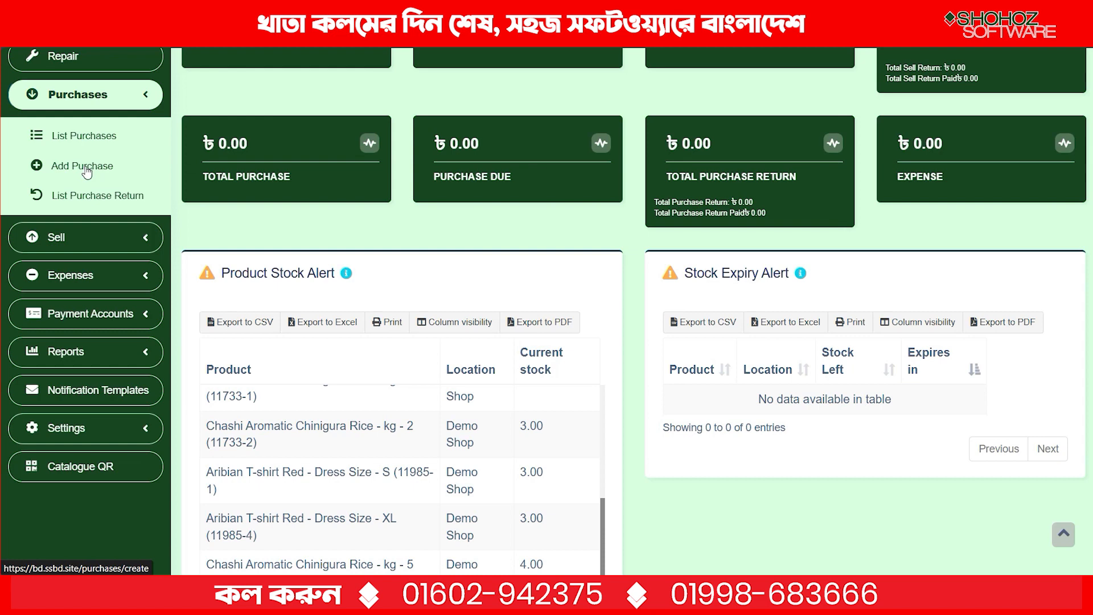
Review the functions offered under Sell, from All sales through drafts, quotations, shipments and discounts to Import Sales.
{"action": "left_click", "coordinate": [97, 275]}
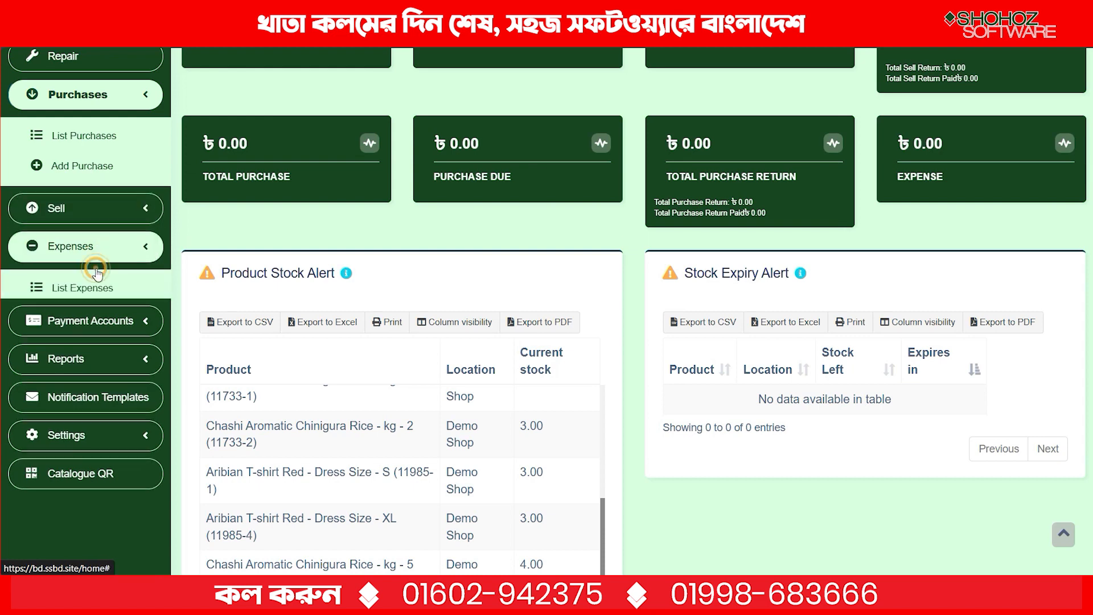
{"action": "left_click", "coordinate": [86, 133]}
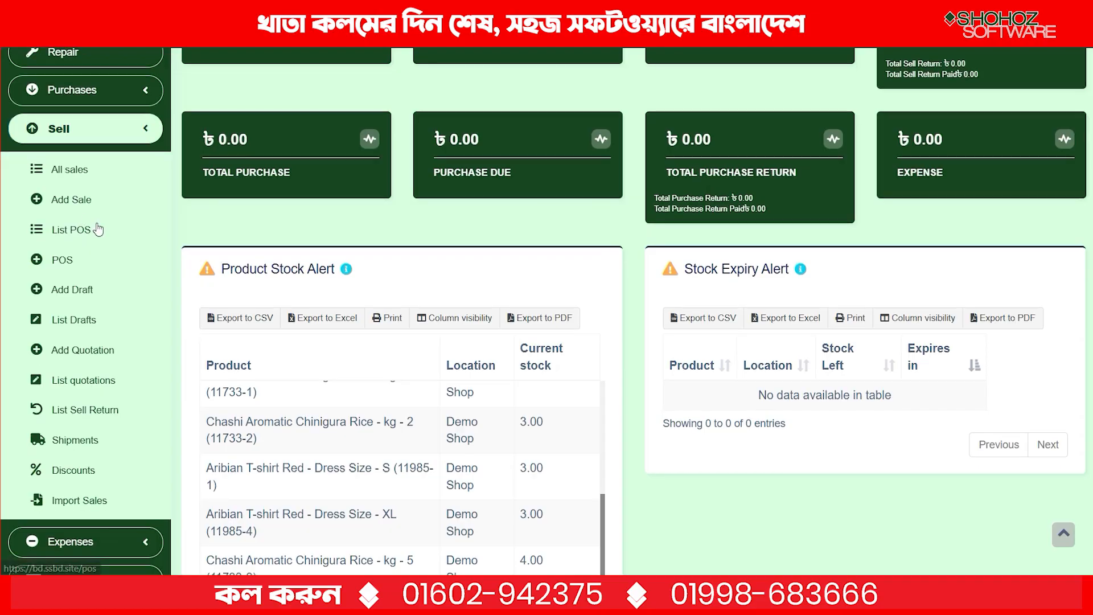
{"action": "scroll", "coordinate": [100, 275], "scroll_direction": "down", "scroll_amount": 1}
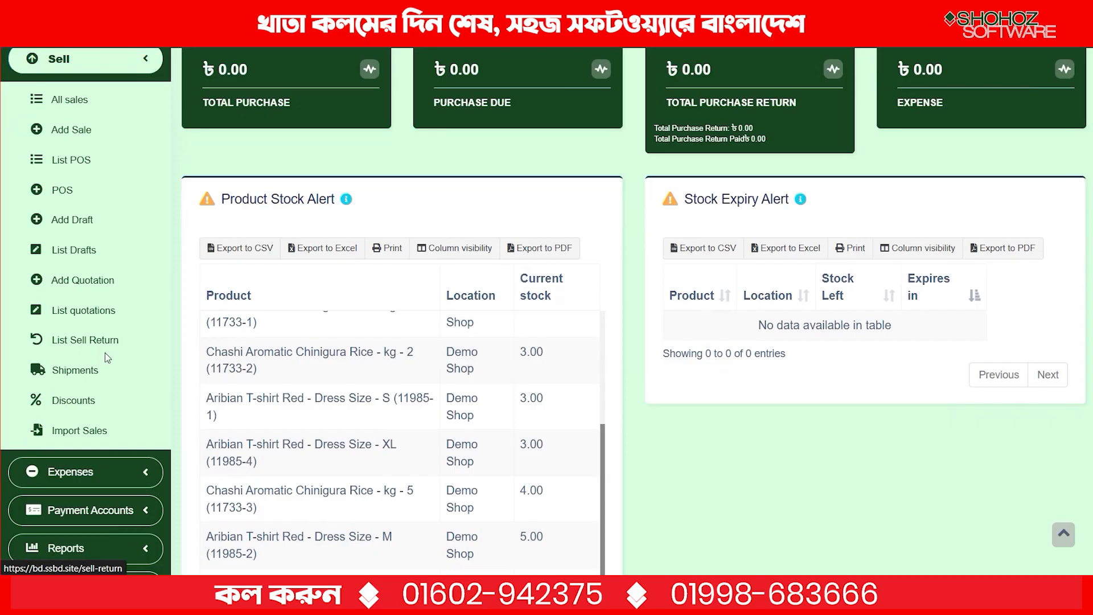
{"action": "scroll", "coordinate": [103, 273], "scroll_direction": "down", "scroll_amount": 1}
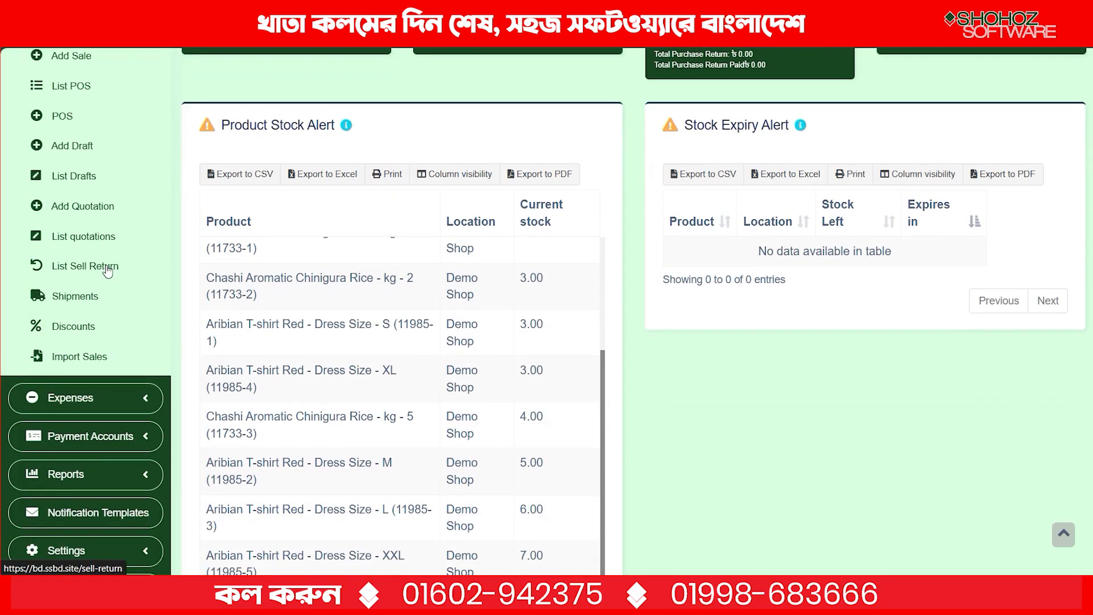
{"action": "scroll", "coordinate": [89, 267], "scroll_direction": "down", "scroll_amount": 3}
{"action": "scroll", "coordinate": [86, 259], "scroll_direction": "up", "scroll_amount": 4}
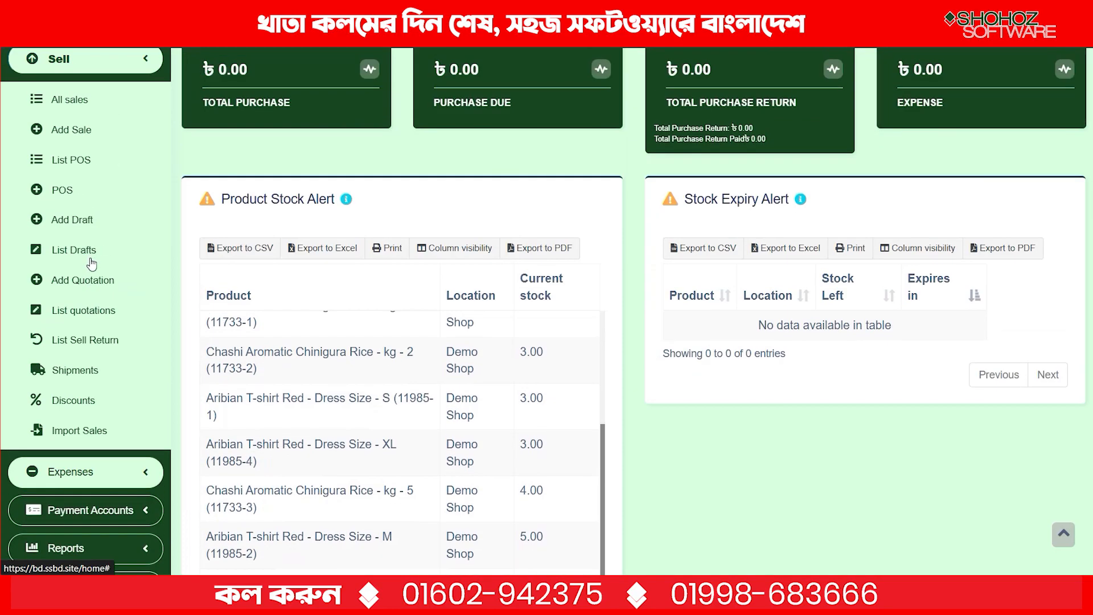
{"action": "scroll", "coordinate": [73, 284], "scroll_direction": "down", "scroll_amount": 3}
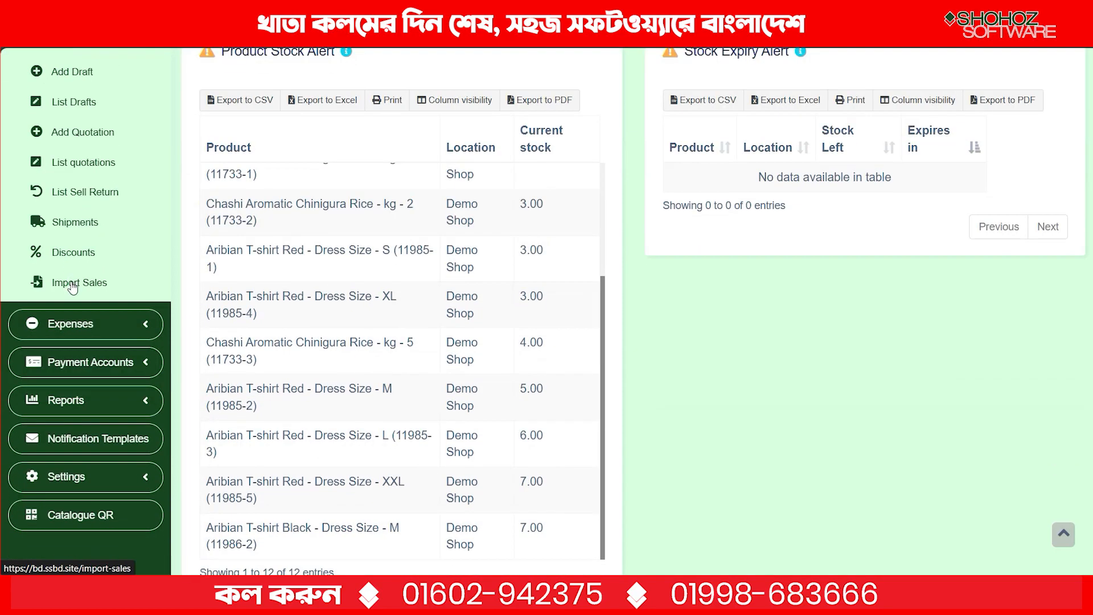
Review the functions offered under Expenses and Payment Accounts.
{"action": "left_click", "coordinate": [86, 324]}
{"action": "scroll", "coordinate": [94, 304], "scroll_direction": "up", "scroll_amount": 3}
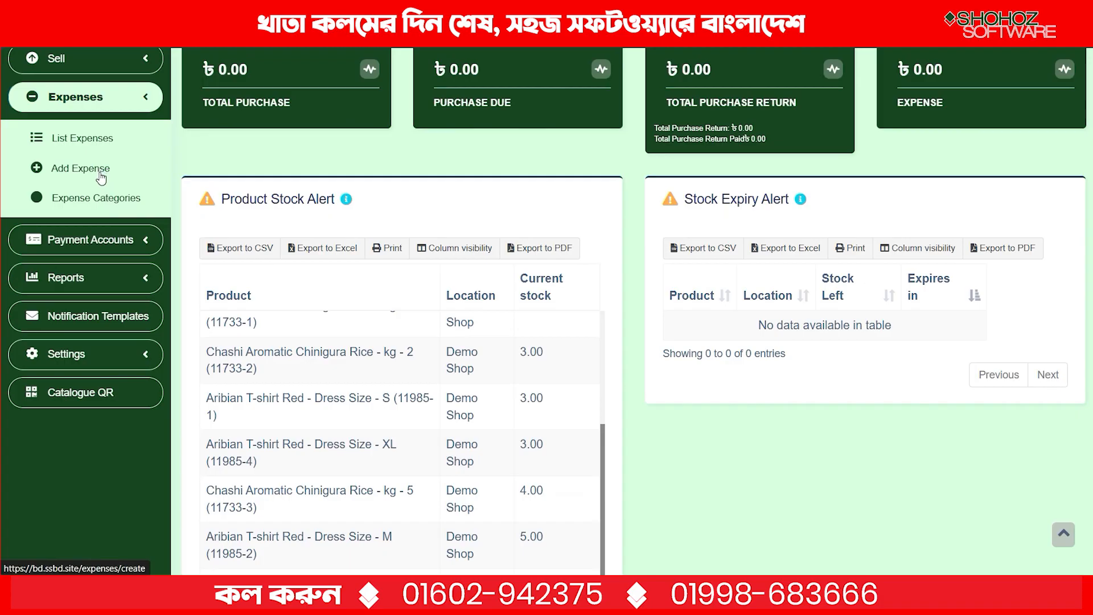
{"action": "left_click", "coordinate": [81, 250]}
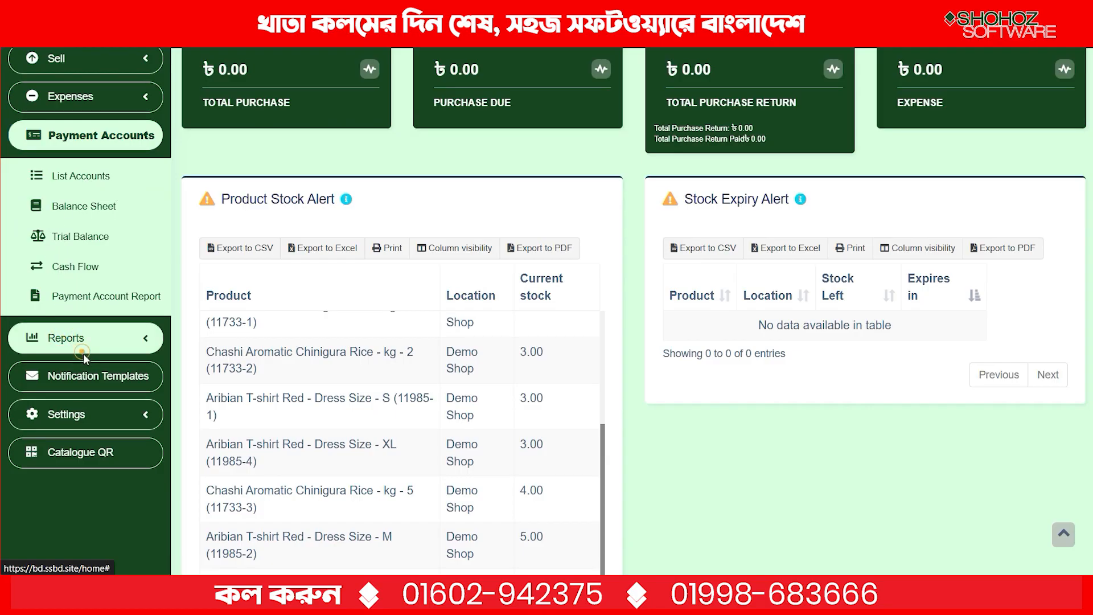
Look through the report types offered under Reports and return to the Home dashboard.
{"action": "left_click", "coordinate": [111, 340]}
{"action": "scroll", "coordinate": [106, 323], "scroll_direction": "down", "scroll_amount": 6}
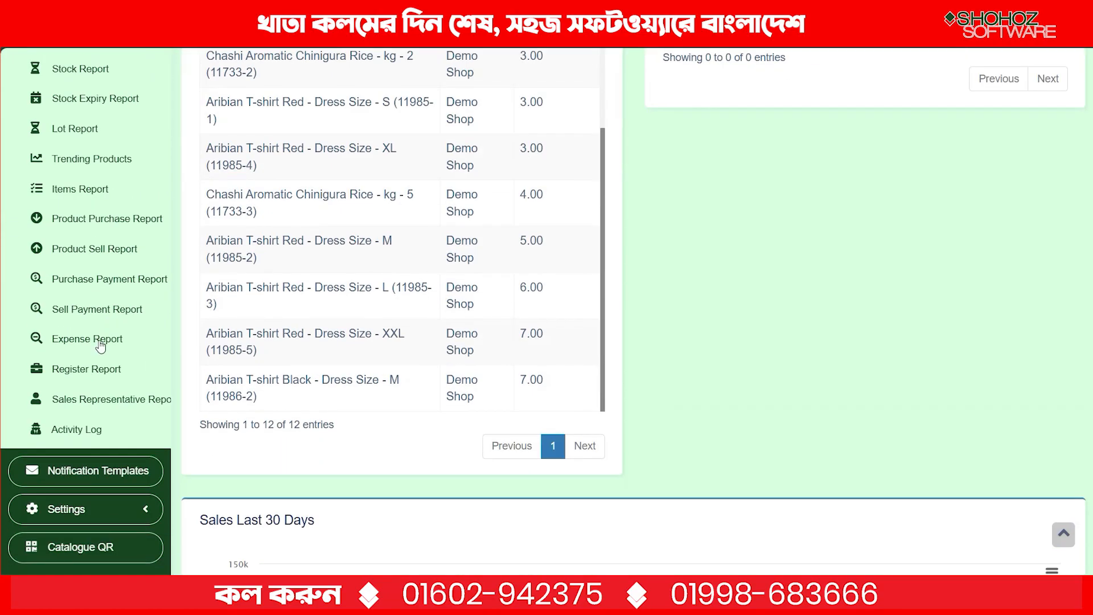
{"action": "scroll", "coordinate": [131, 251], "scroll_direction": "up", "scroll_amount": 10}
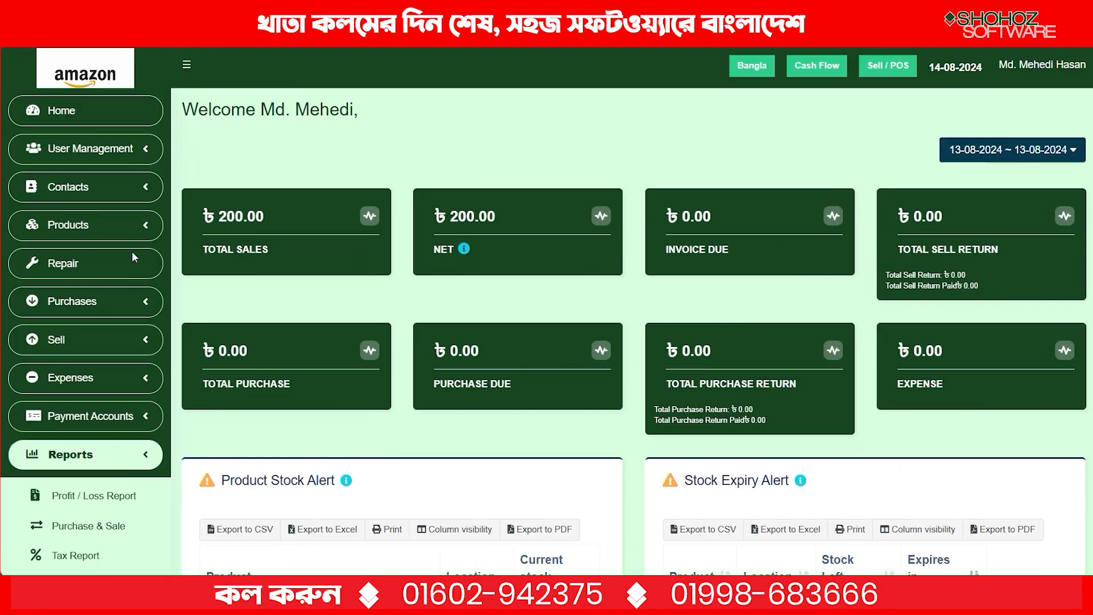
{"action": "left_click", "coordinate": [126, 121]}
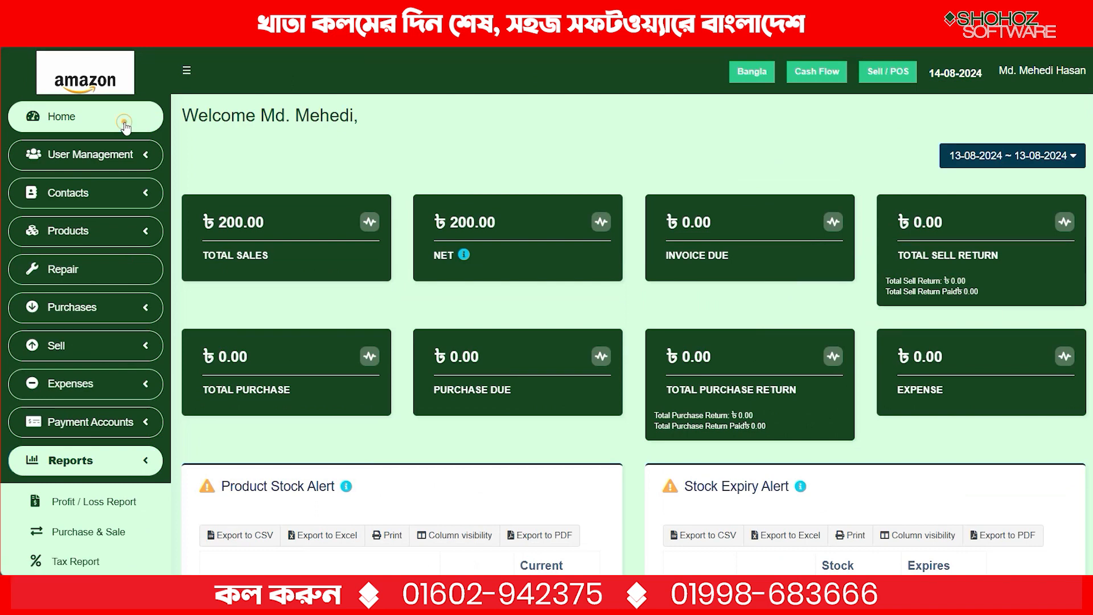